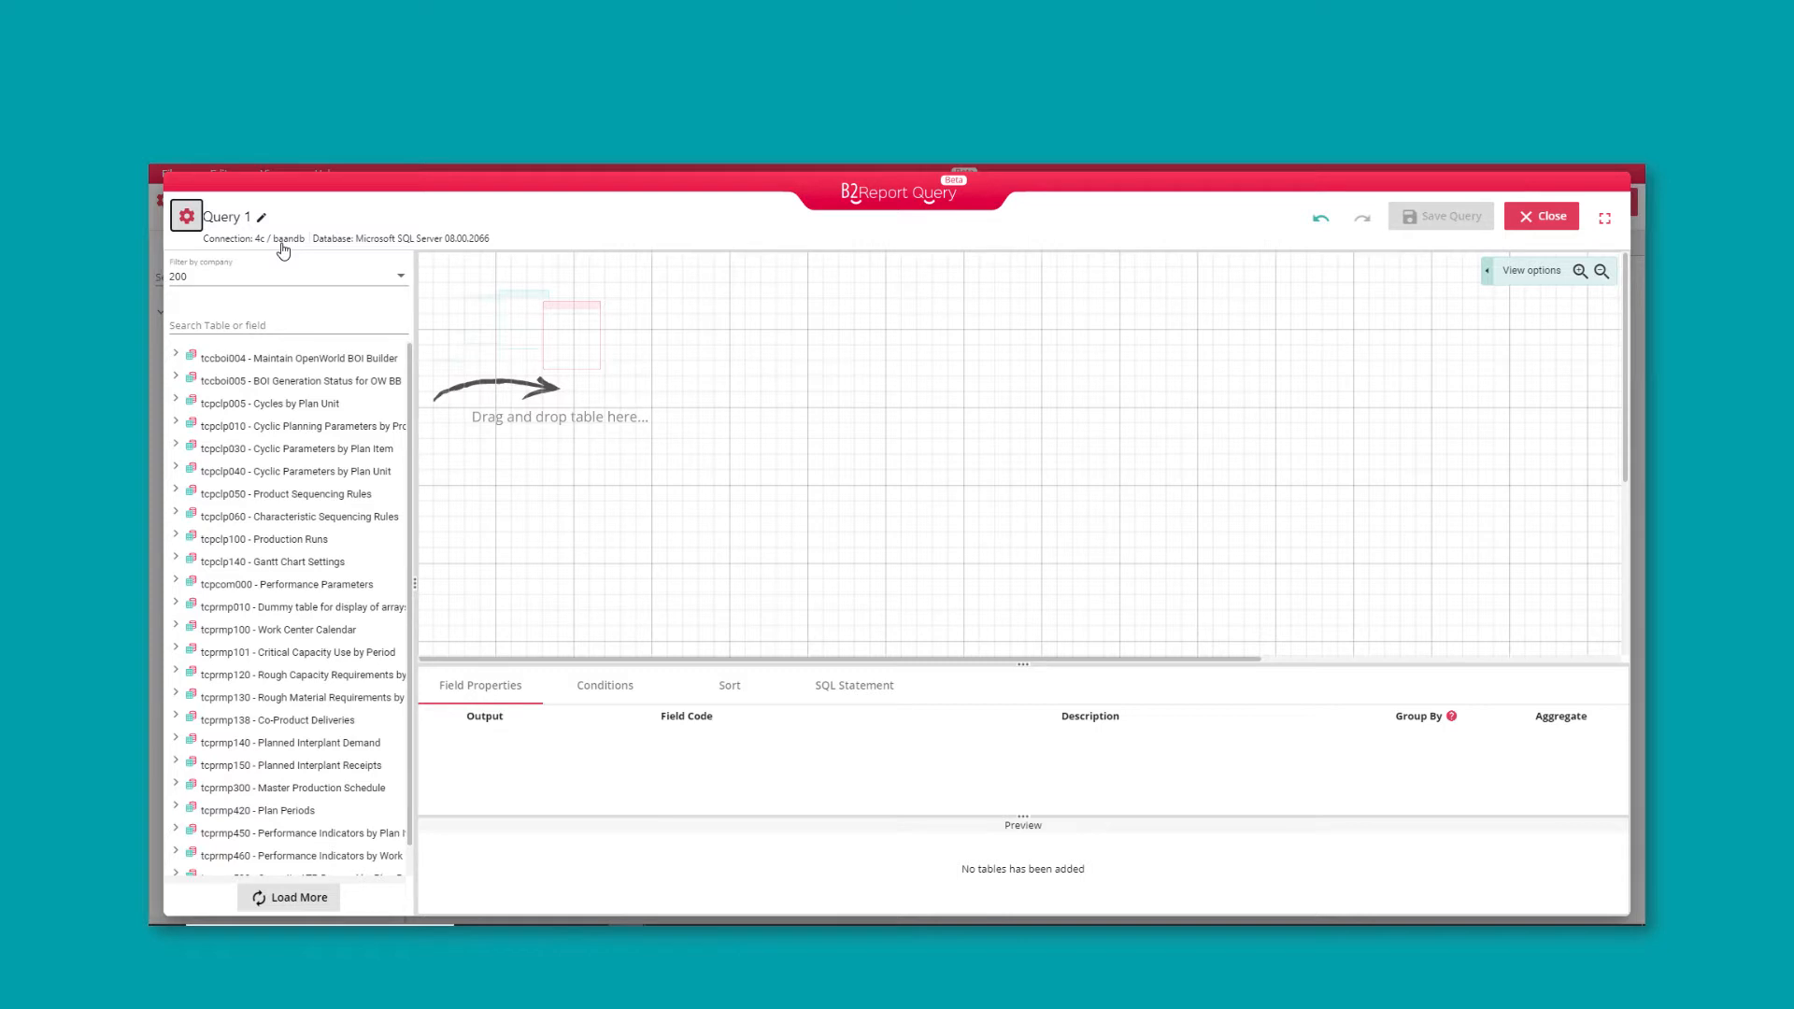
- Search the tables for "Sales order" and add ttdsls041 - Sales Order Lines and ttdsls040 - Sales Orders to the query canvas
{"action": "left_click", "coordinate": [341, 327]}
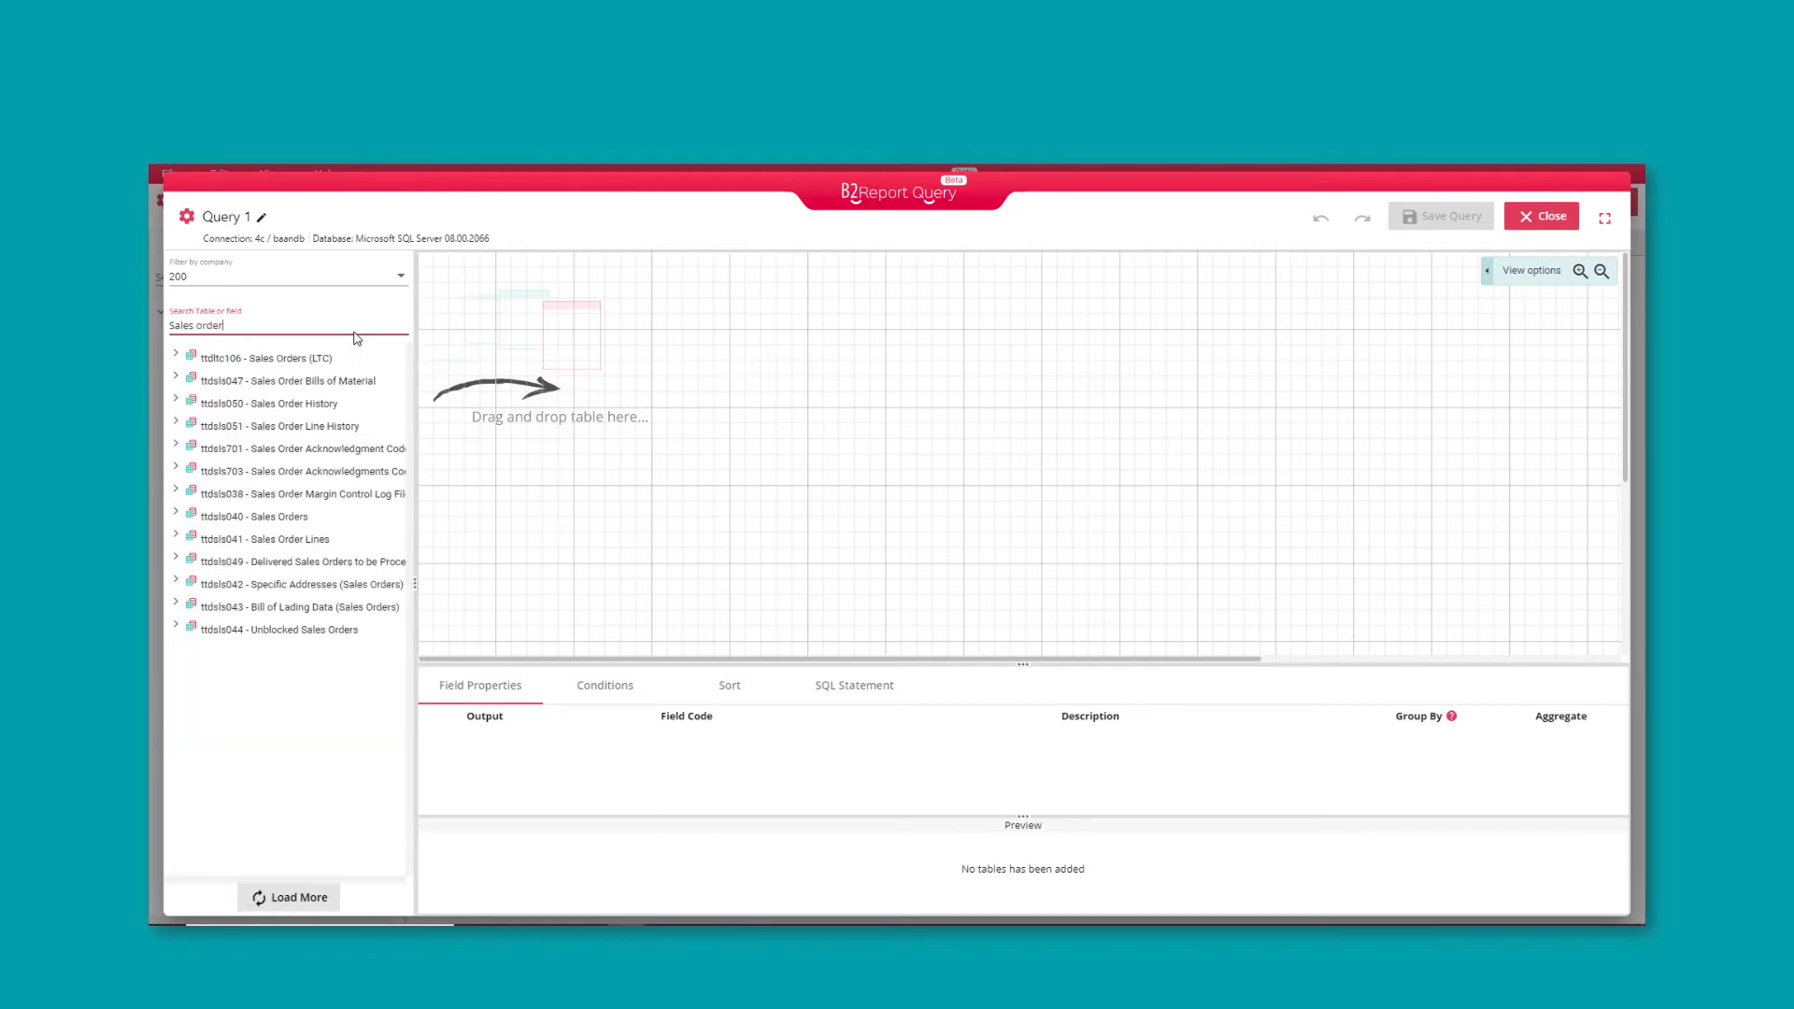
{"action": "left_click_drag", "start_coordinate": [321, 538], "coordinate": [521, 271]}
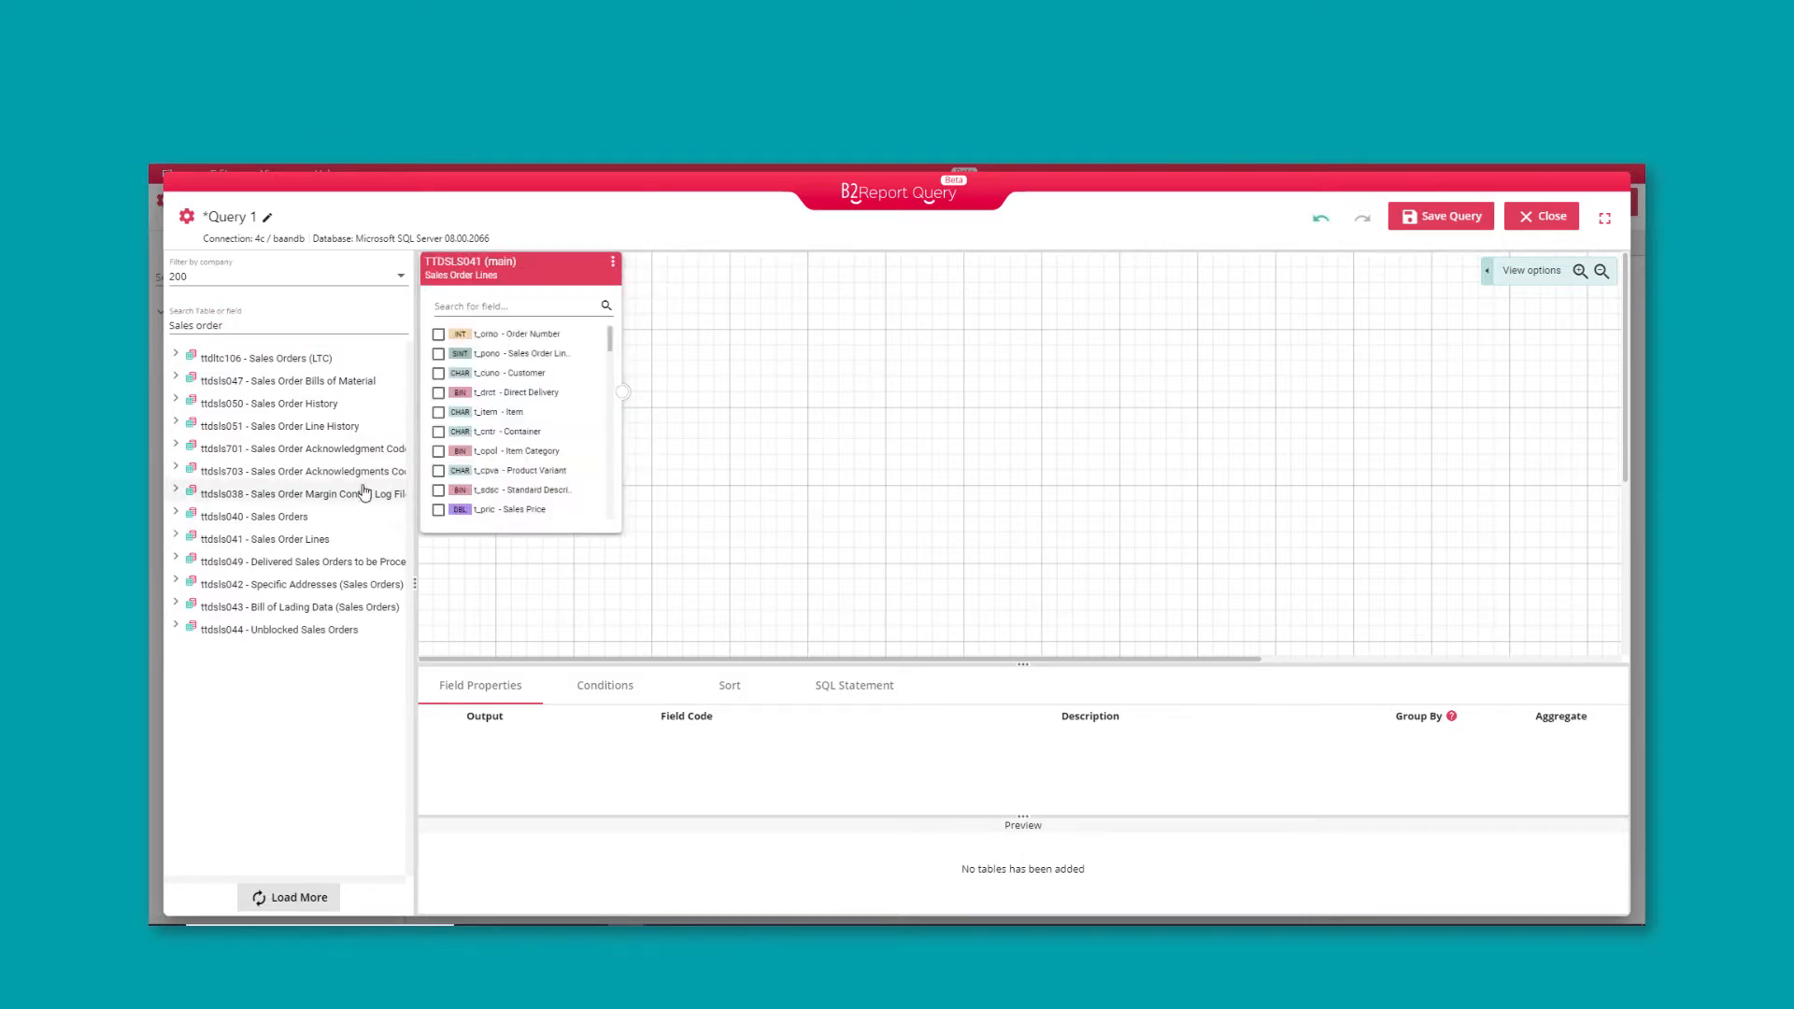
{"action": "left_click_drag", "start_coordinate": [304, 517], "coordinate": [757, 452]}
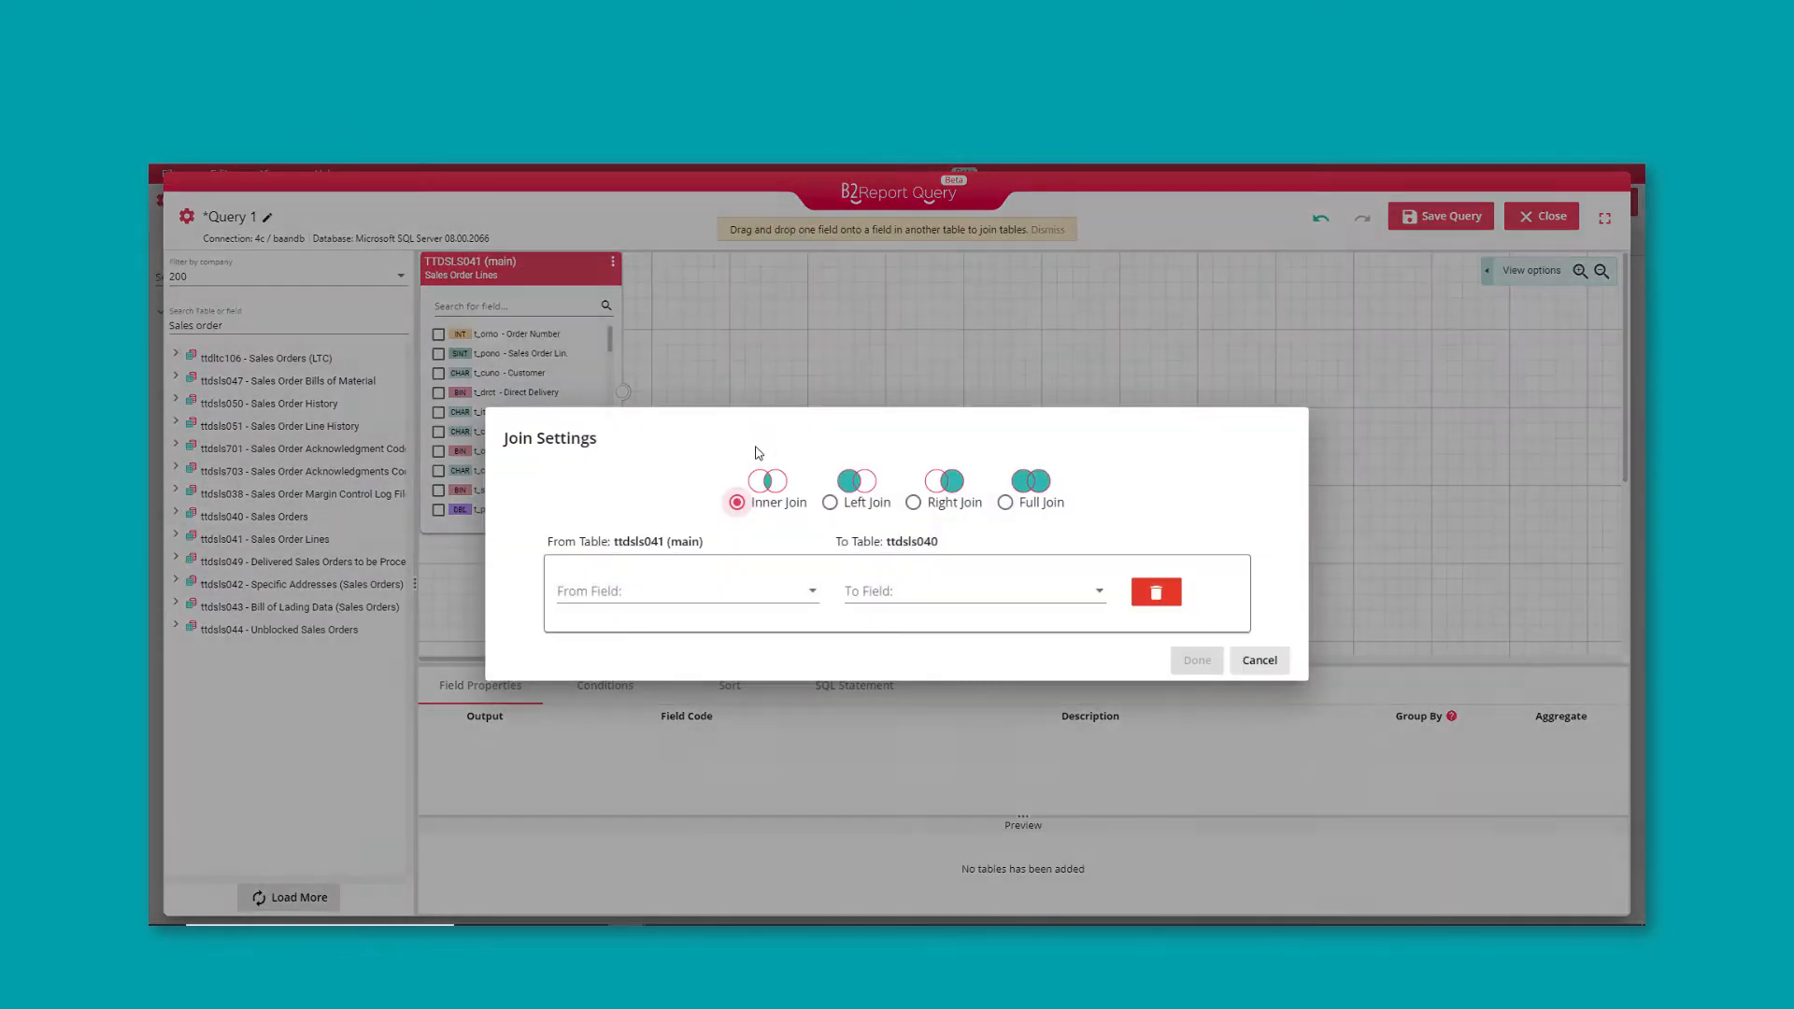
- Inner join Sales Order Lines to Sales Orders on t_orno - Order Number and select the Order Number field of Sales Order Lines
{"action": "left_click", "coordinate": [797, 592]}
{"action": "left_click", "coordinate": [797, 600]}
{"action": "left_click", "coordinate": [921, 596]}
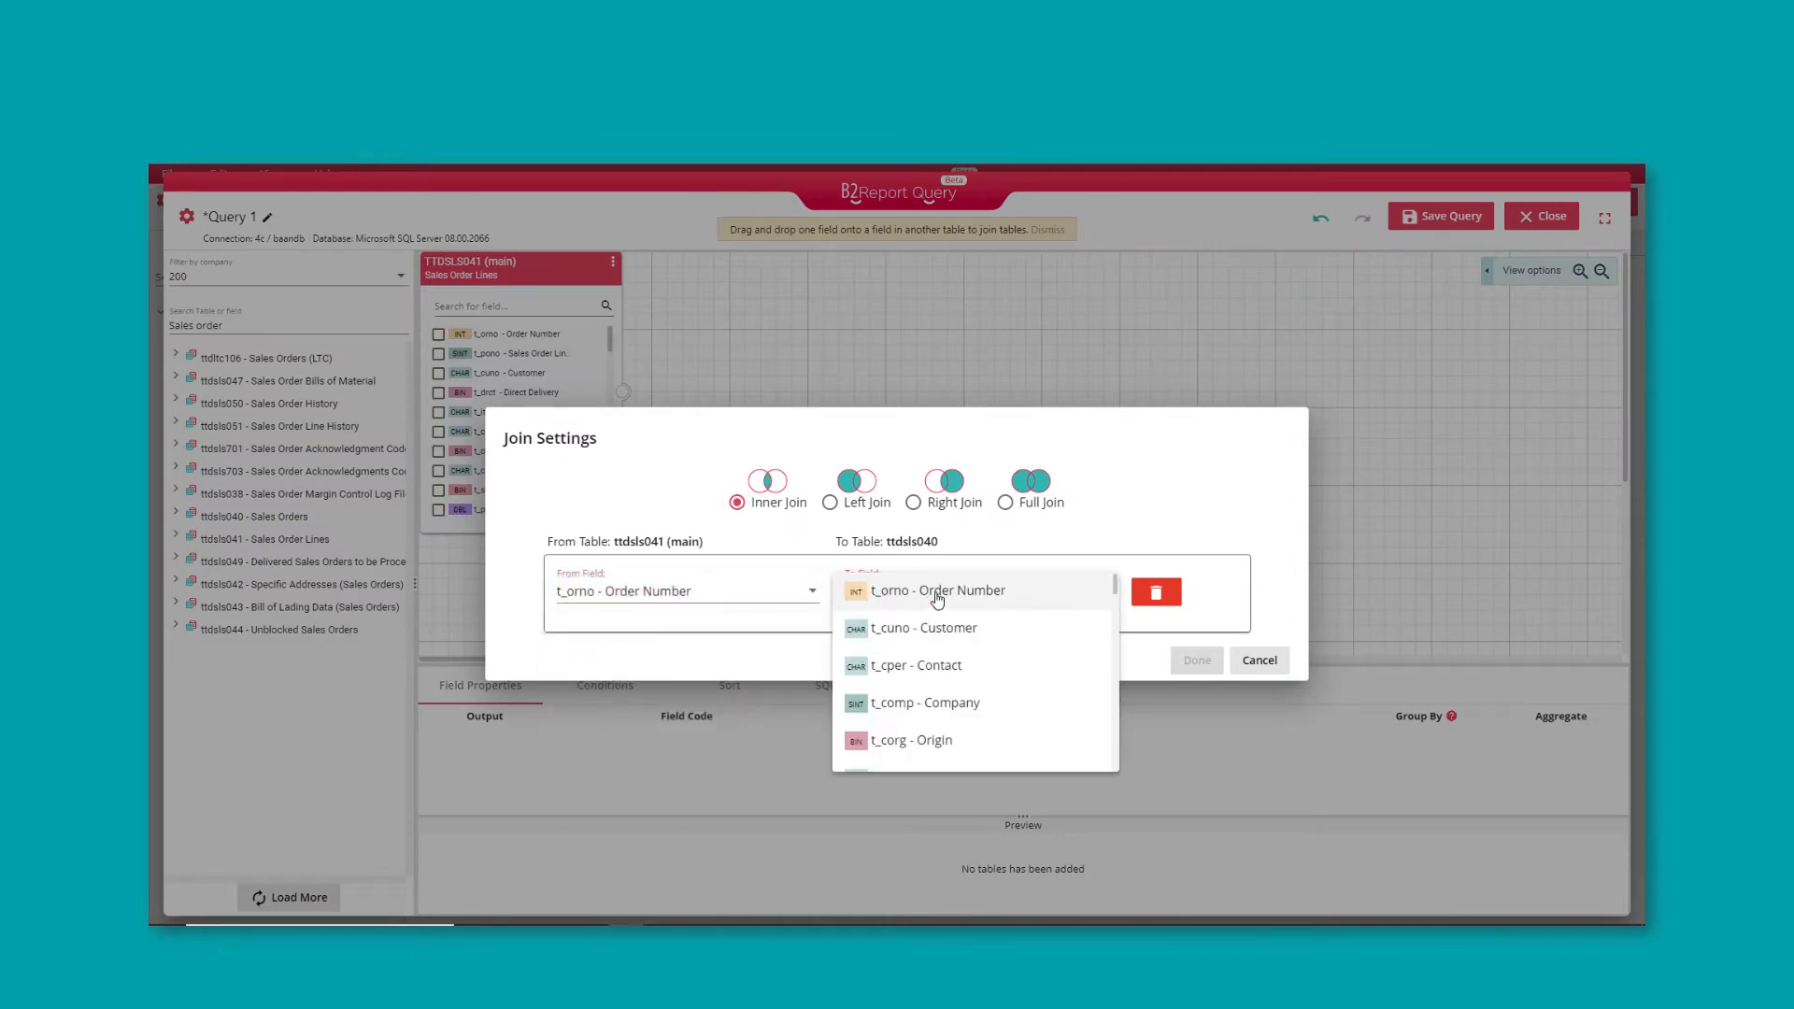
{"action": "left_click", "coordinate": [938, 599]}
{"action": "left_click", "coordinate": [1197, 660]}
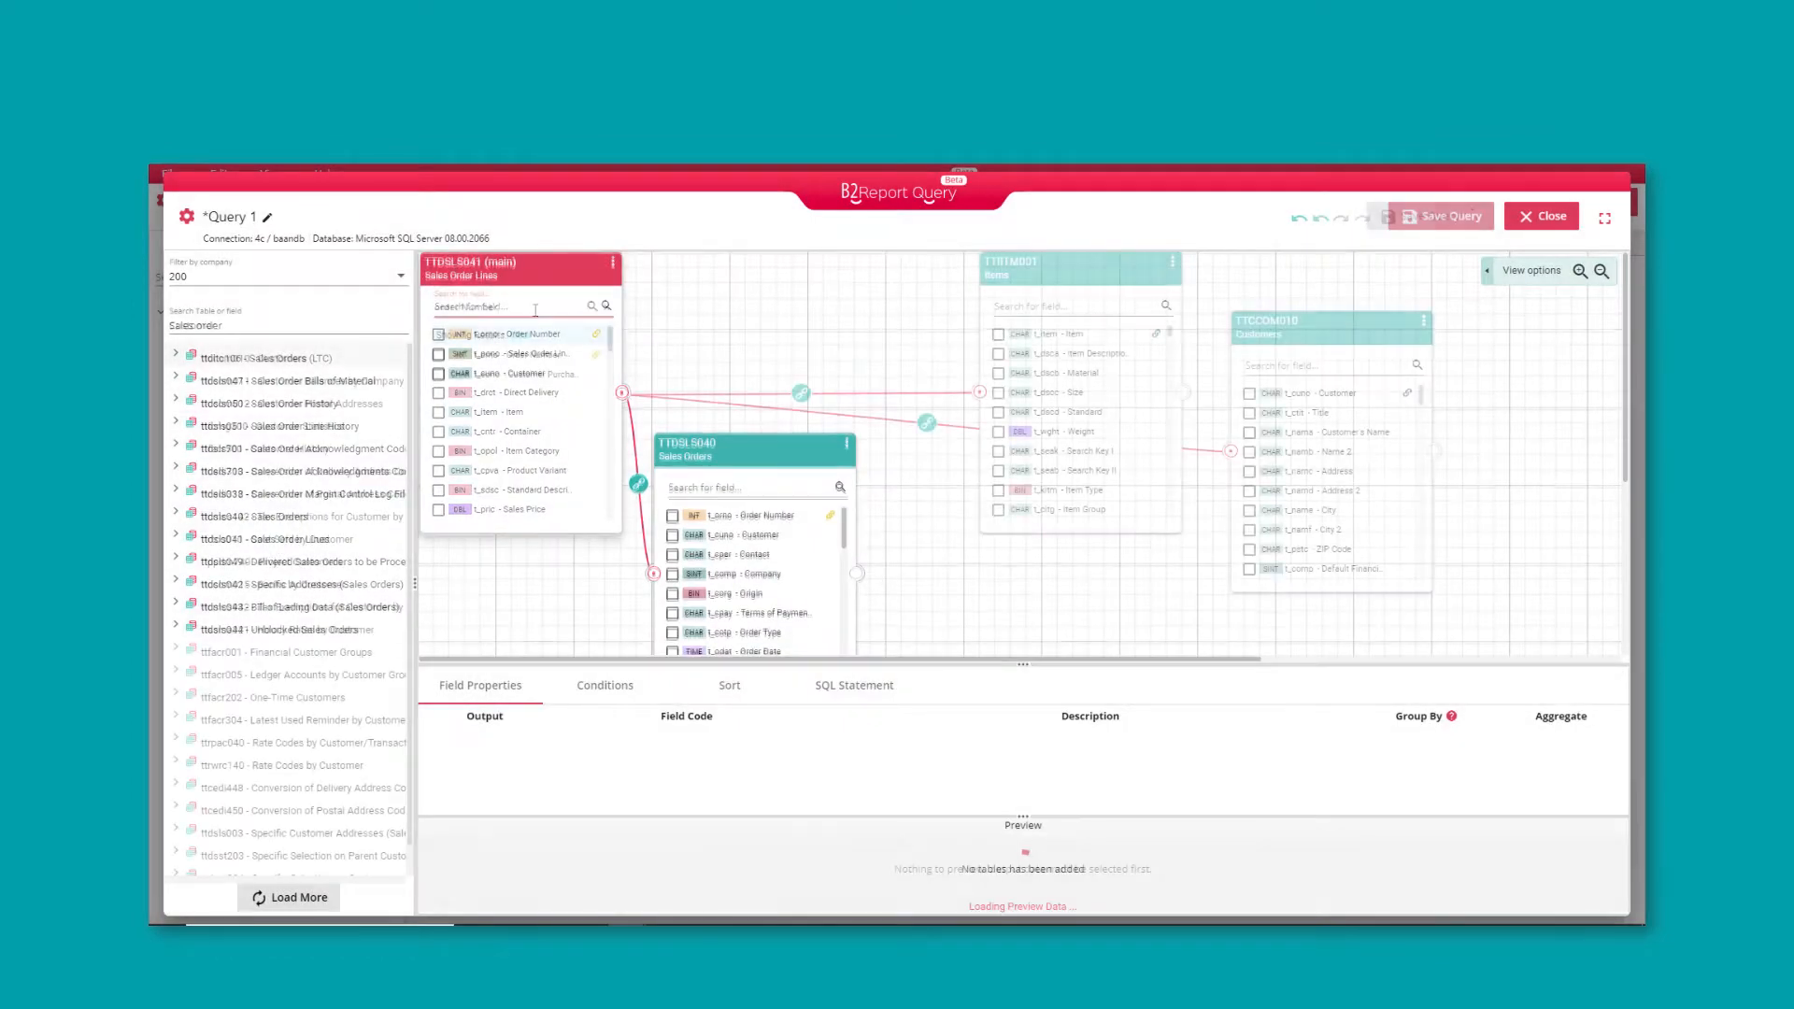
{"action": "left_click", "coordinate": [443, 336]}
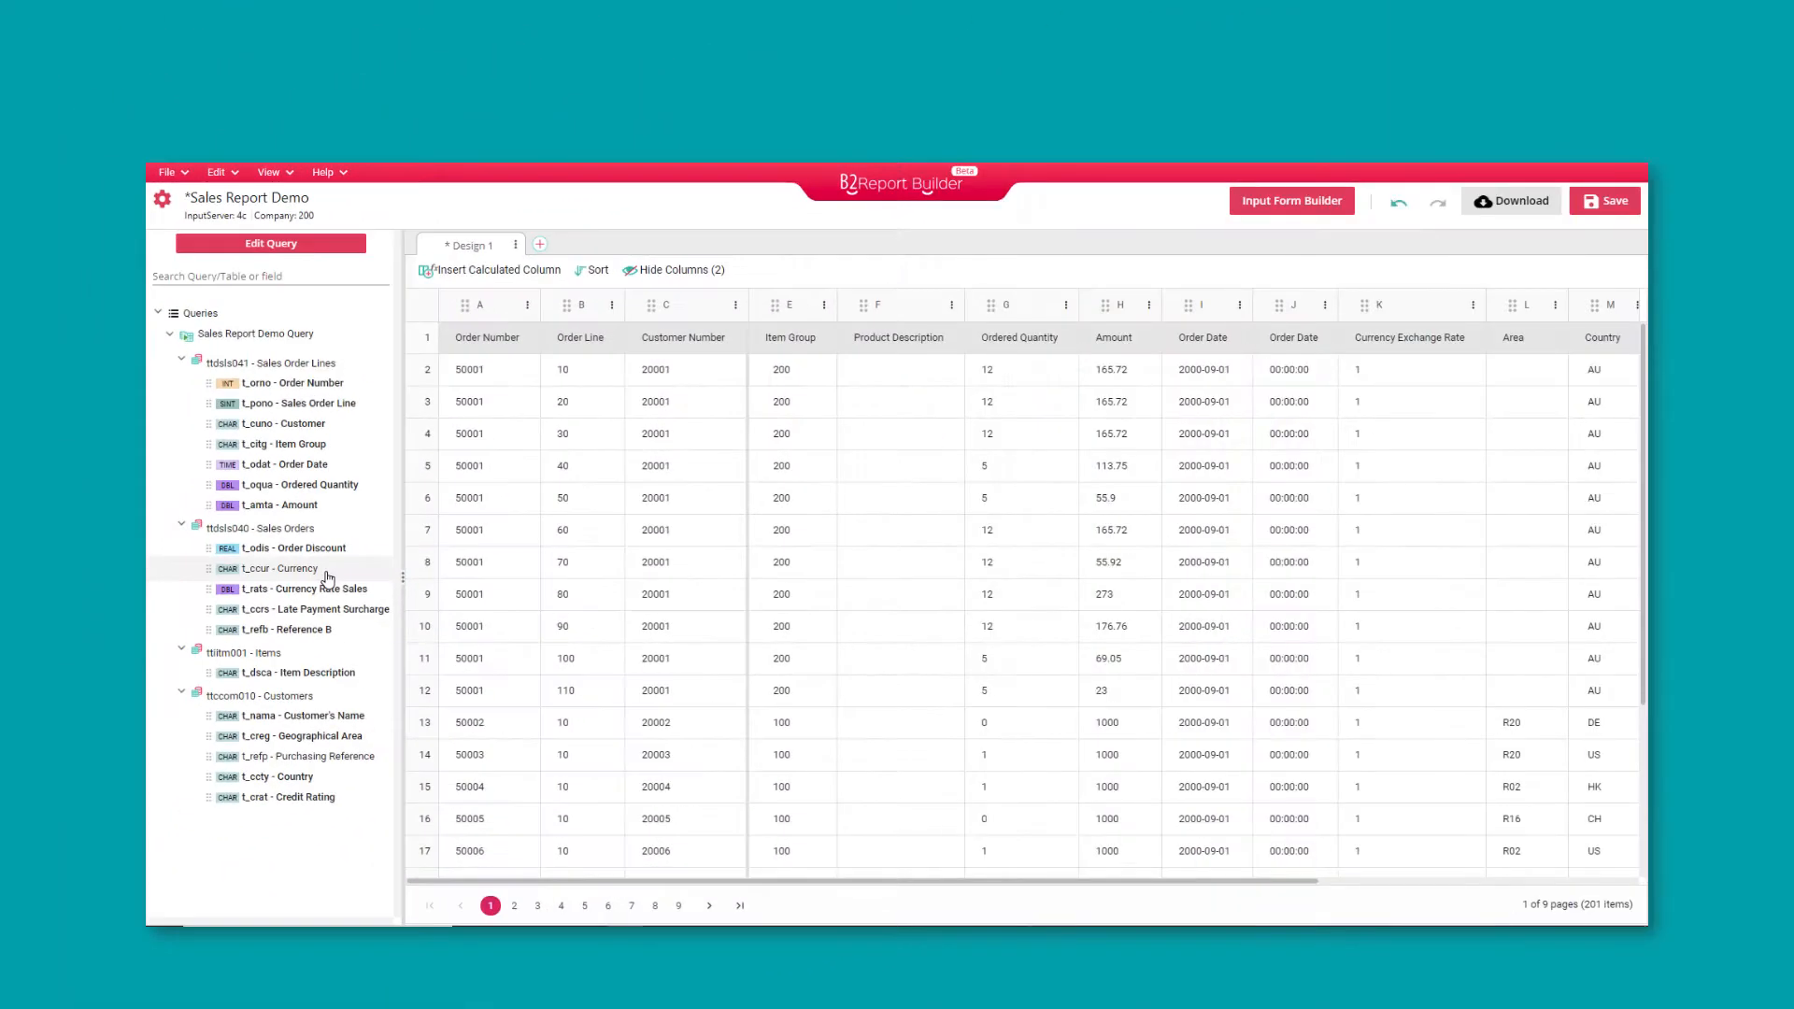
- Insert the t_ccur - Currency field as a report column before Currency Exchange Rate and split the Order Date column by position with cut
{"action": "left_click_drag", "start_coordinate": [327, 578], "coordinate": [1302, 374]}
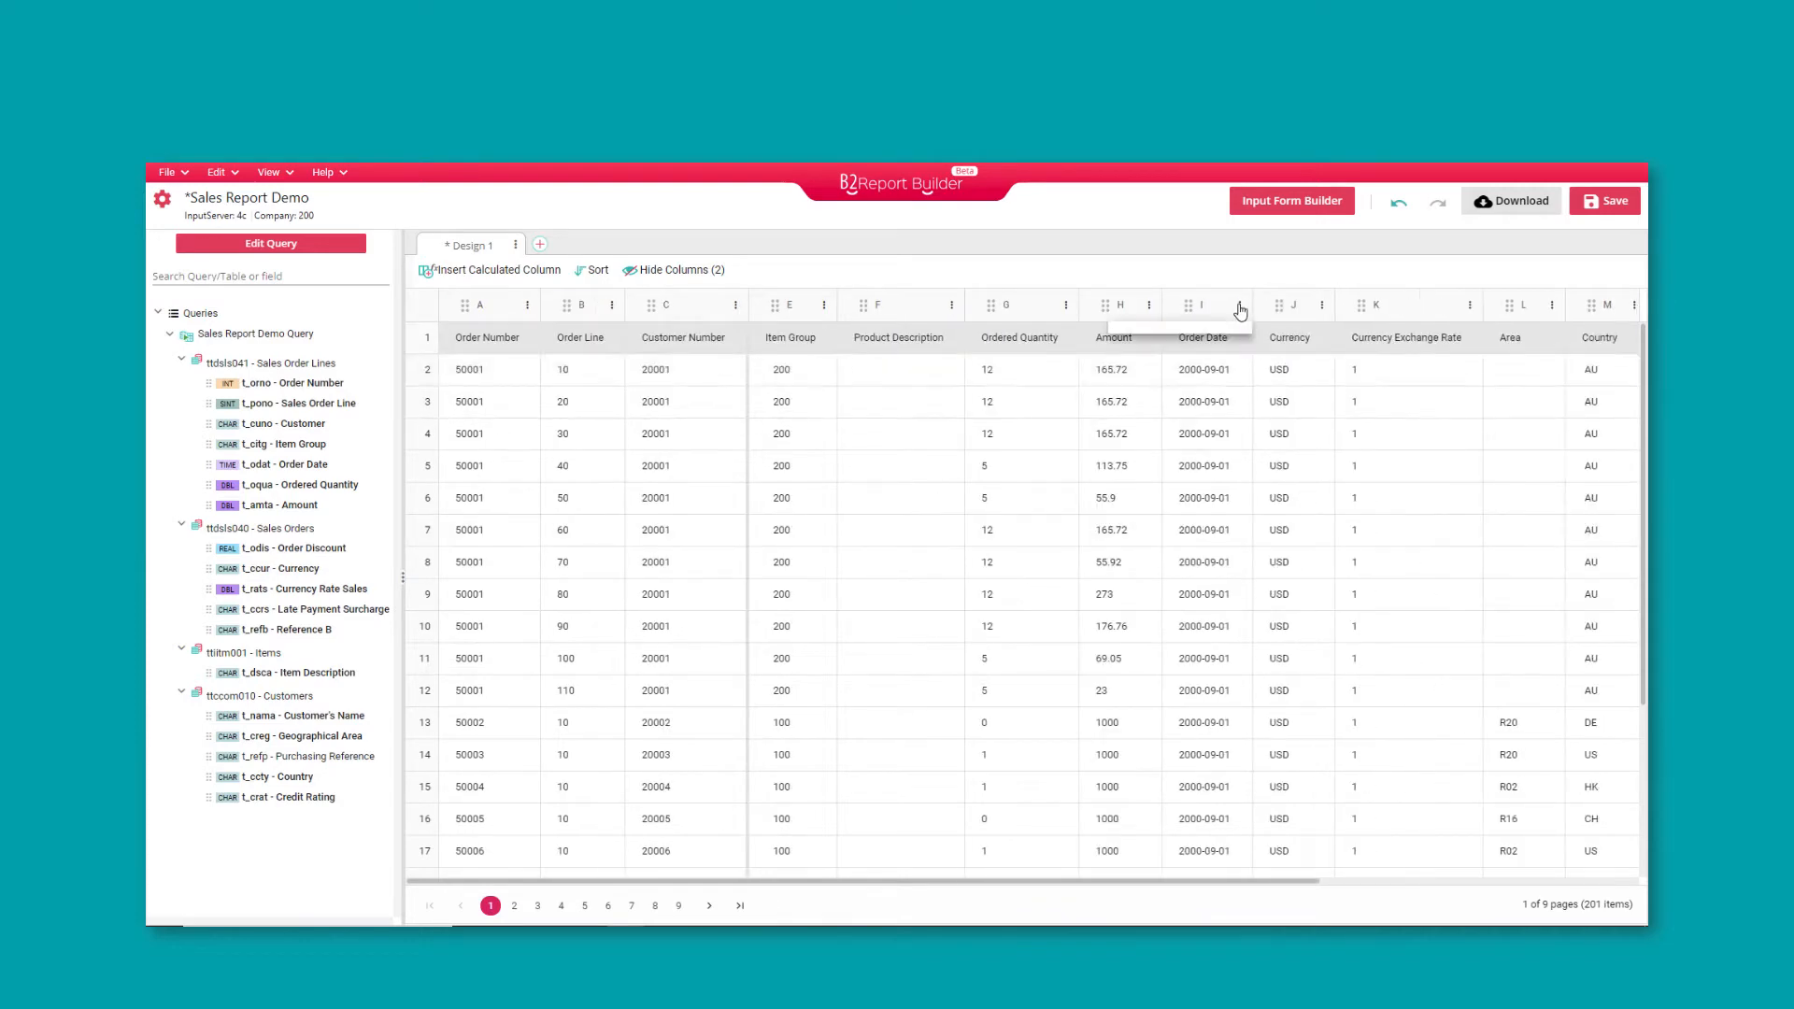
{"action": "mouse_move", "coordinate": [1214, 420]}
{"action": "left_click", "coordinate": [1327, 458]}
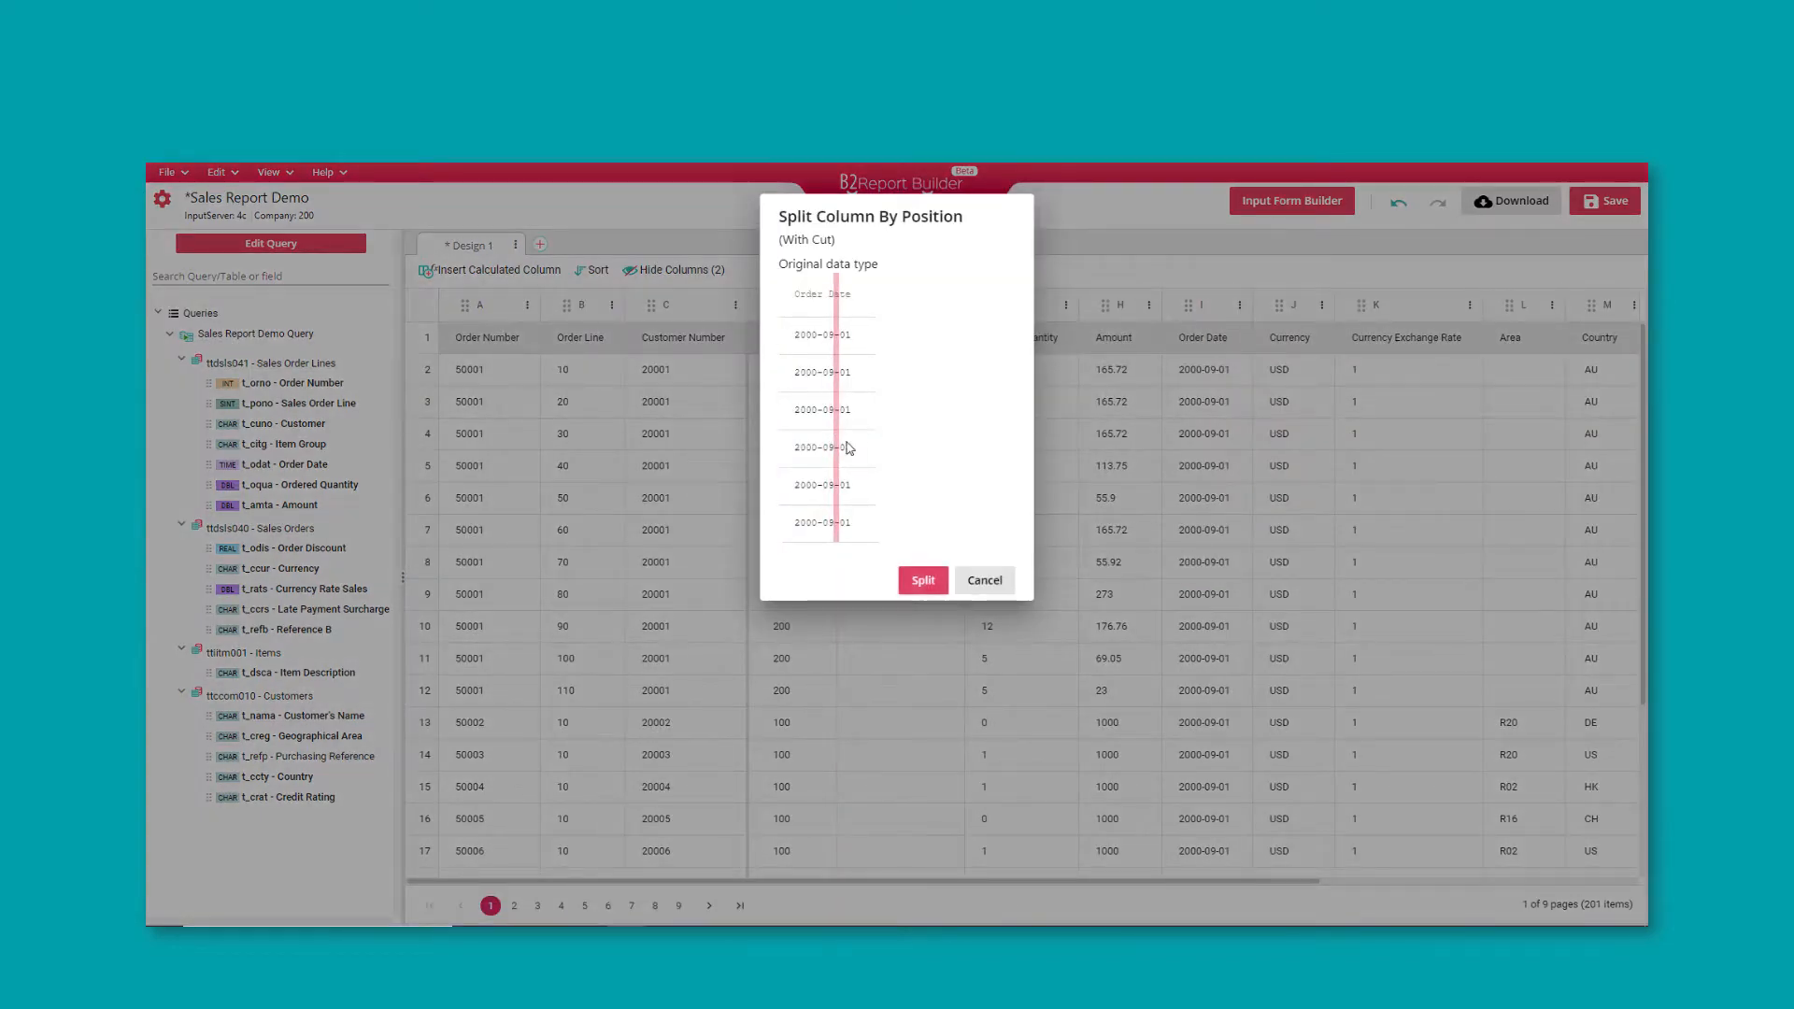
{"action": "left_click", "coordinate": [924, 580]}
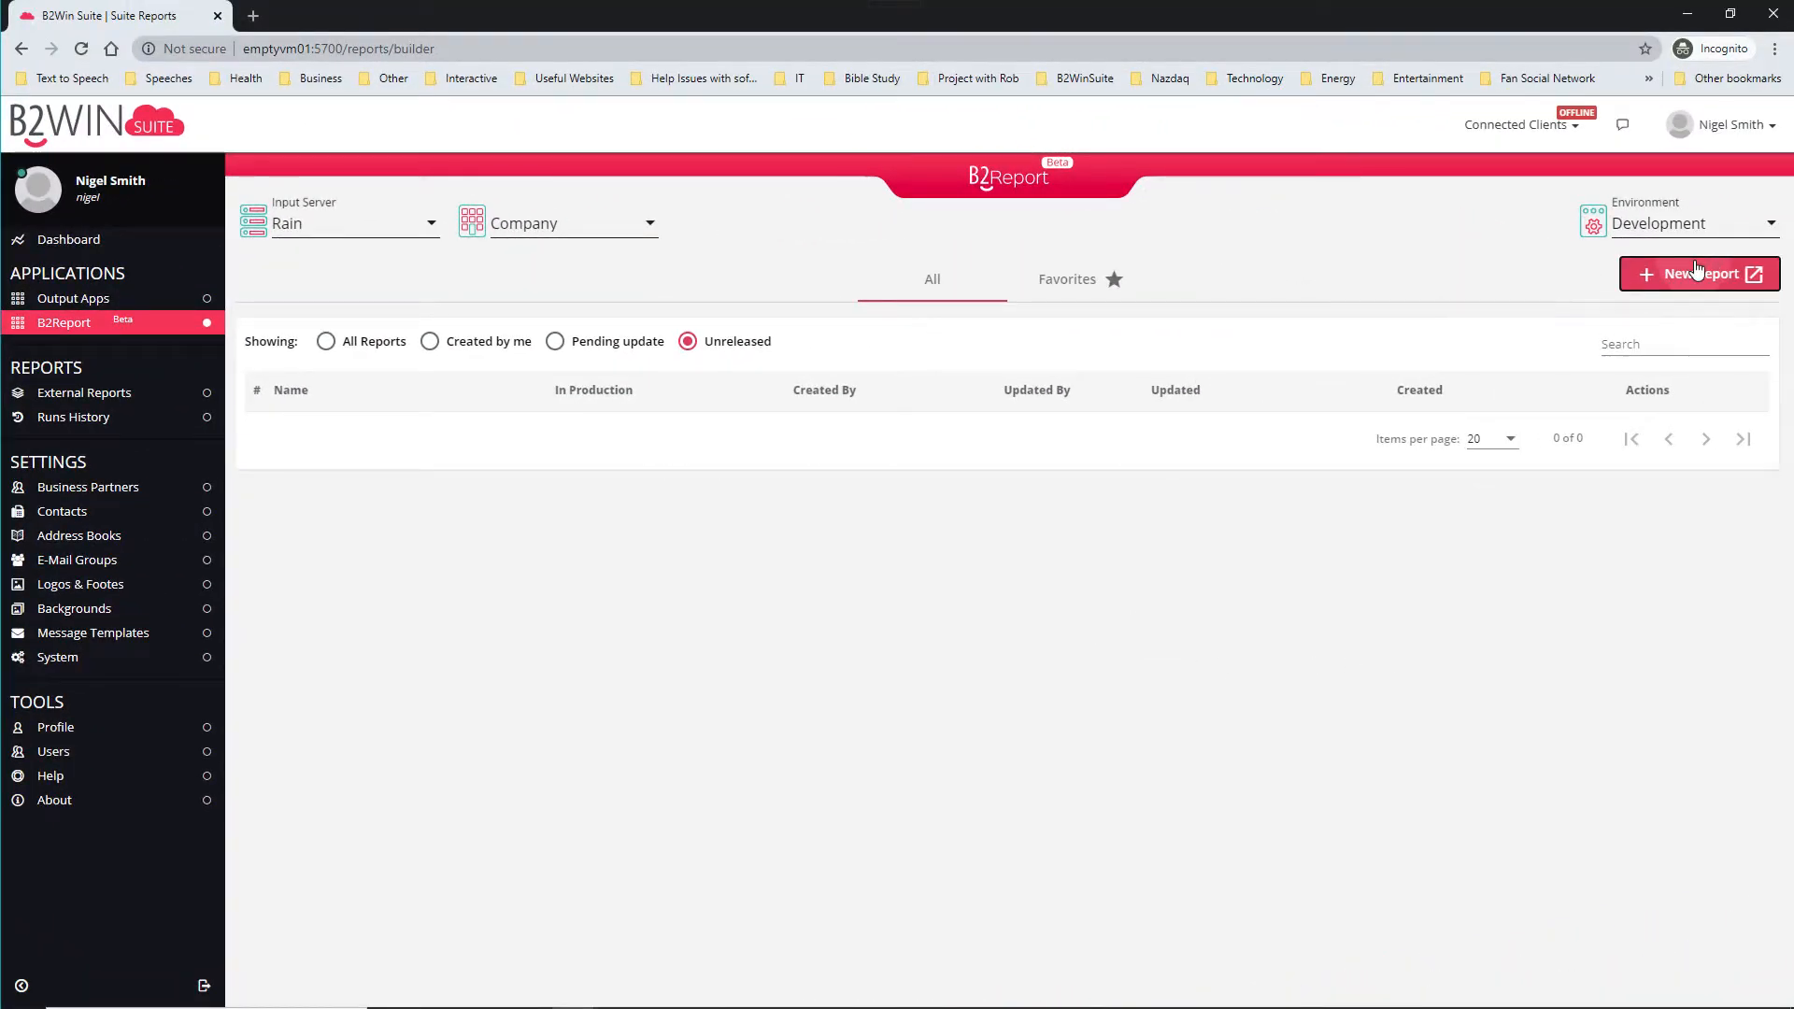
- Start a new report named "Sales Report Demo" with the description "Report Demo"
{"action": "left_click", "coordinate": [1697, 273]}
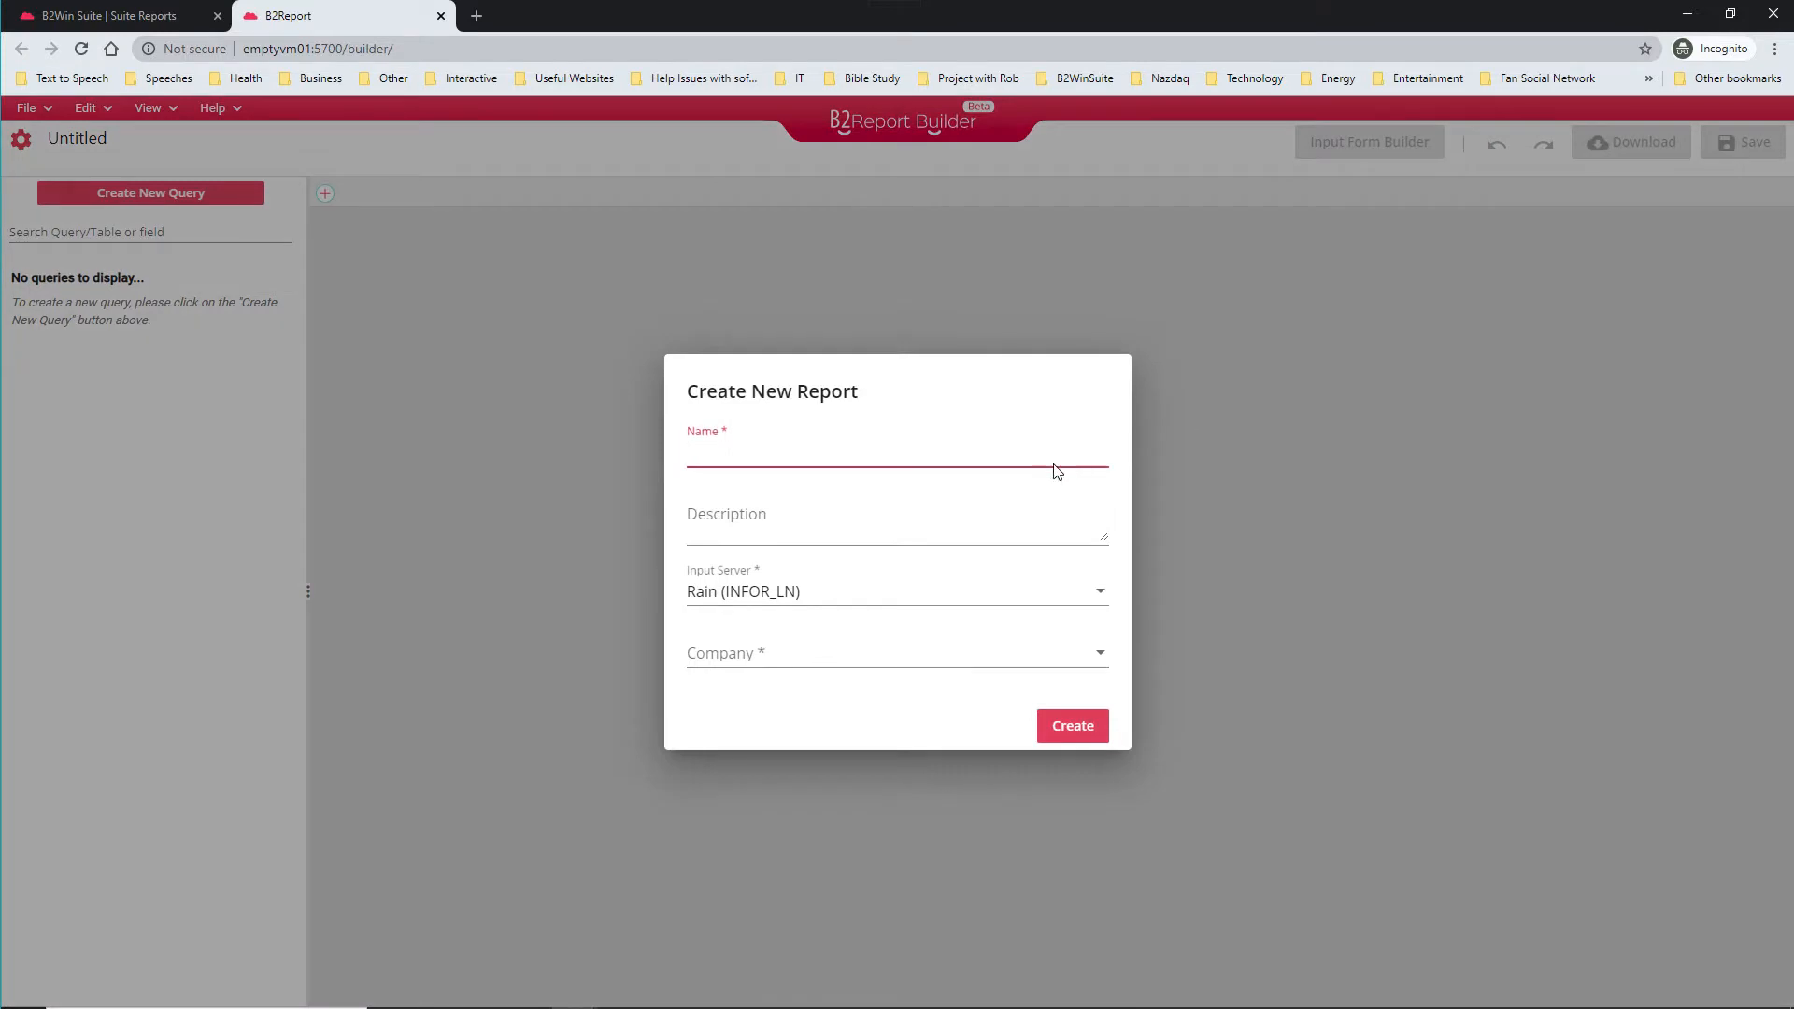
{"action": "type", "text": "Sales"}
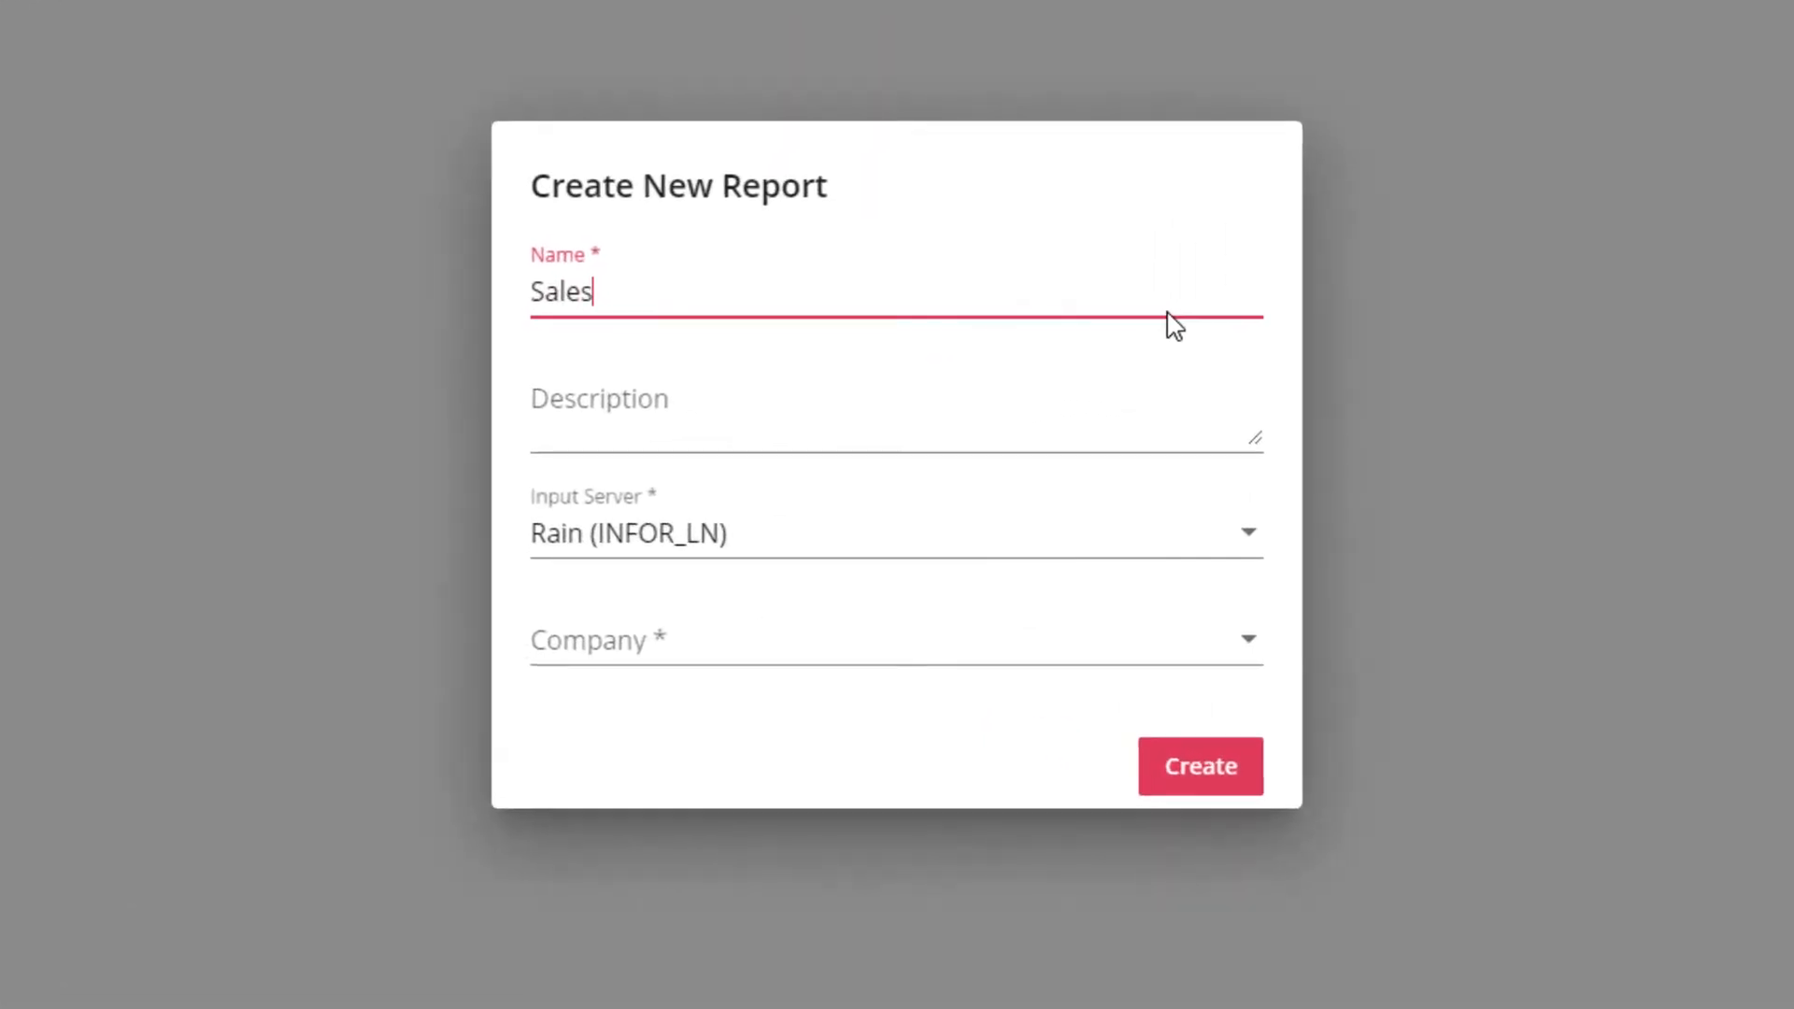
{"action": "type", "text": " Report Demo"}
{"action": "left_click", "coordinate": [1072, 406]}
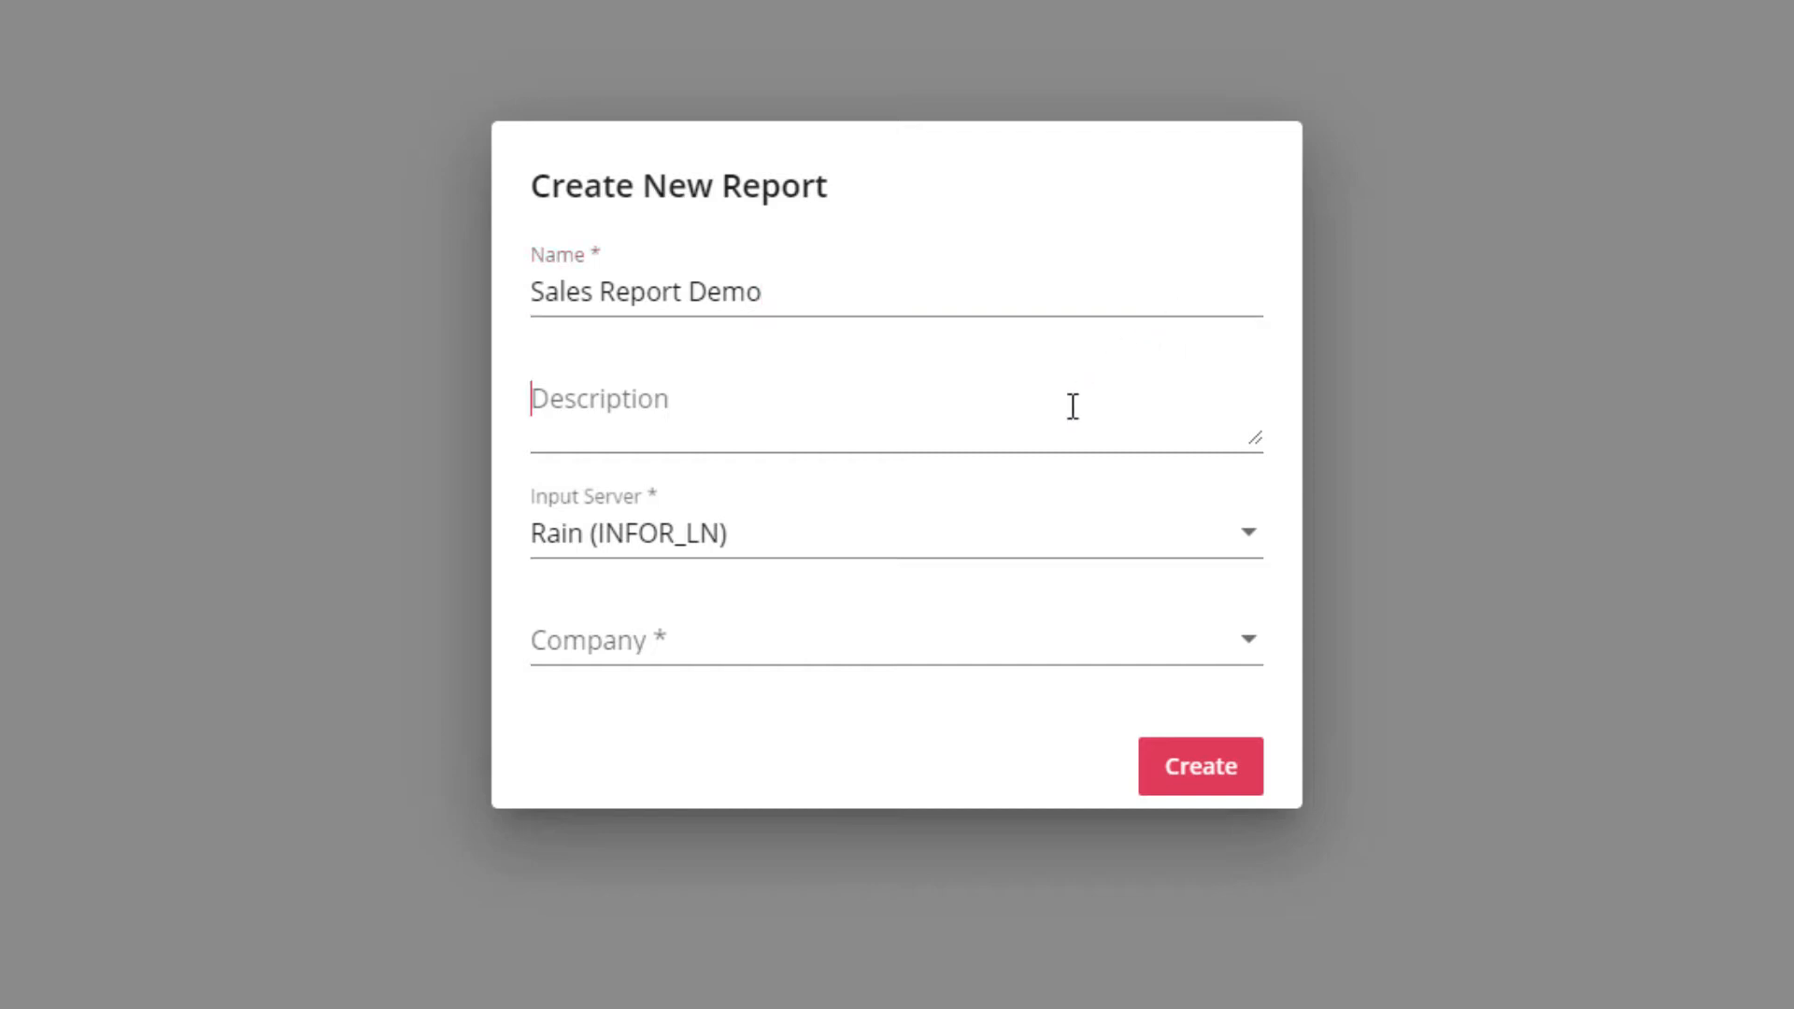
{"action": "type", "text": "Rep"}
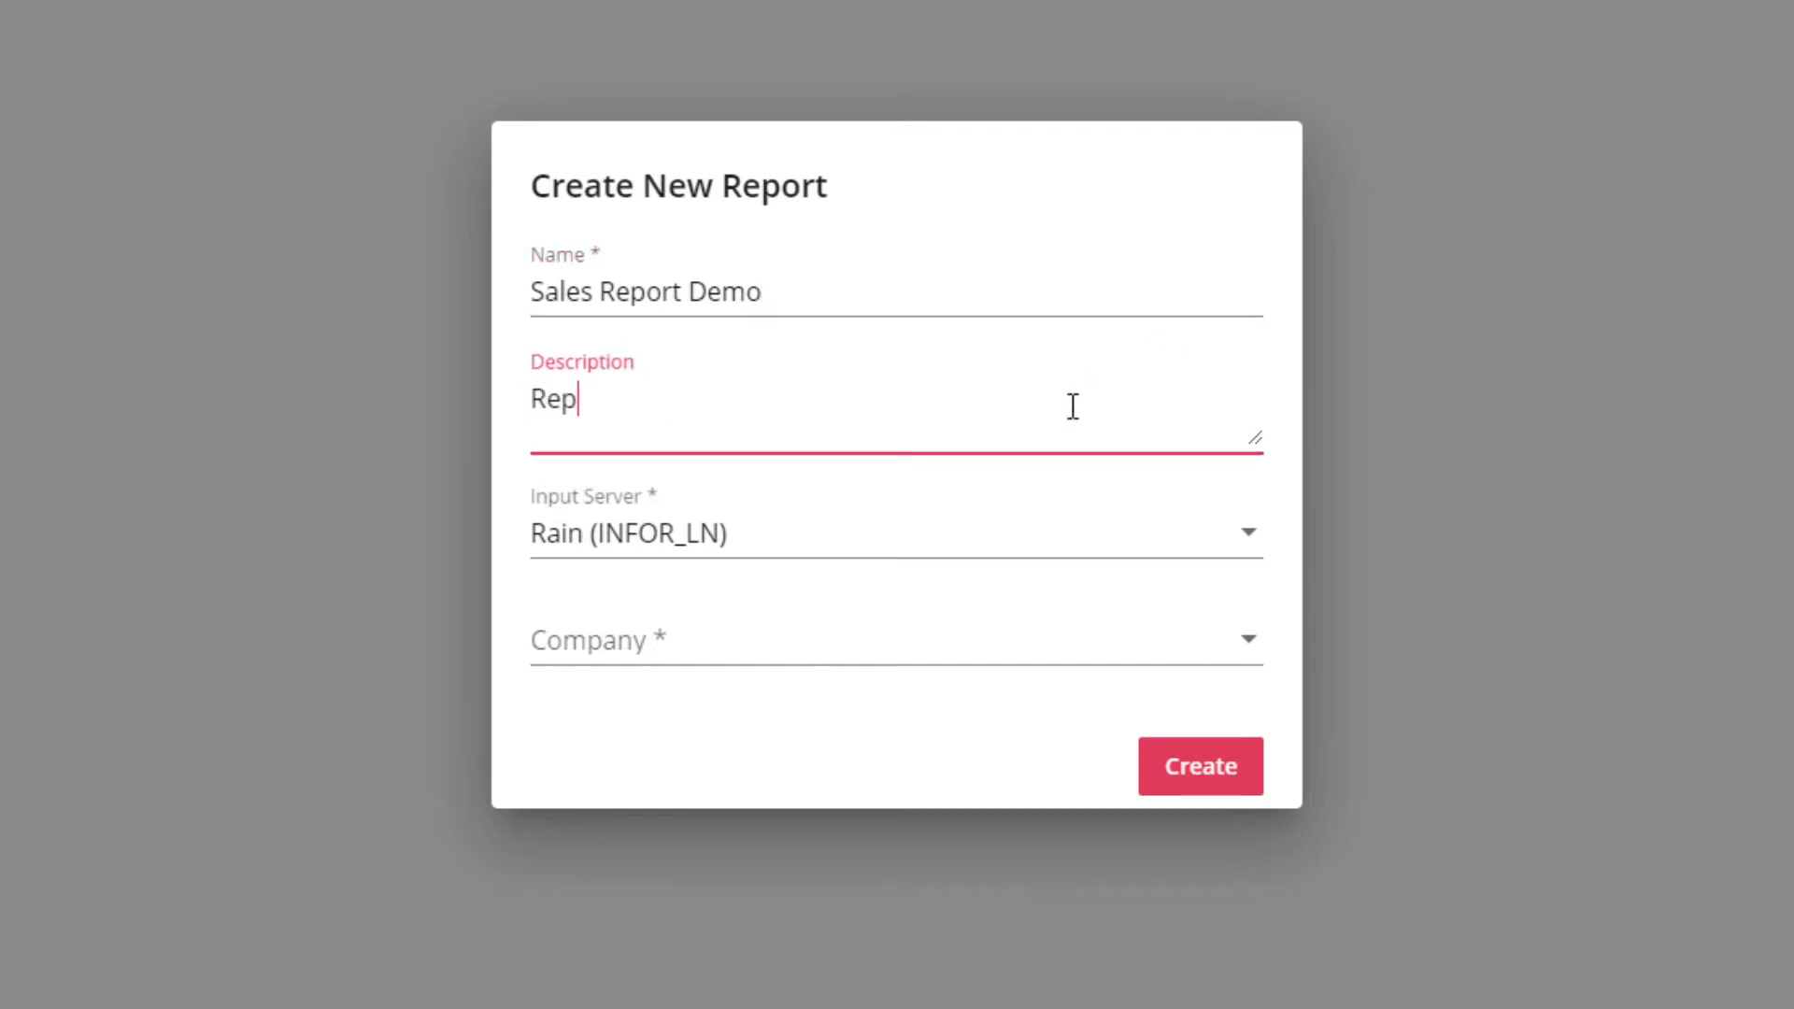
{"action": "type", "text": "ort Demo"}
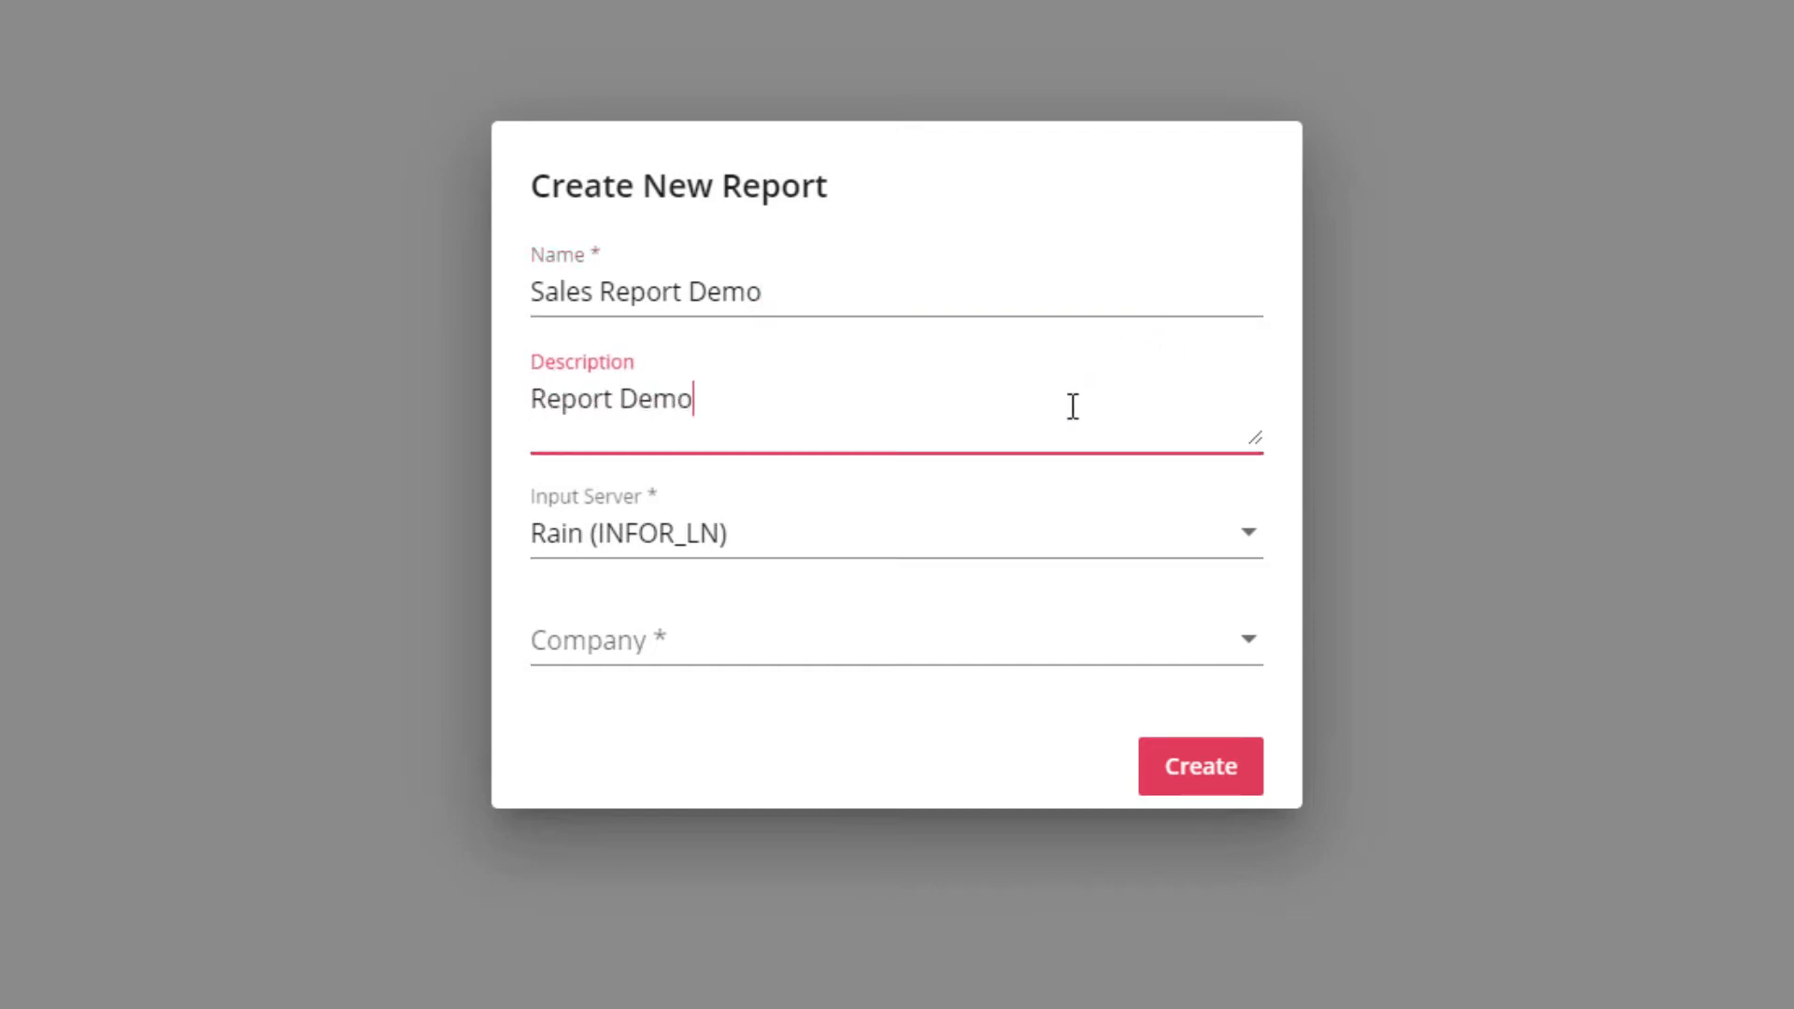
- Set the new report's input server to 4c (BAAN_IV) and its company to 200, and create the report
{"action": "left_click", "coordinate": [1082, 553]}
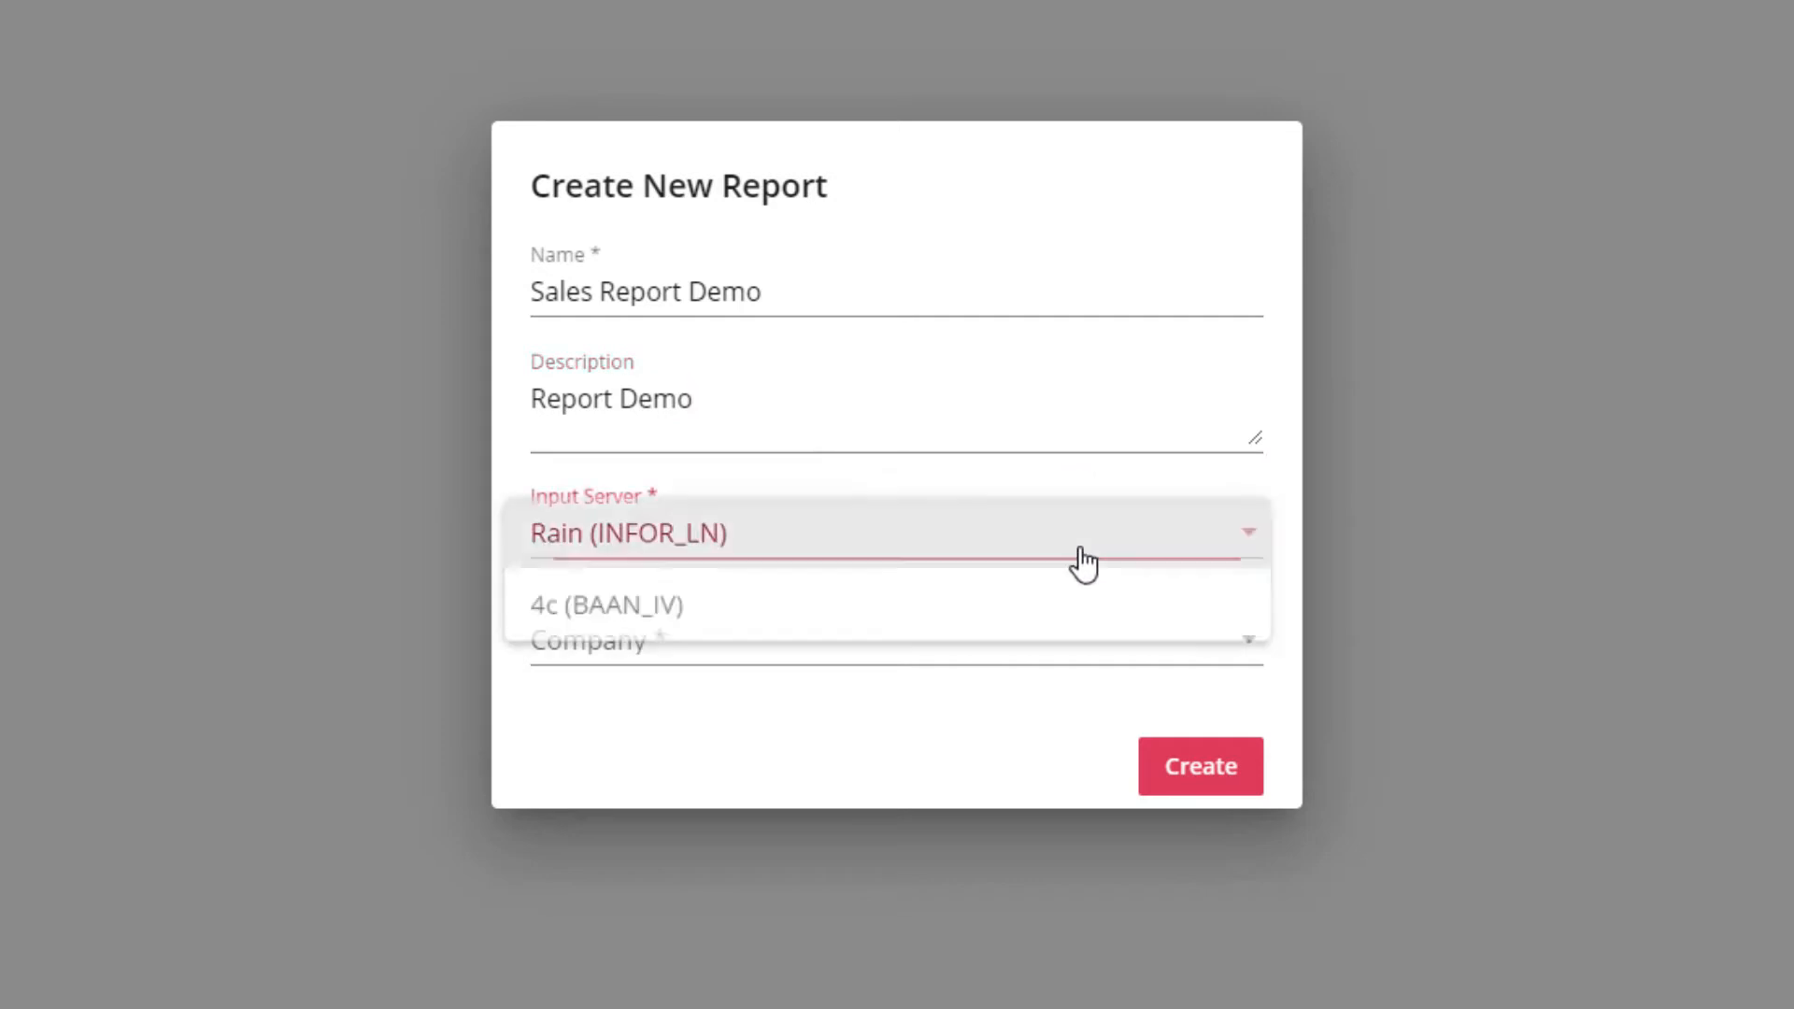
{"action": "left_click", "coordinate": [917, 628]}
{"action": "left_click", "coordinate": [913, 659]}
{"action": "left_click", "coordinate": [869, 743]}
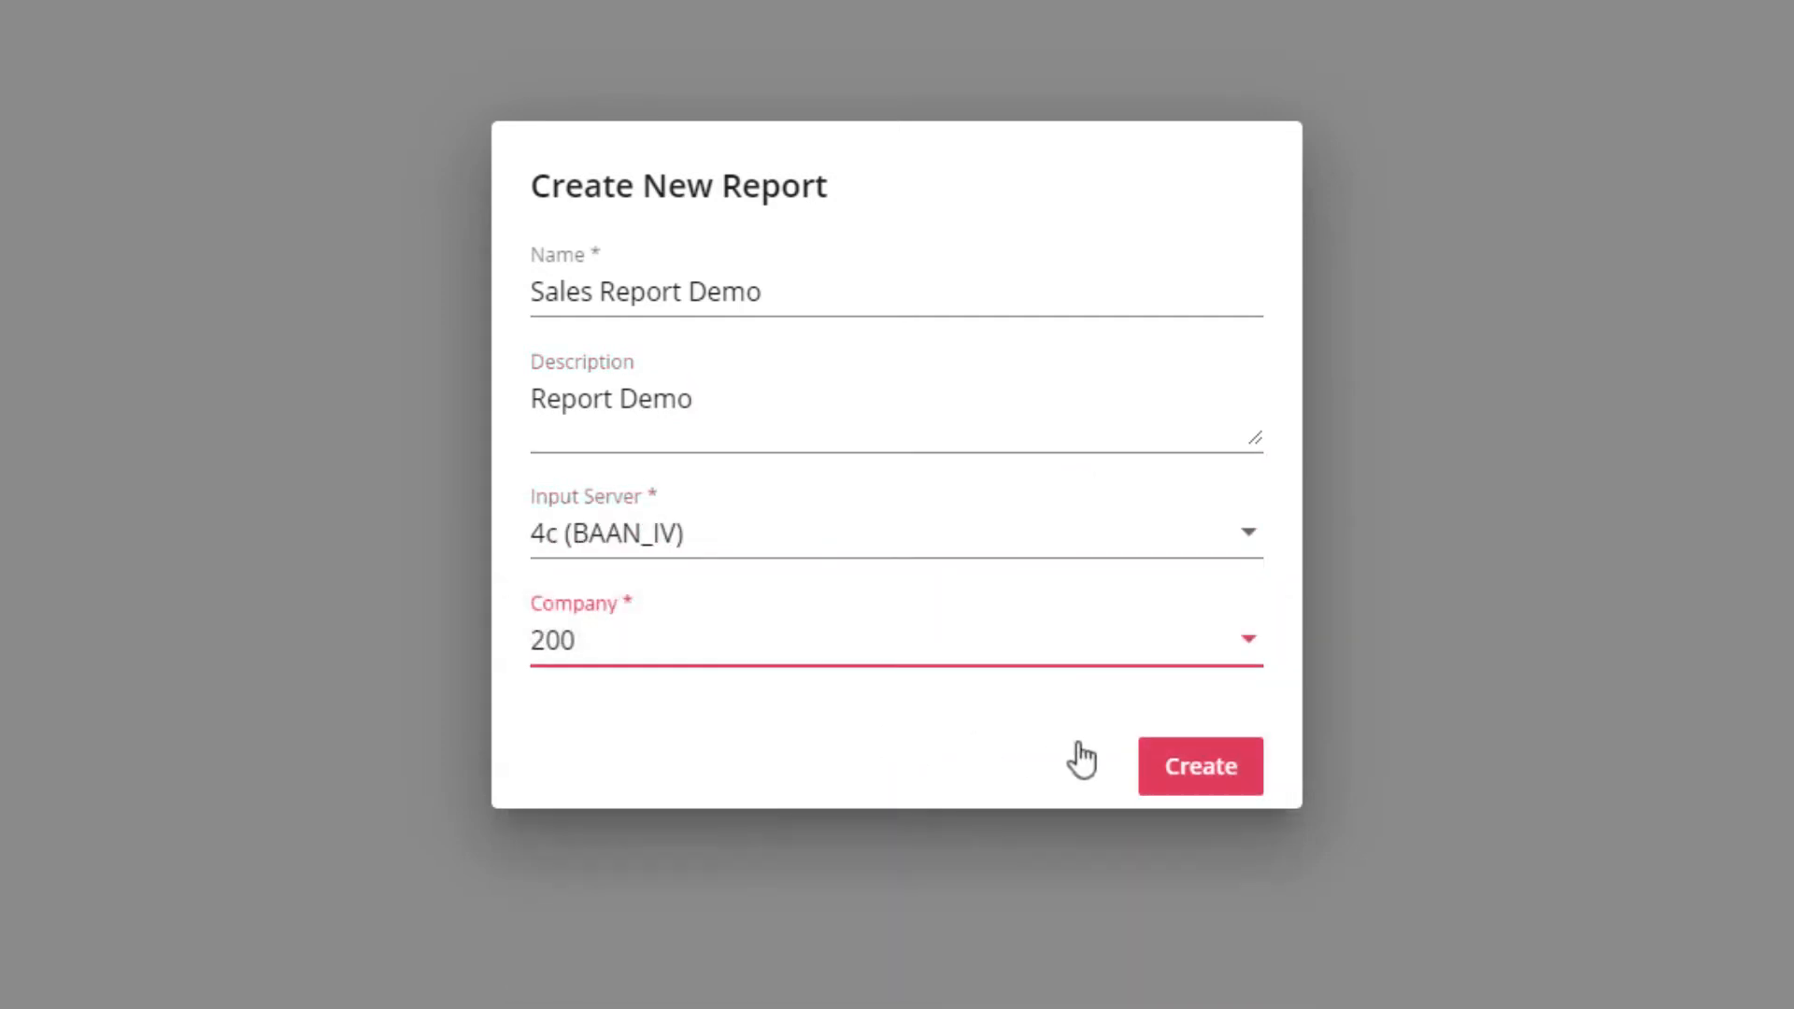
{"action": "left_click", "coordinate": [1193, 765]}
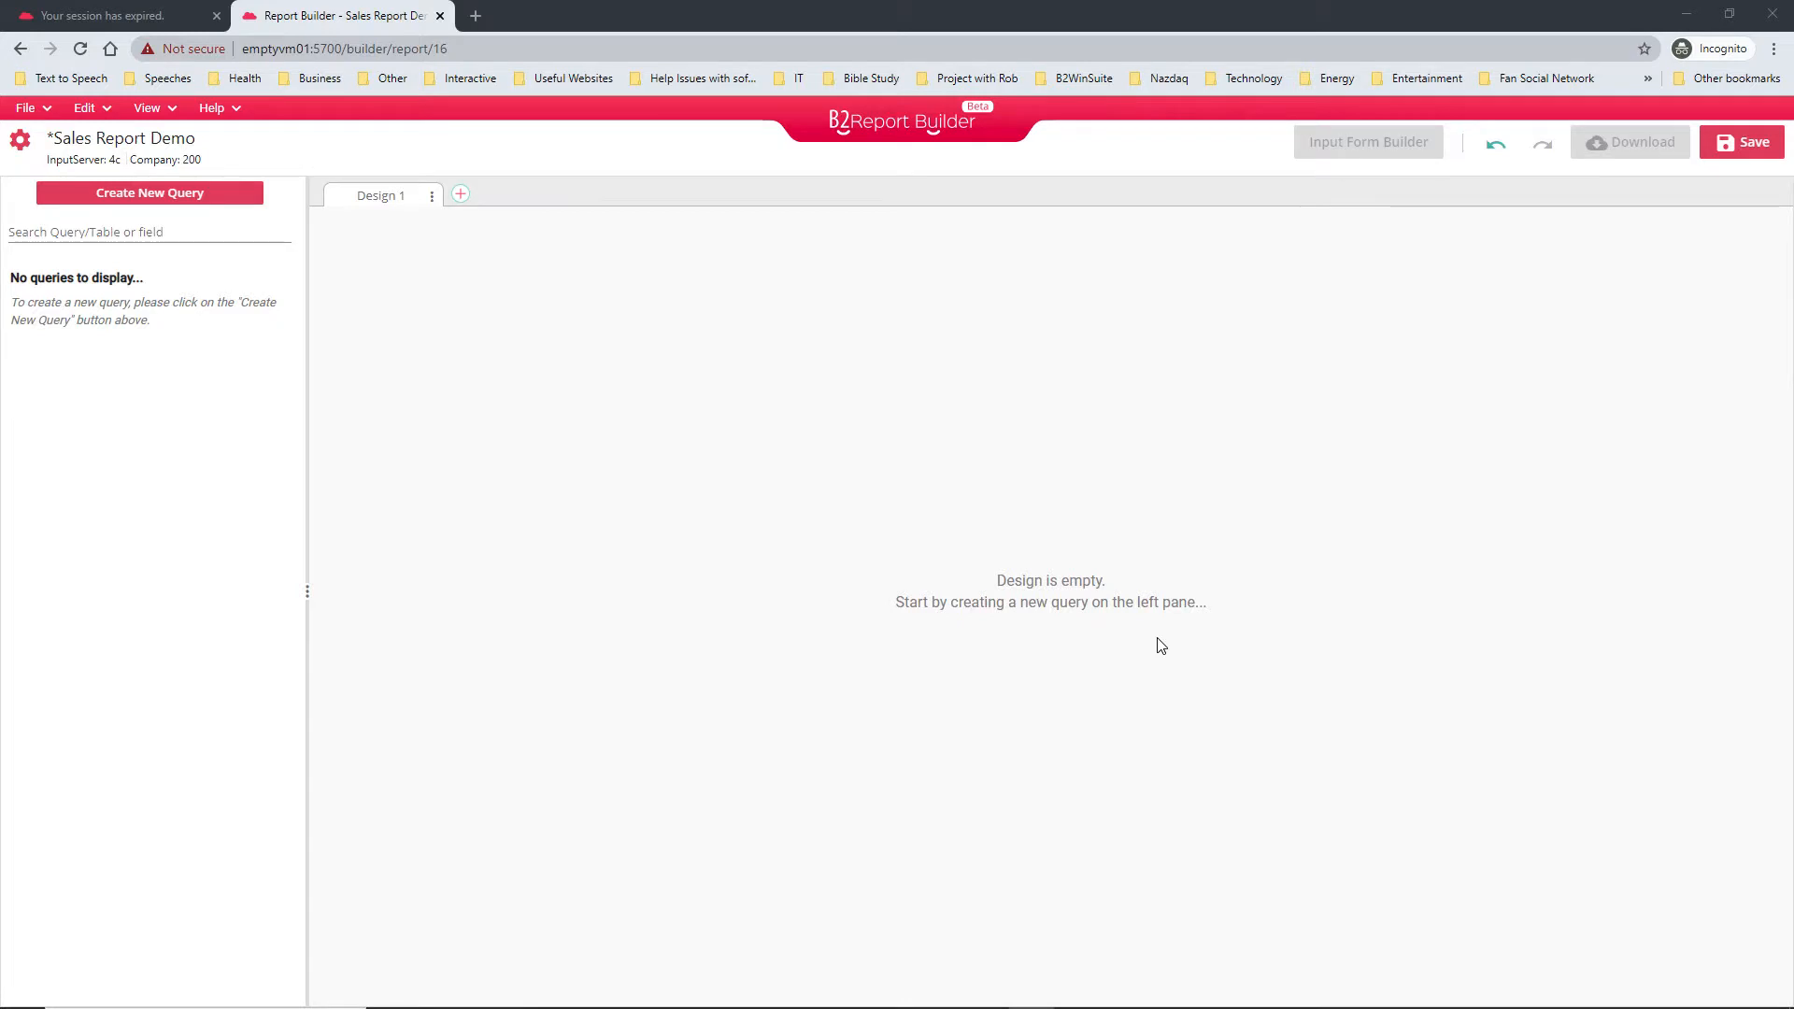
- Create a new query and add the ttdsls041 - Sales Order Lines table, found by searching for "Sales order", as its main table
{"action": "left_click", "coordinate": [162, 196]}
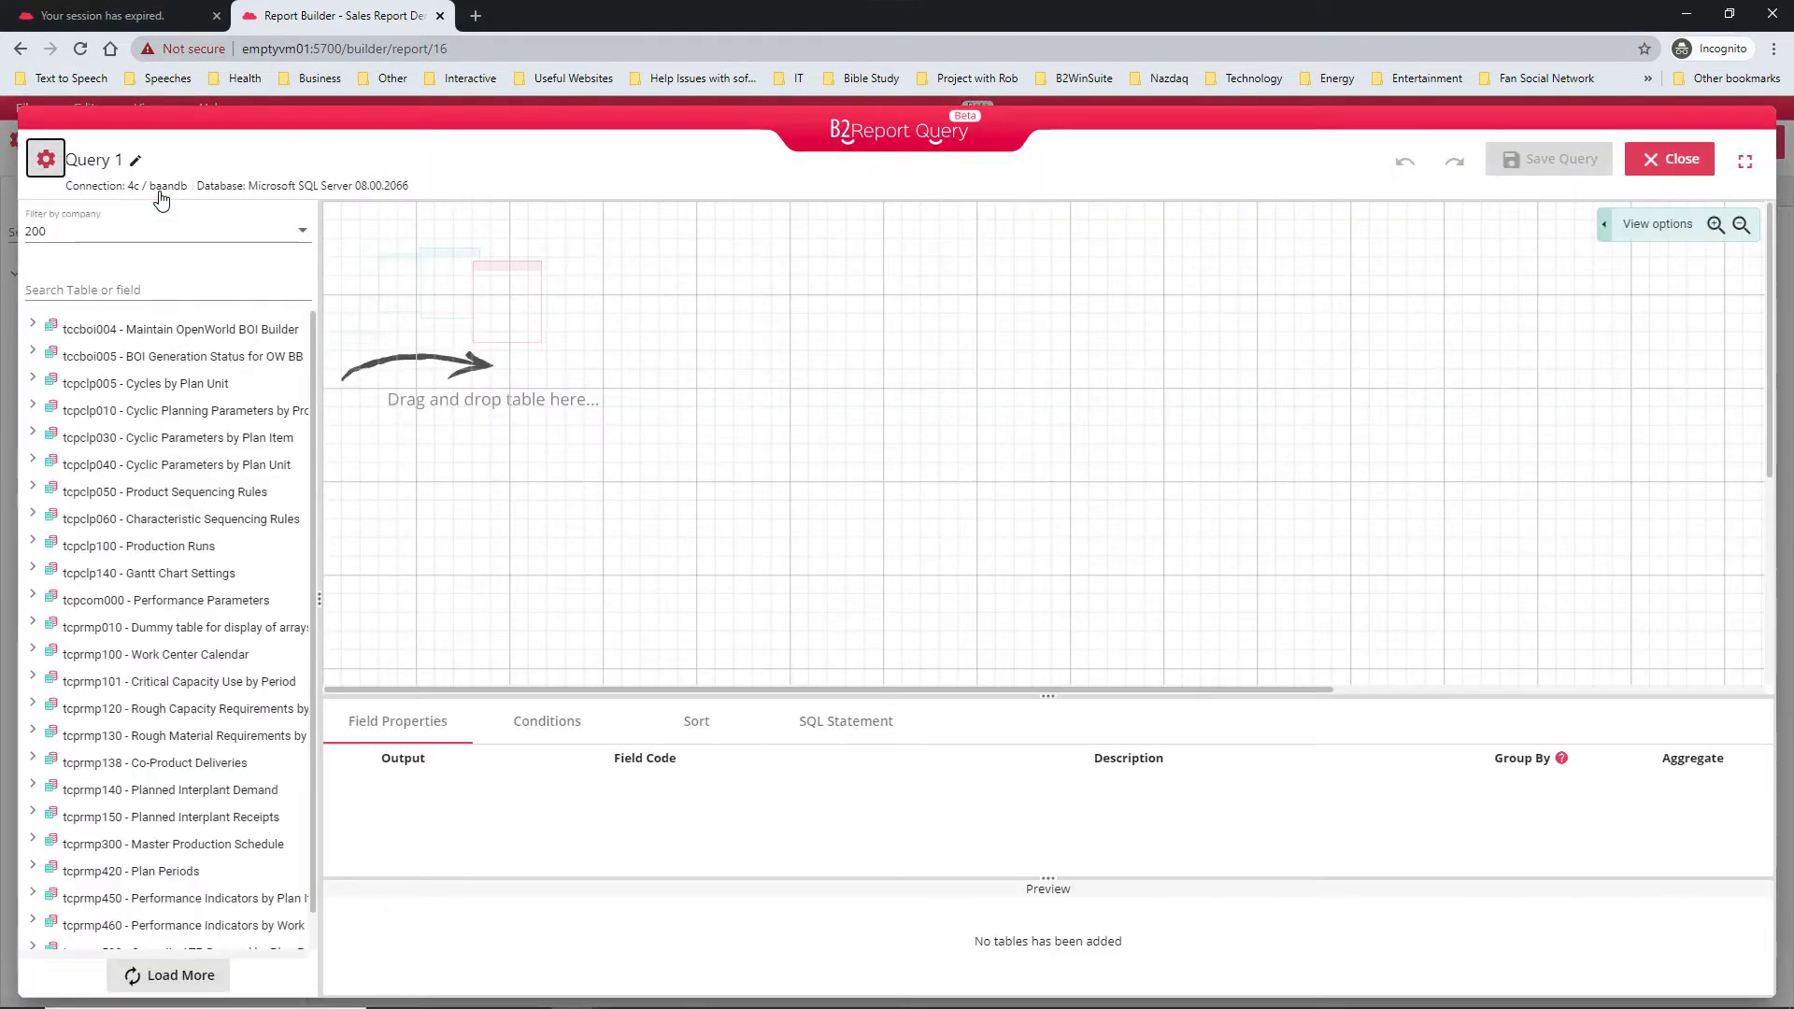
{"action": "left_click", "coordinate": [187, 290]}
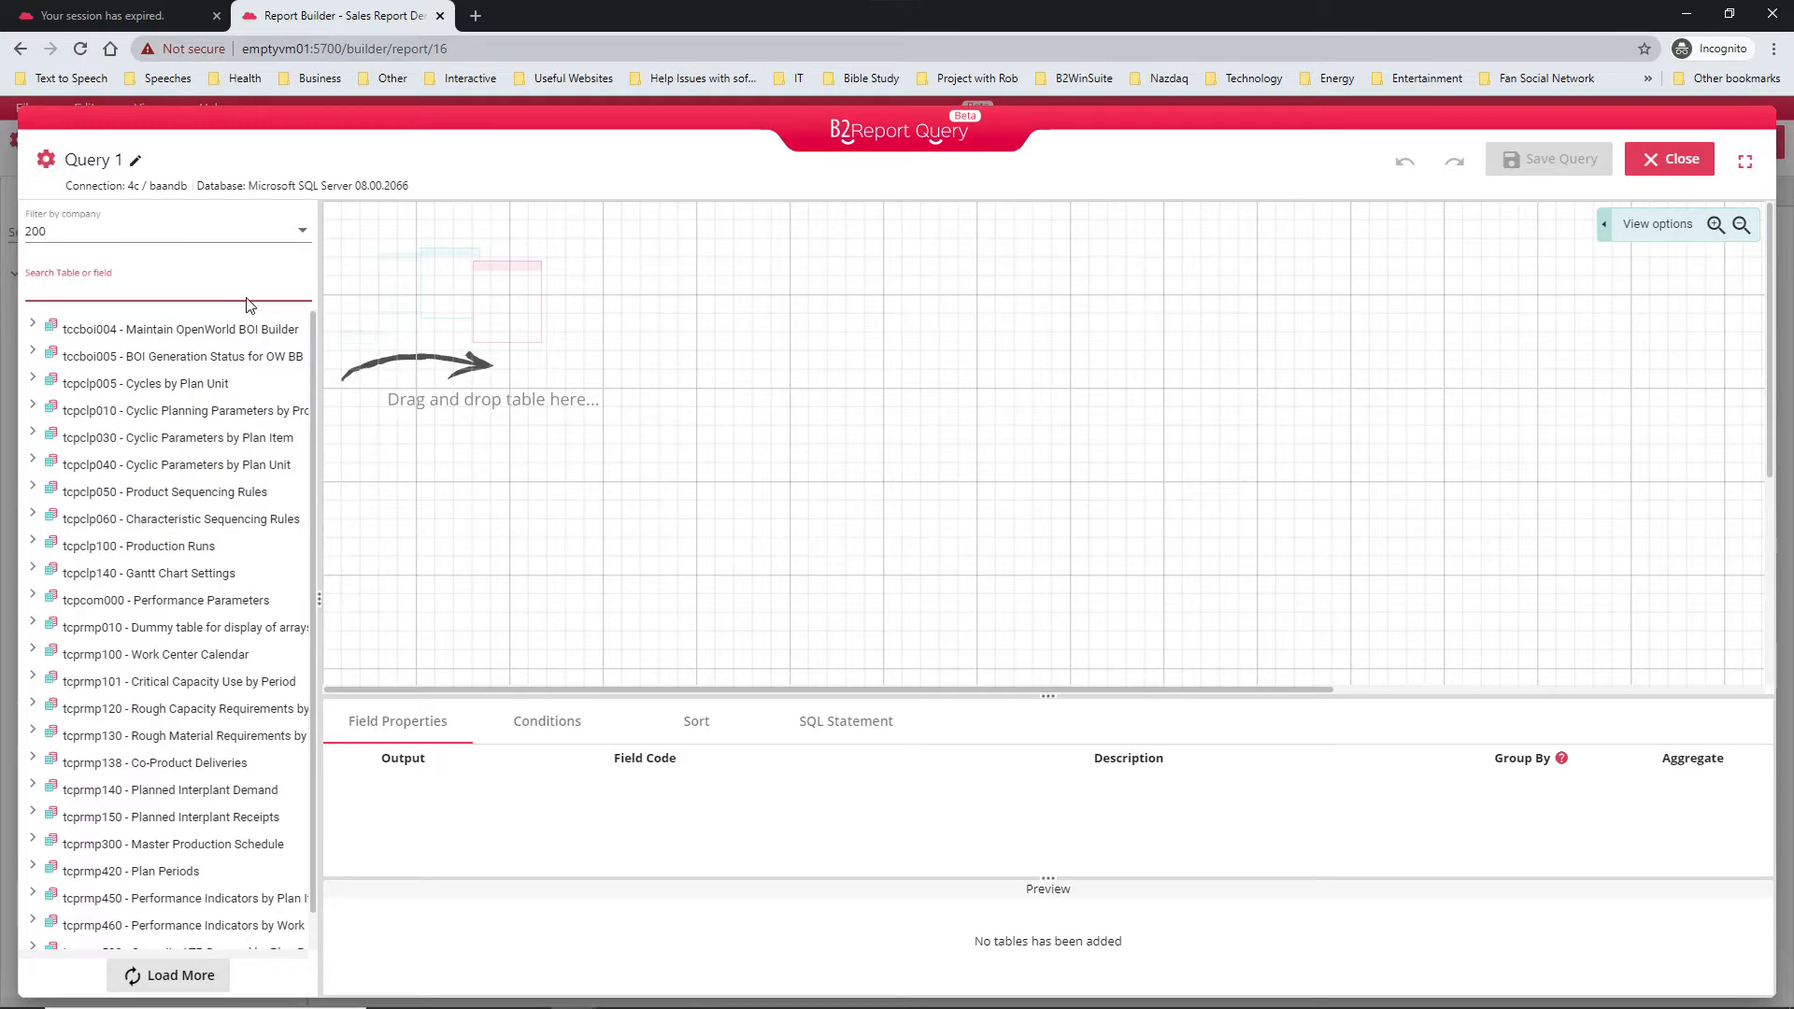
{"action": "type", "text": "Sales order"}
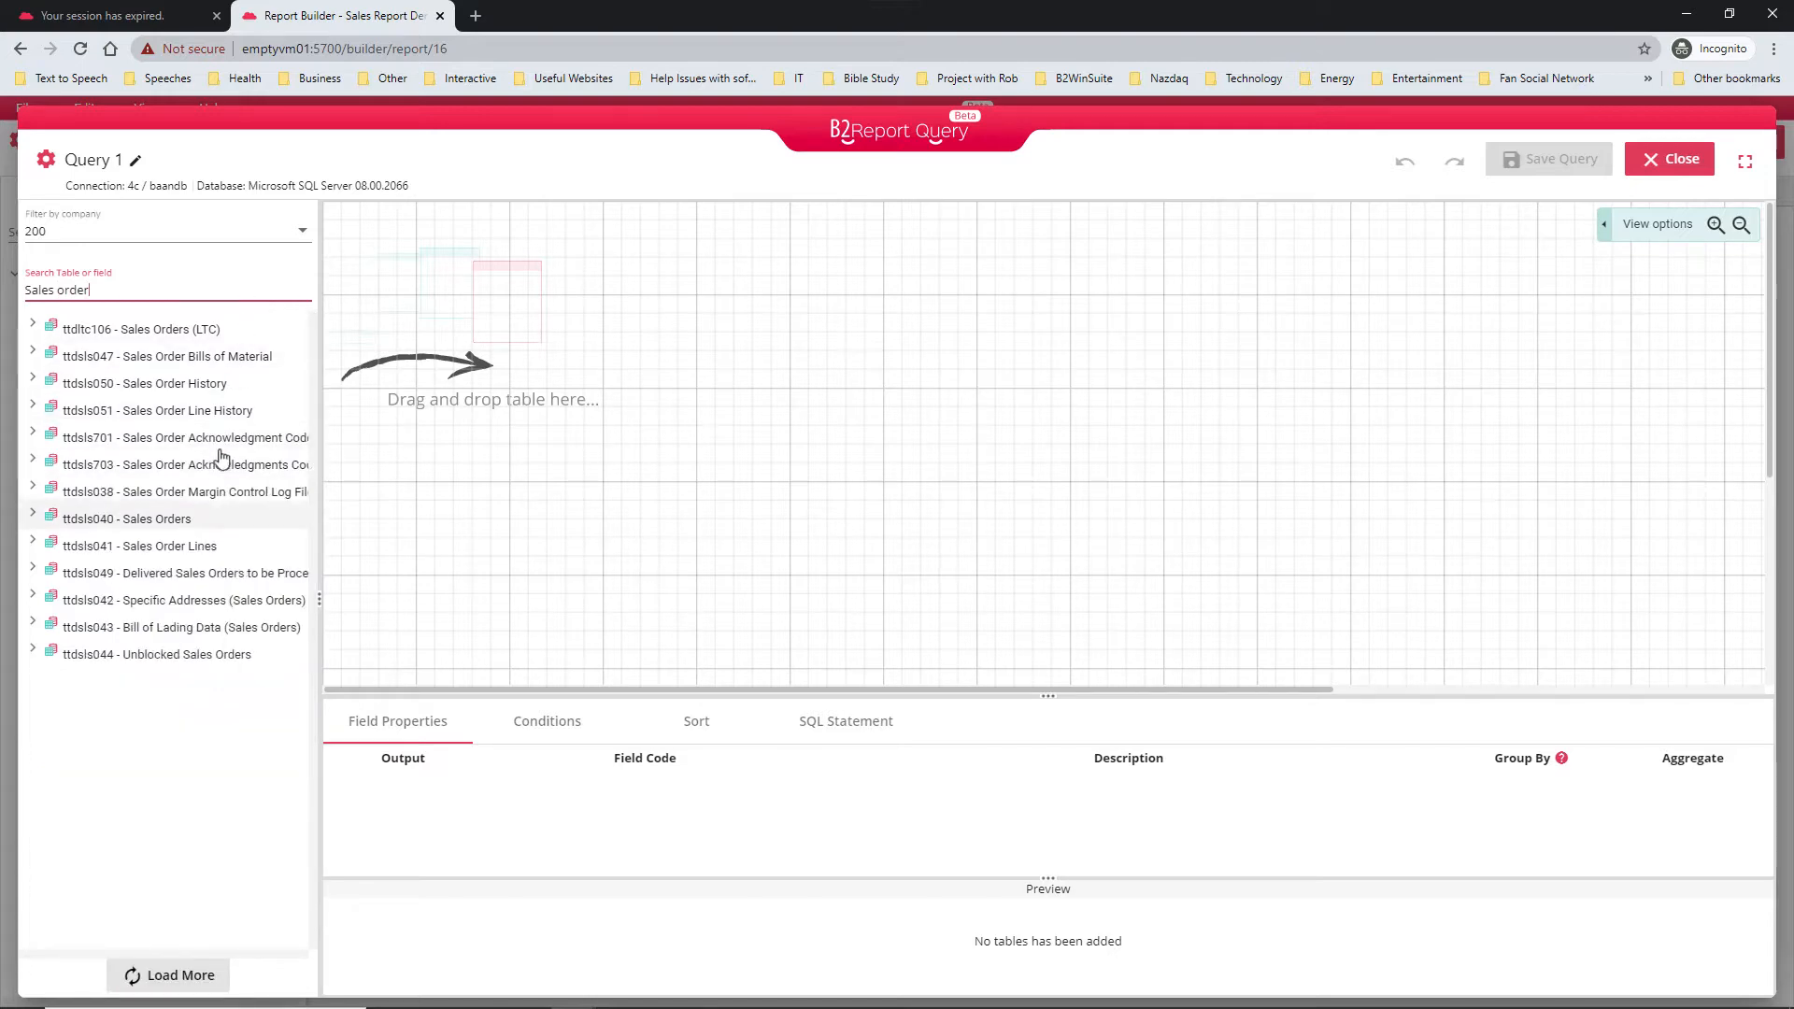
{"action": "left_click_drag", "start_coordinate": [208, 545], "coordinate": [447, 231]}
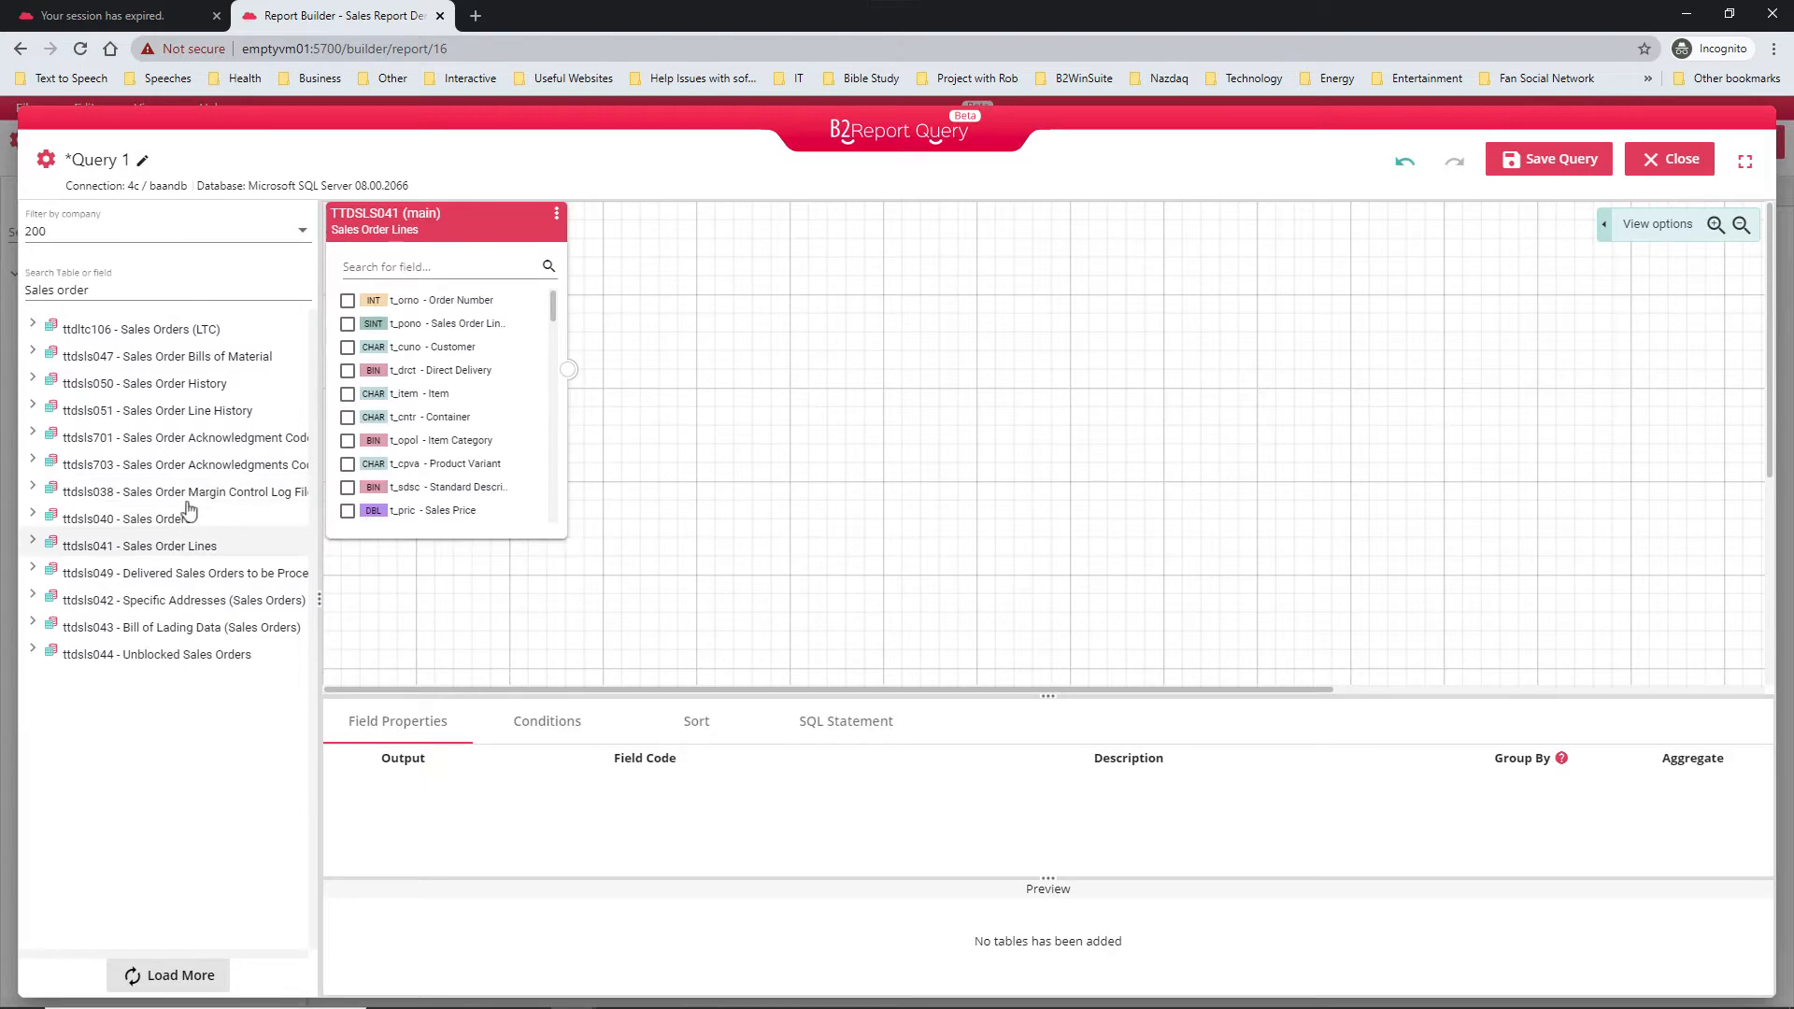
- Add ttdsls040 - Sales Orders to the query and inner join it to Sales Order Lines on t_orno - Order Number
{"action": "left_click_drag", "start_coordinate": [172, 520], "coordinate": [728, 440]}
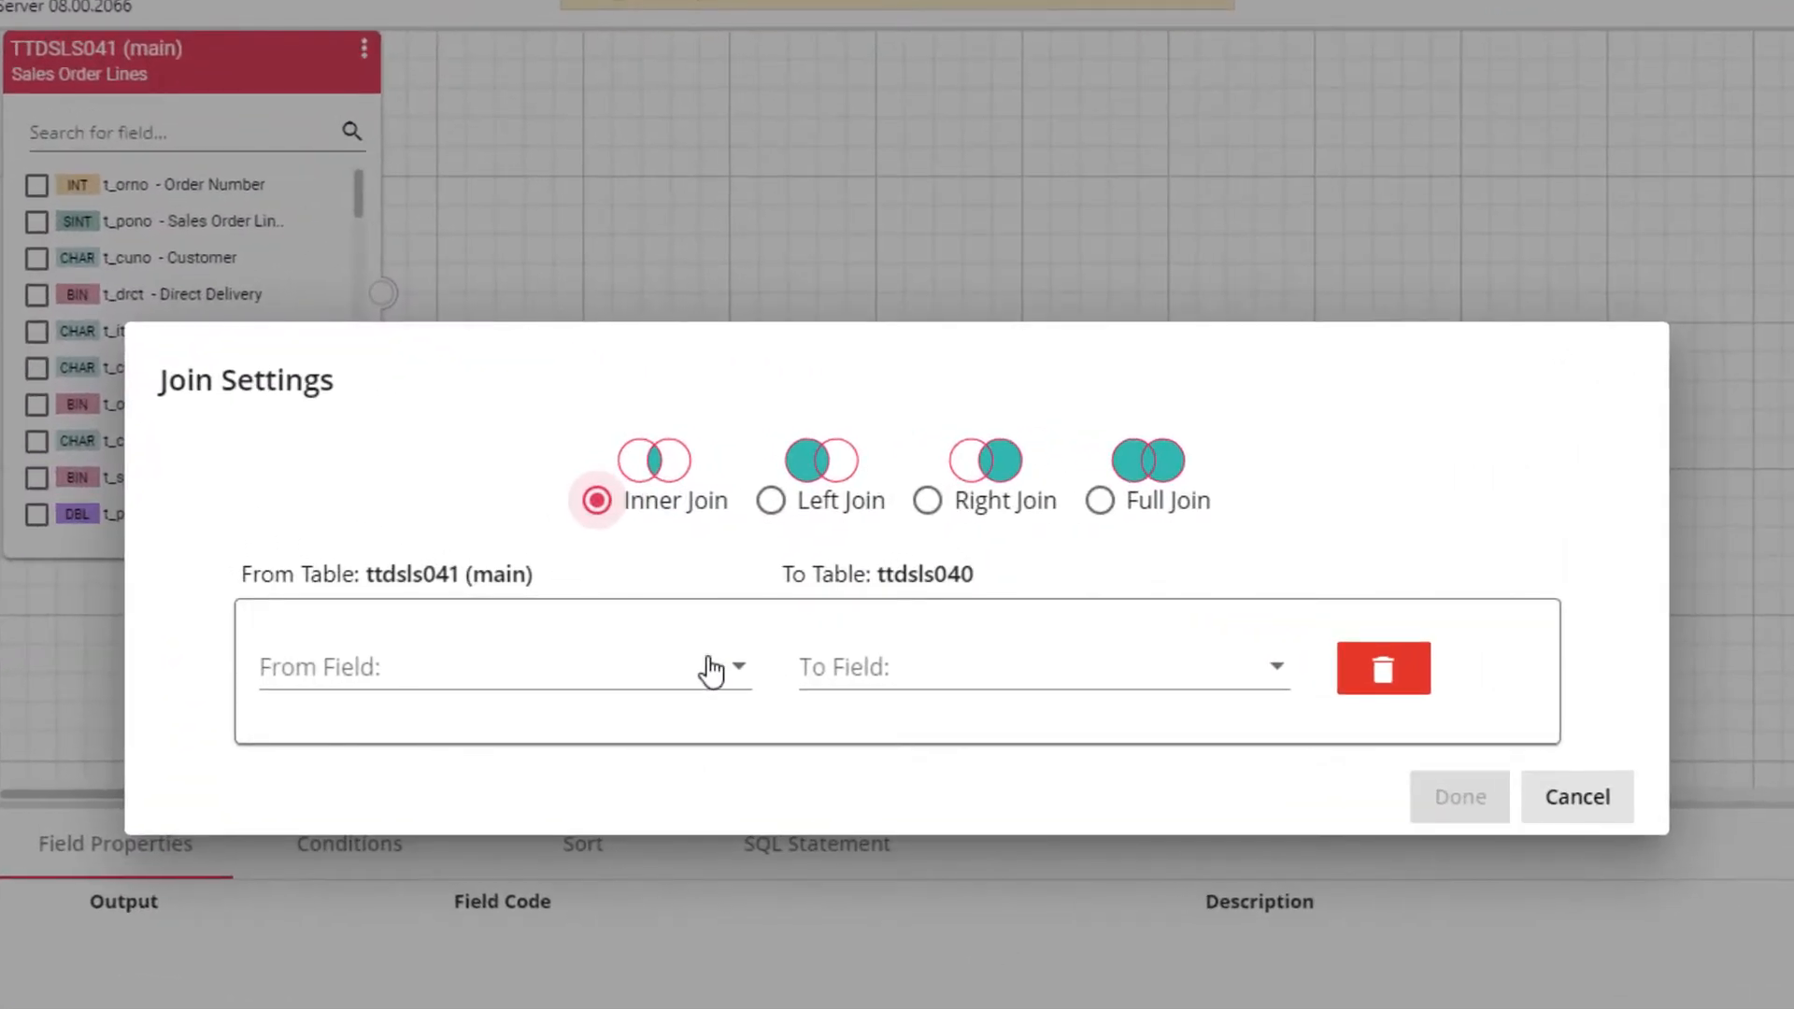
{"action": "left_click", "coordinate": [712, 669]}
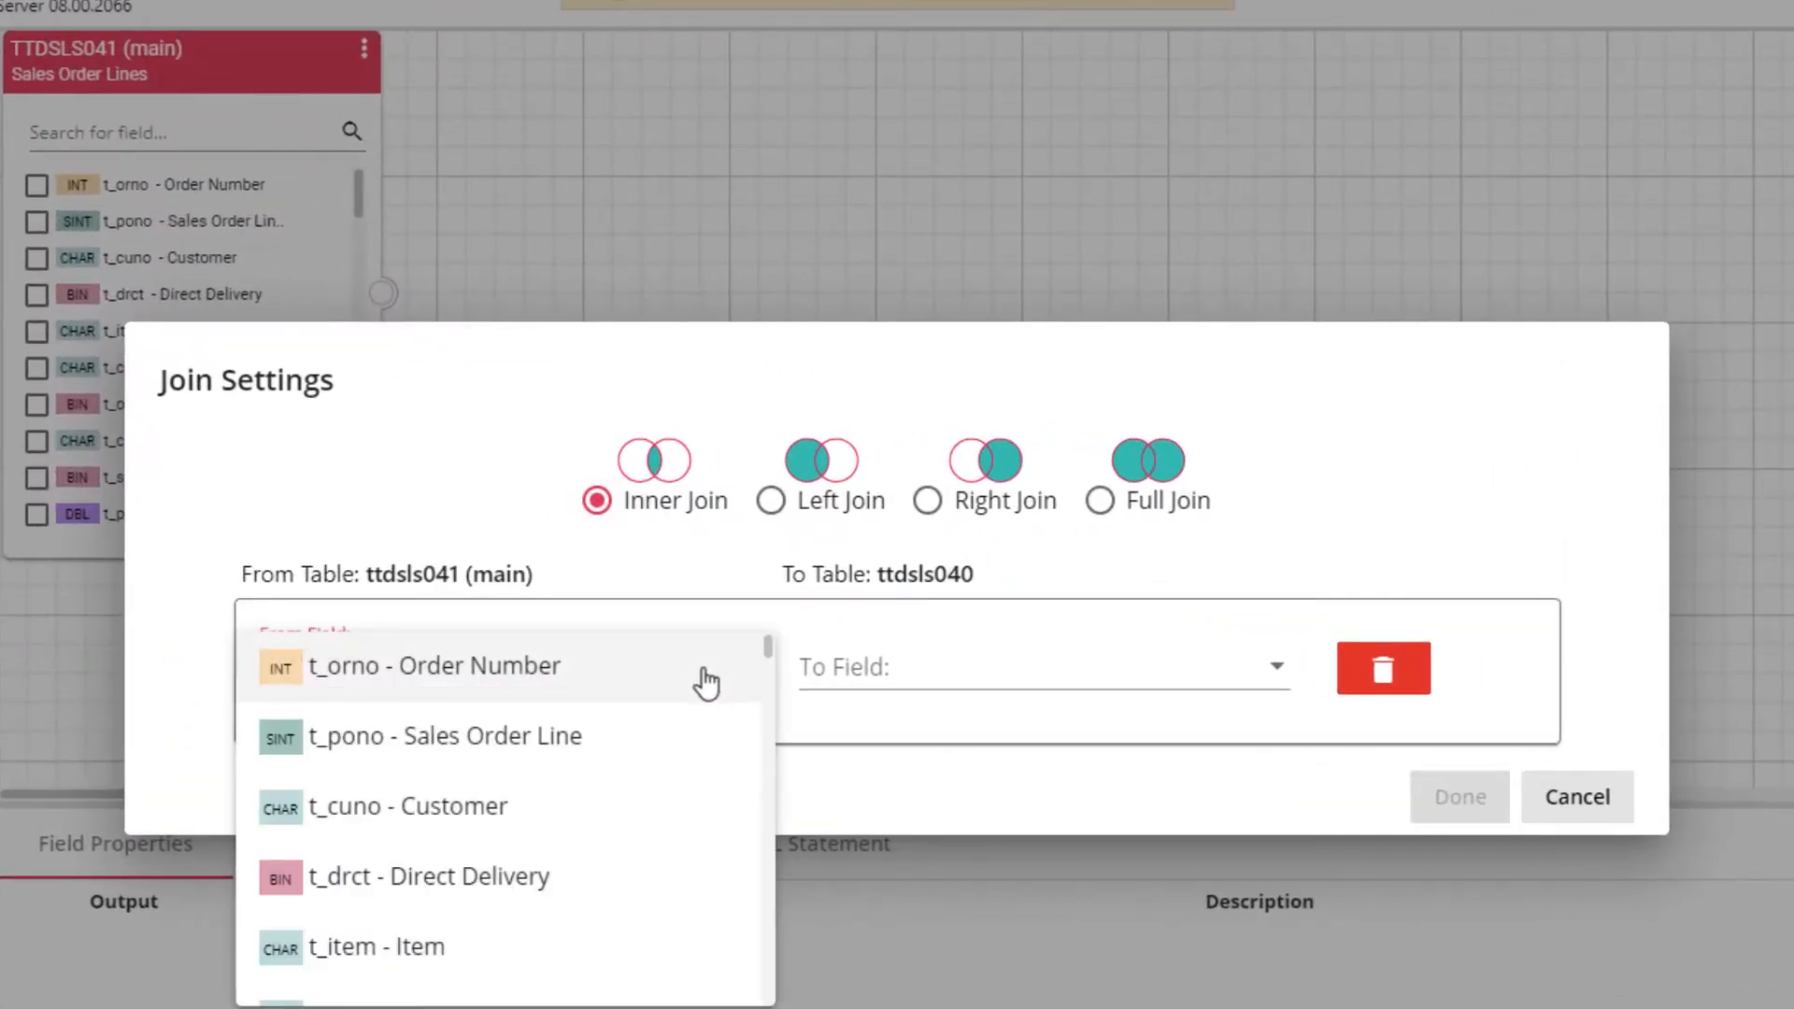
{"action": "left_click", "coordinate": [708, 675]}
{"action": "left_click", "coordinate": [953, 682]}
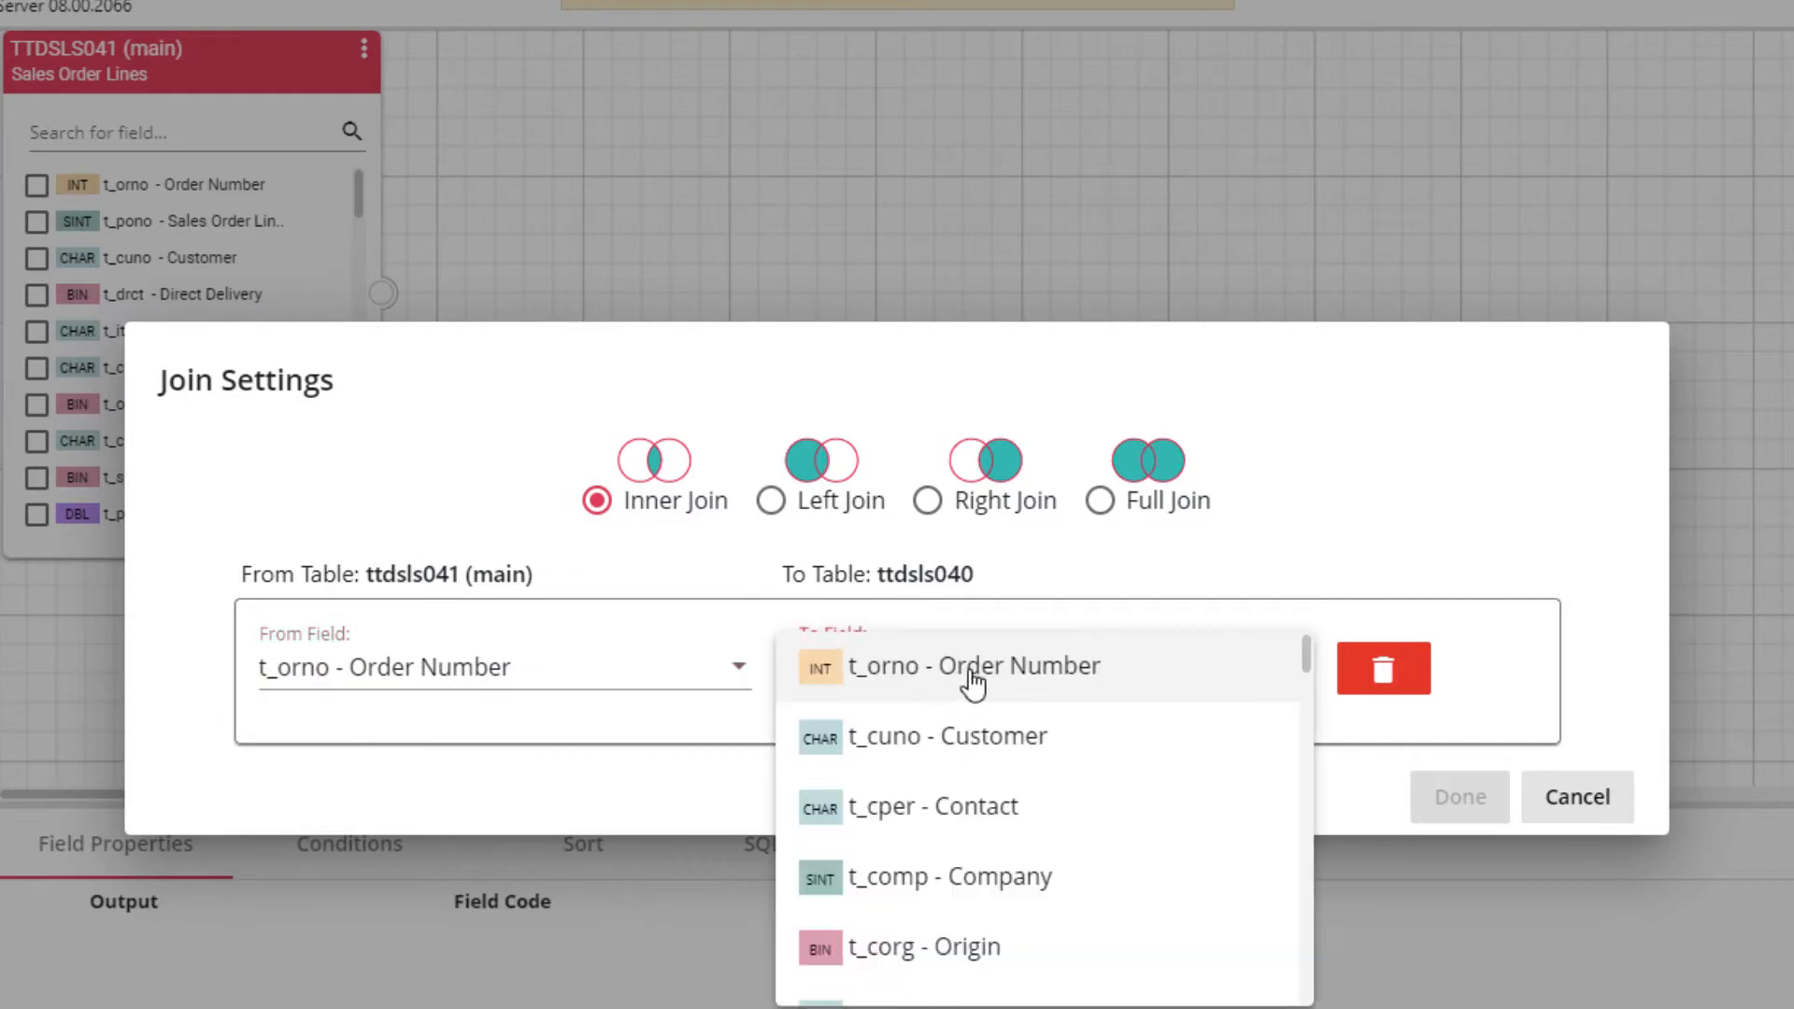
{"action": "left_click", "coordinate": [963, 685]}
{"action": "left_click", "coordinate": [1439, 798]}
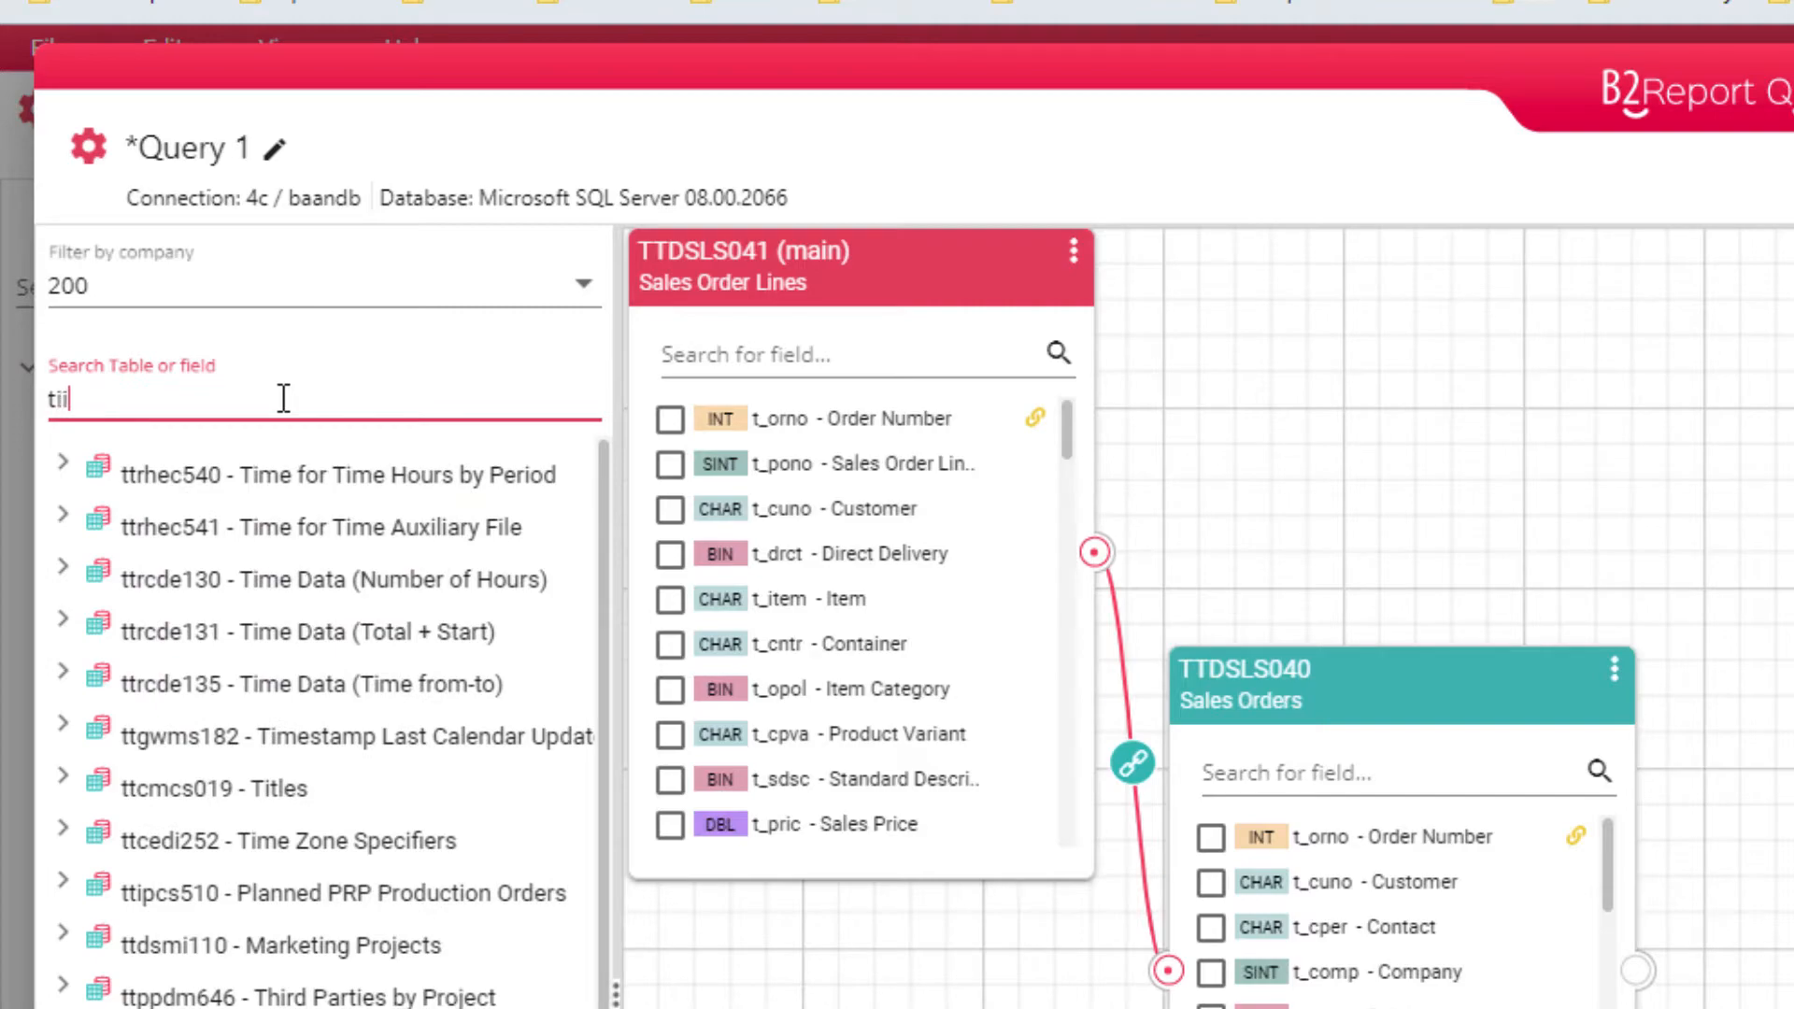
- Search the tables for "tiitm", add ttiitm001 - Items and link it to Sales Order Lines on the t_item - Item field
{"action": "type", "text": "tm"}
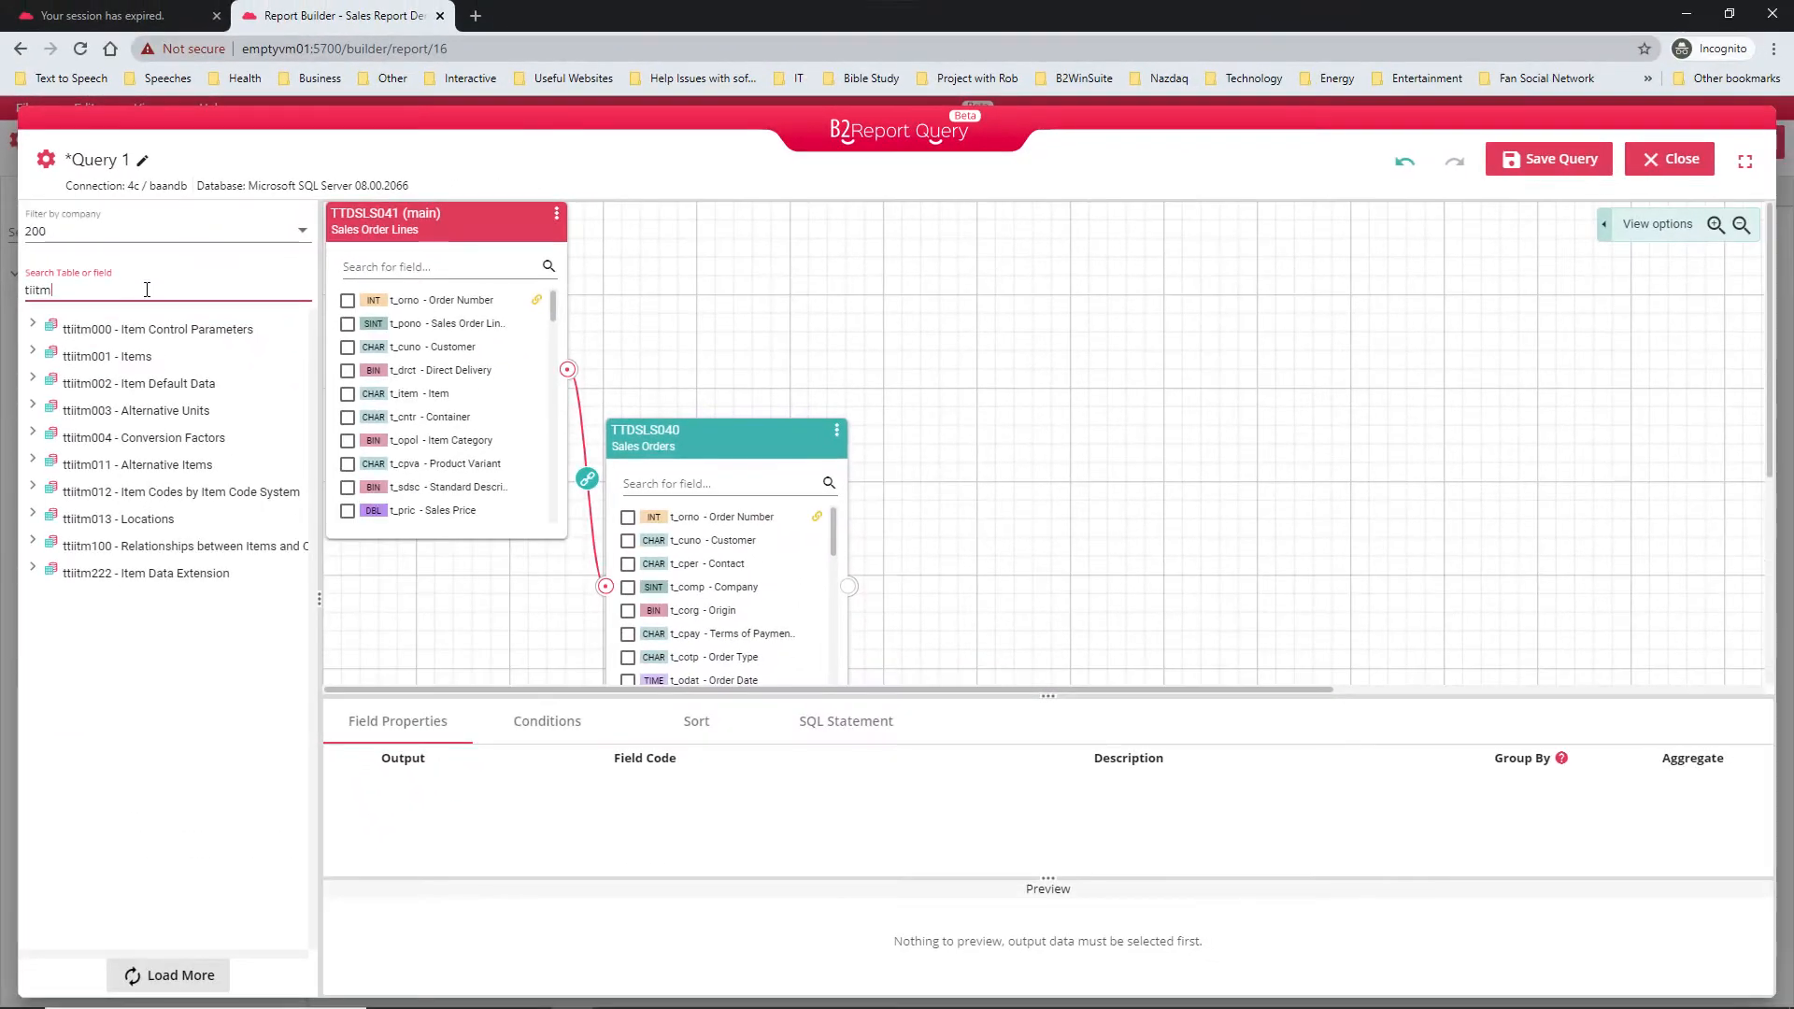
{"action": "left_click_drag", "start_coordinate": [140, 356], "coordinate": [1121, 221]}
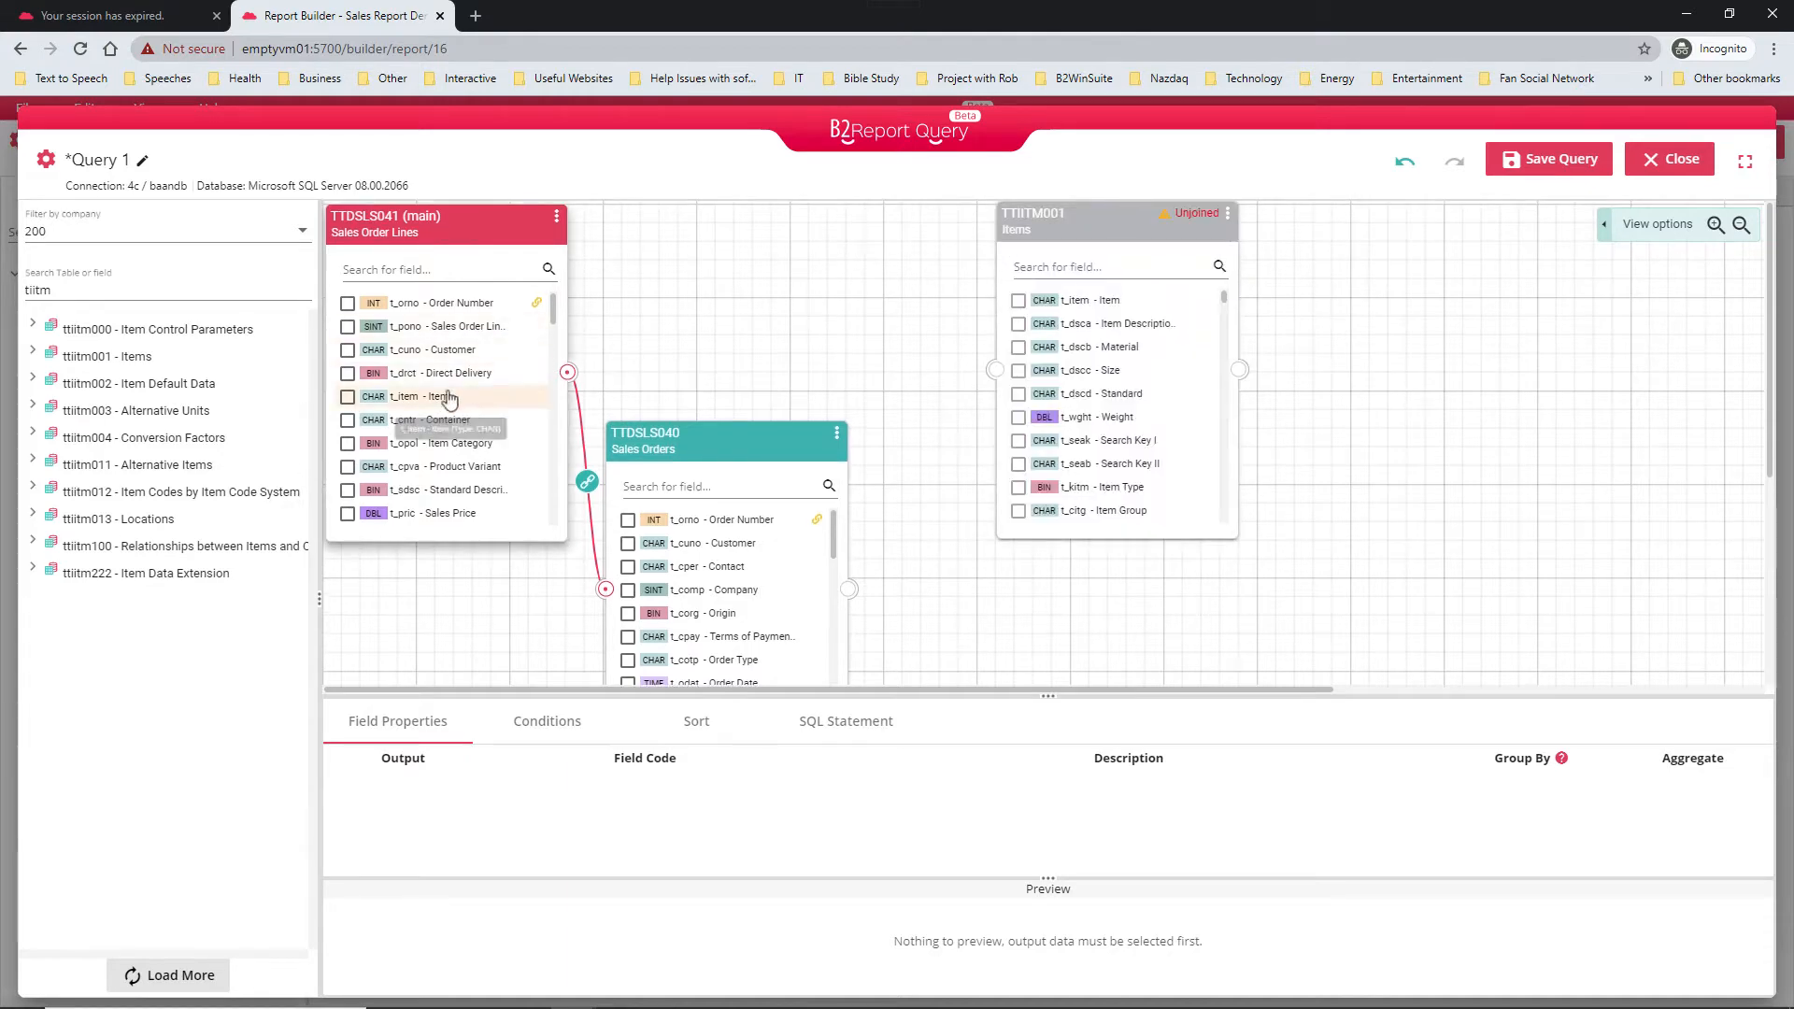
{"action": "left_click_drag", "start_coordinate": [435, 396], "coordinate": [1063, 306]}
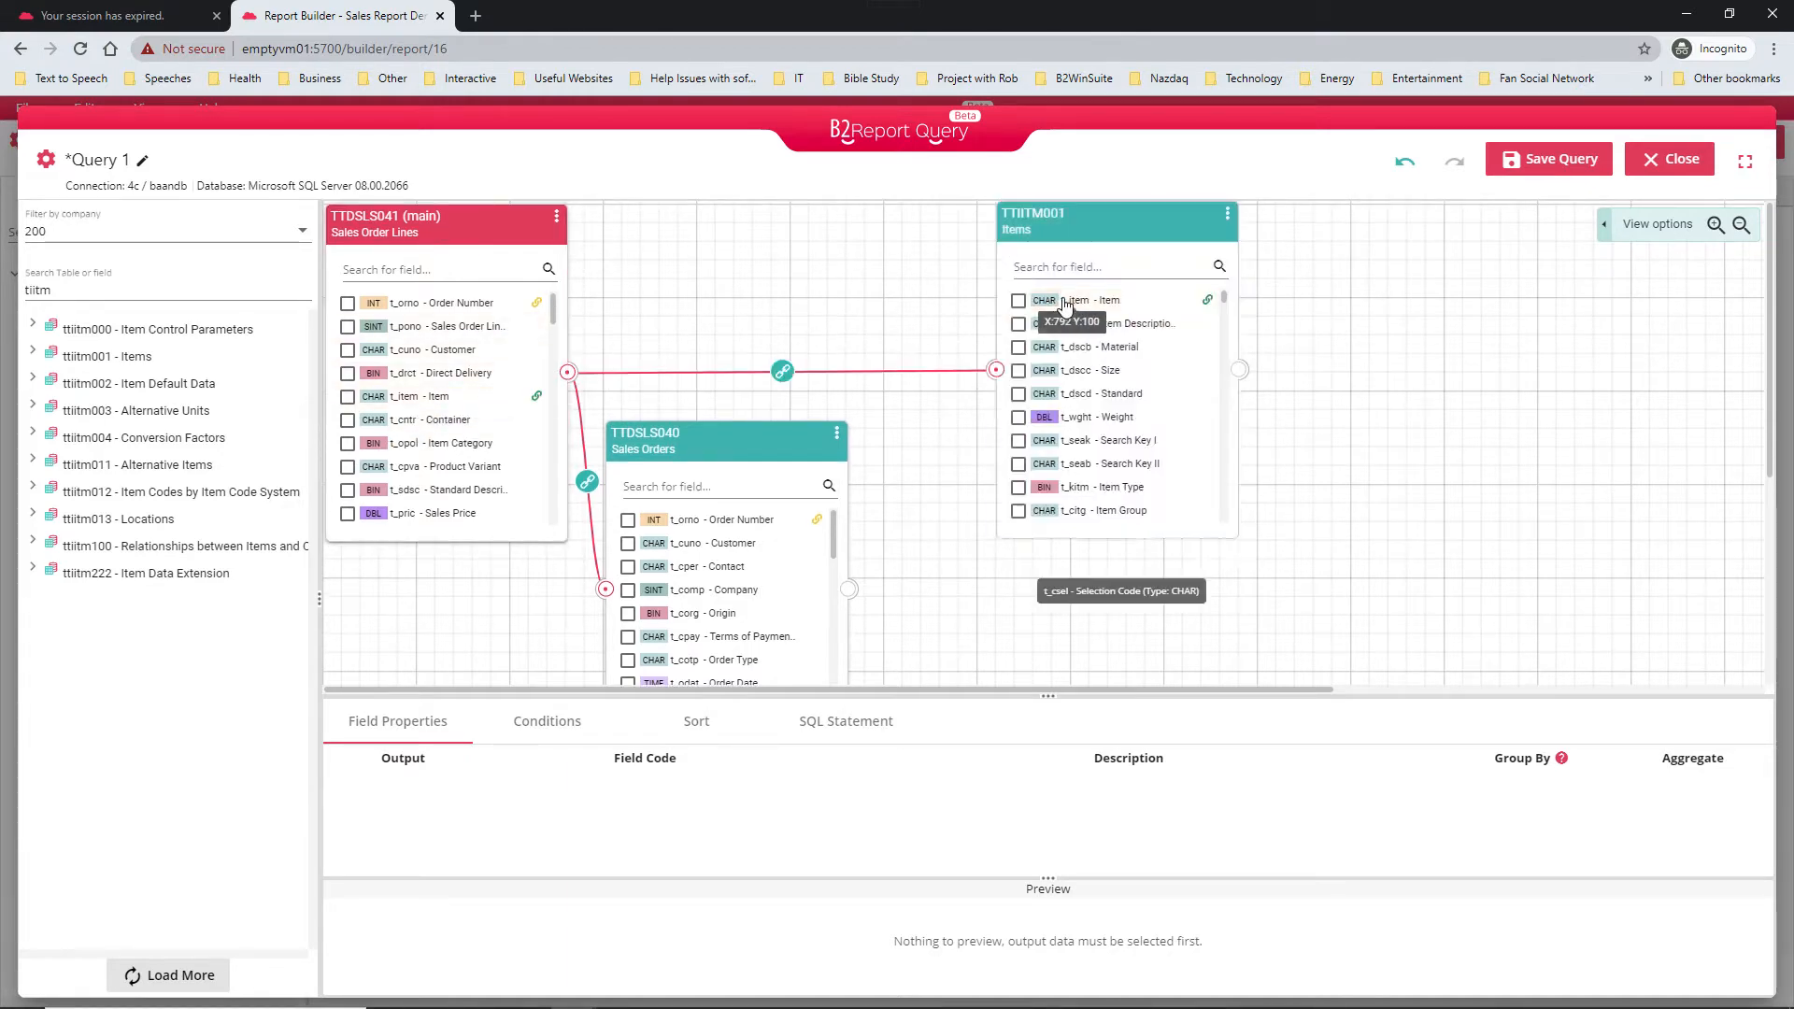
- Set the join between Sales Order Lines and Items to Full Join
{"action": "left_click", "coordinate": [783, 371]}
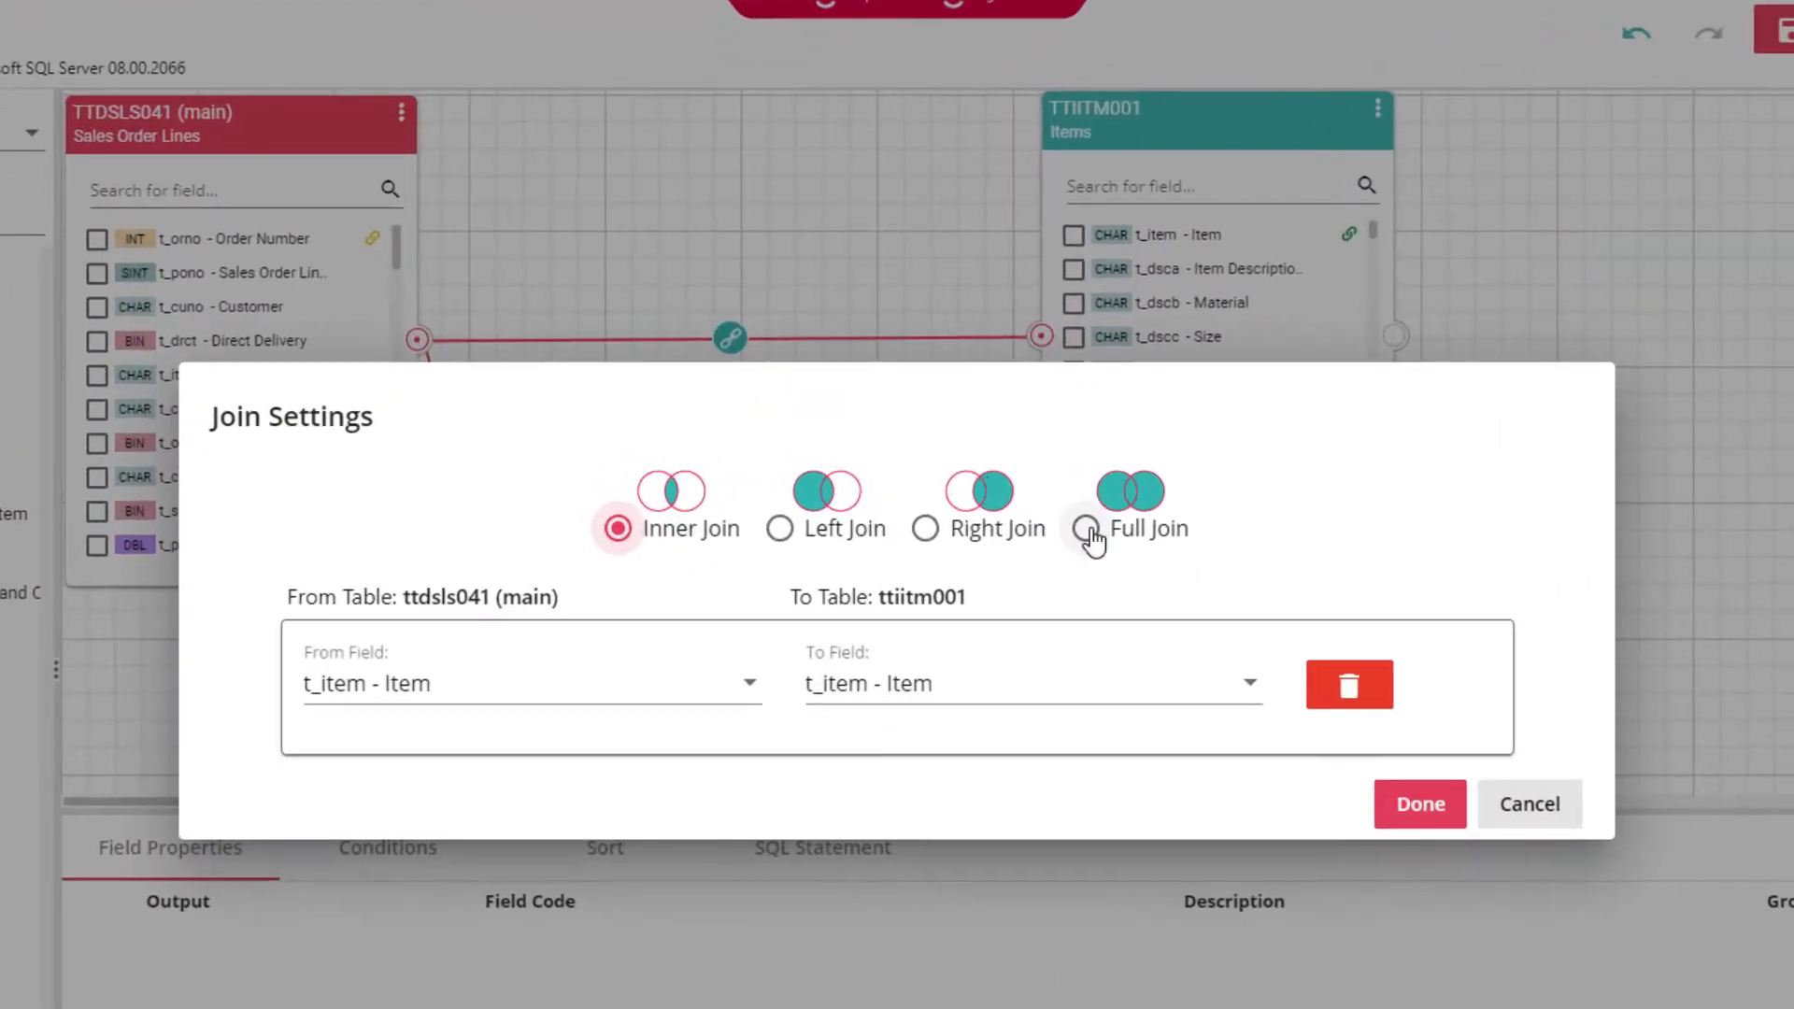
{"action": "left_click", "coordinate": [1069, 519]}
{"action": "left_click", "coordinate": [1412, 803]}
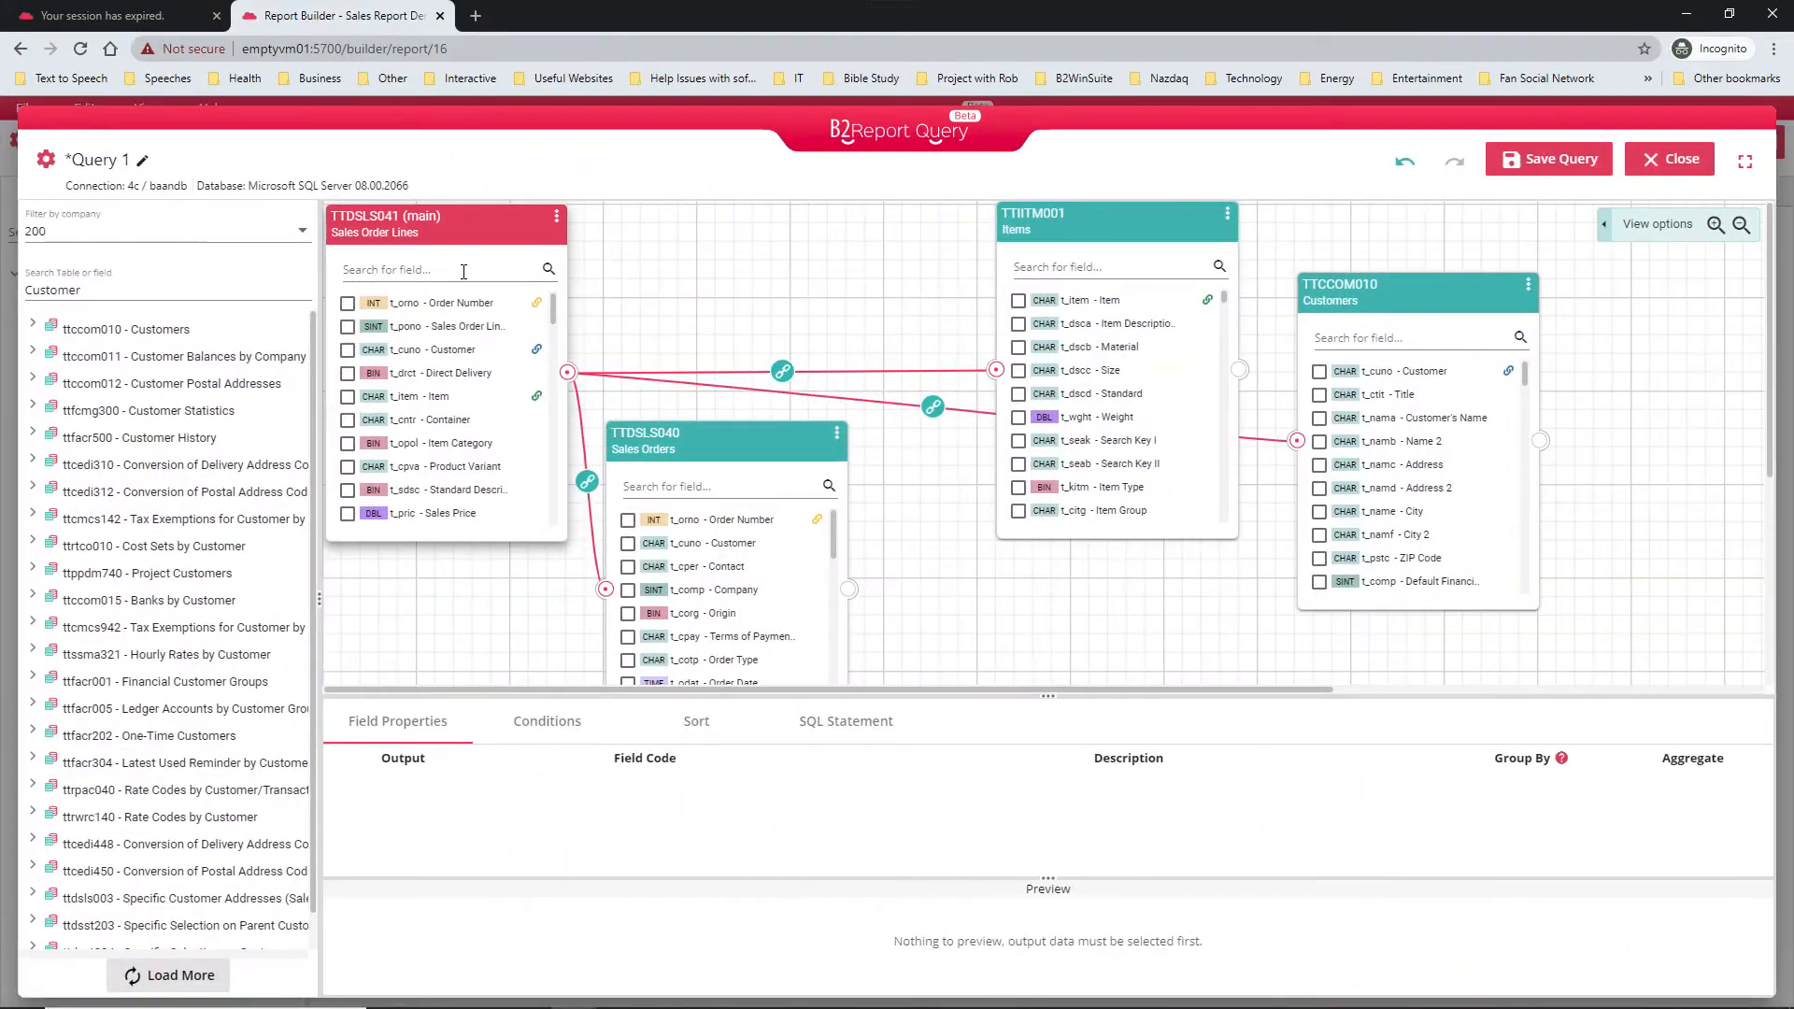
- Search the Sales Order Lines fields for "order Number" and select t_orno - Order Number for output
{"action": "left_click", "coordinate": [463, 272]}
{"action": "type", "text": "order Number"}
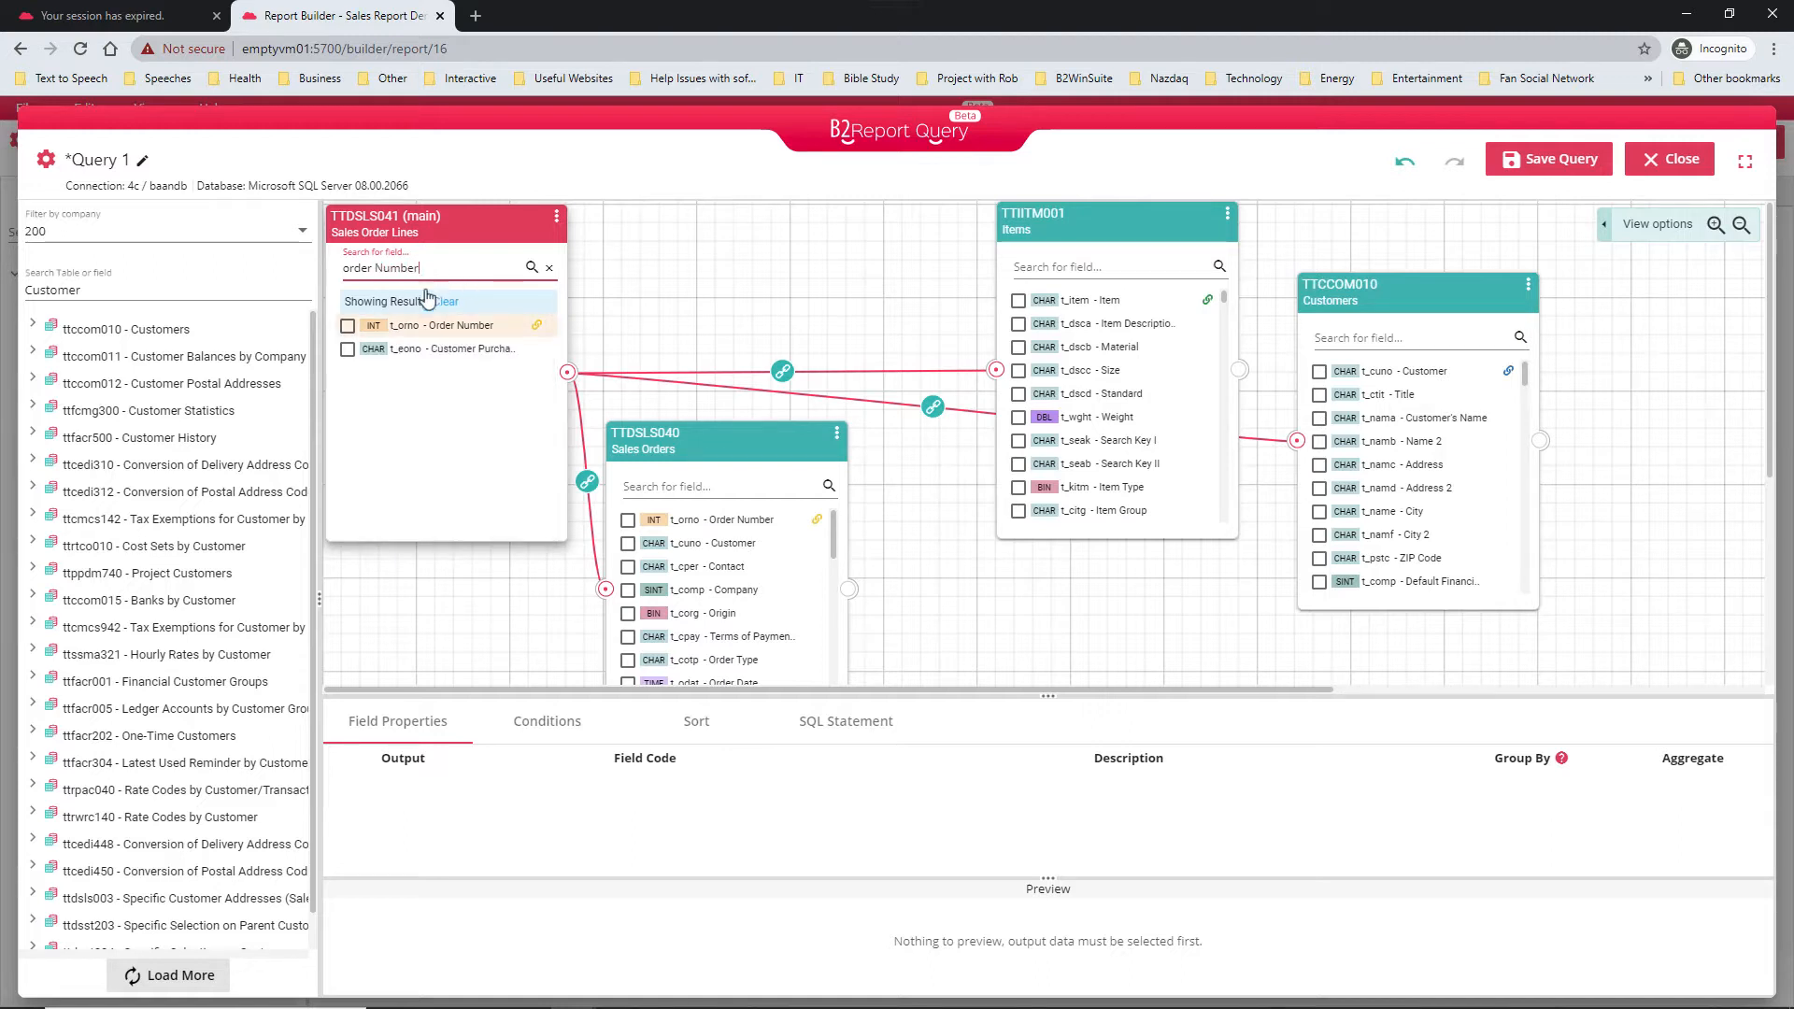
{"action": "left_click", "coordinate": [347, 326]}
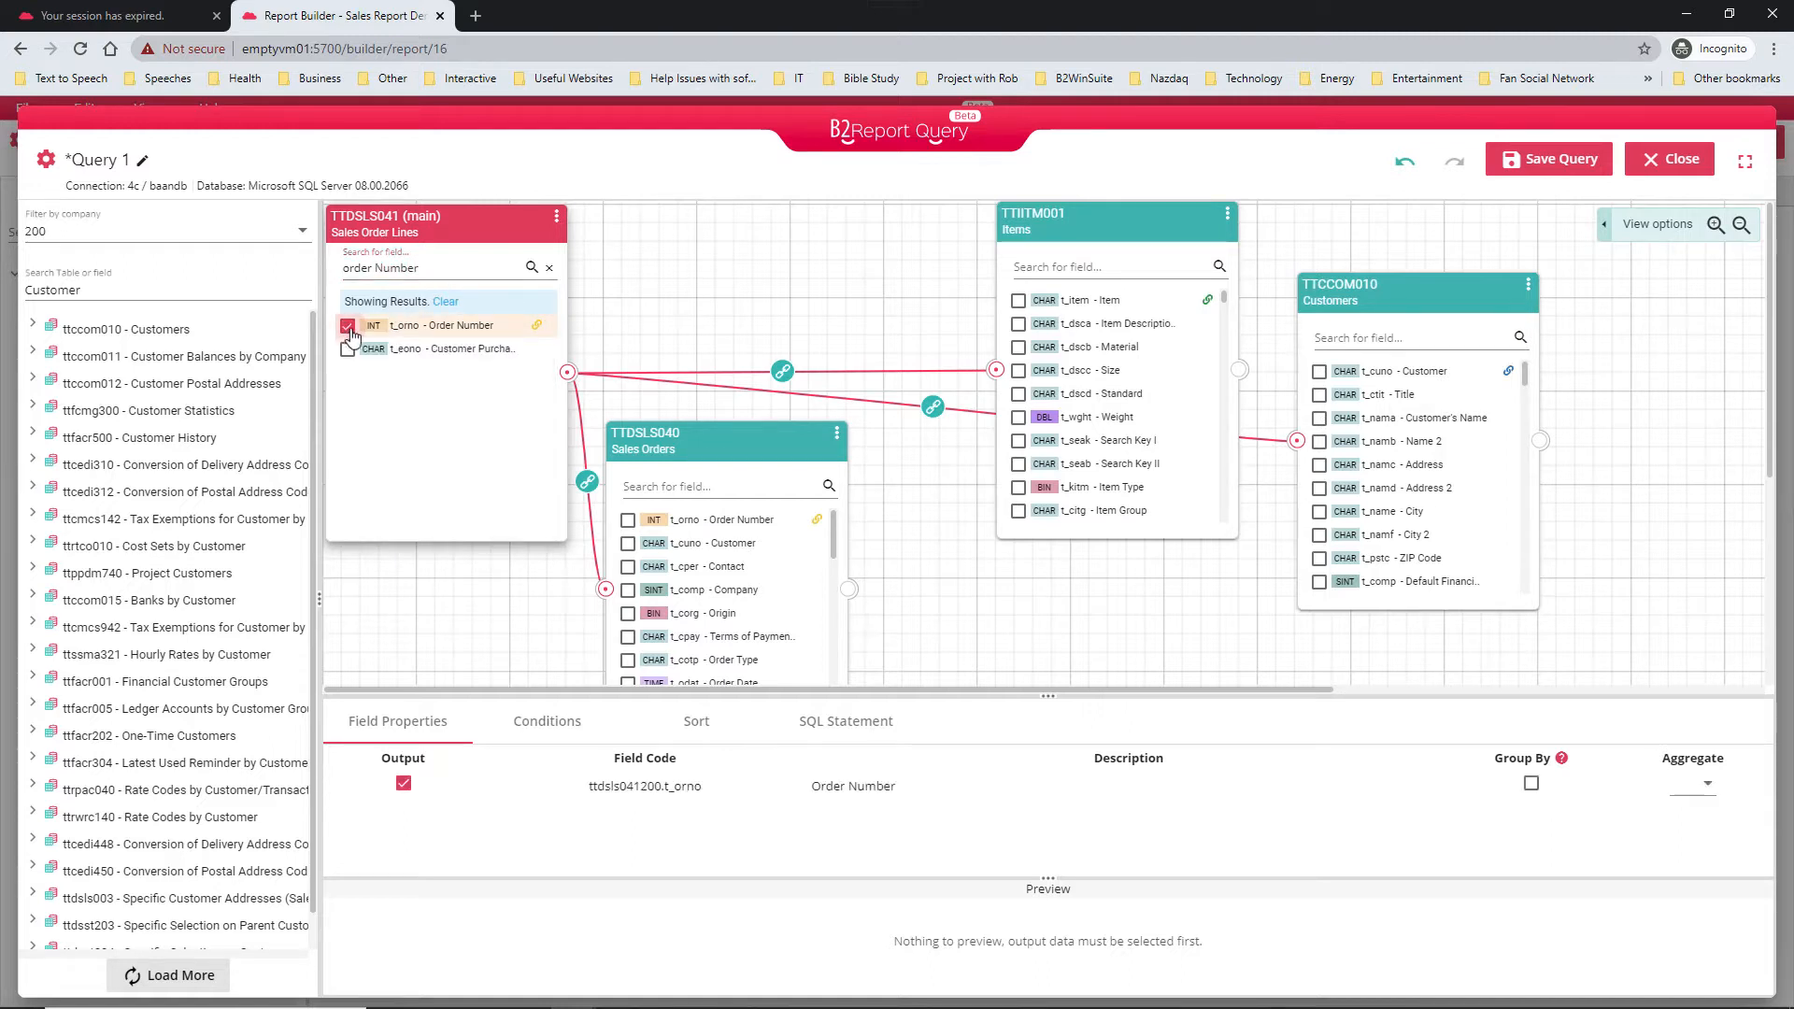
- Search the Sales Orders fields for "CC" and select t_ccur - Currency for output
{"action": "left_click", "coordinate": [652, 487]}
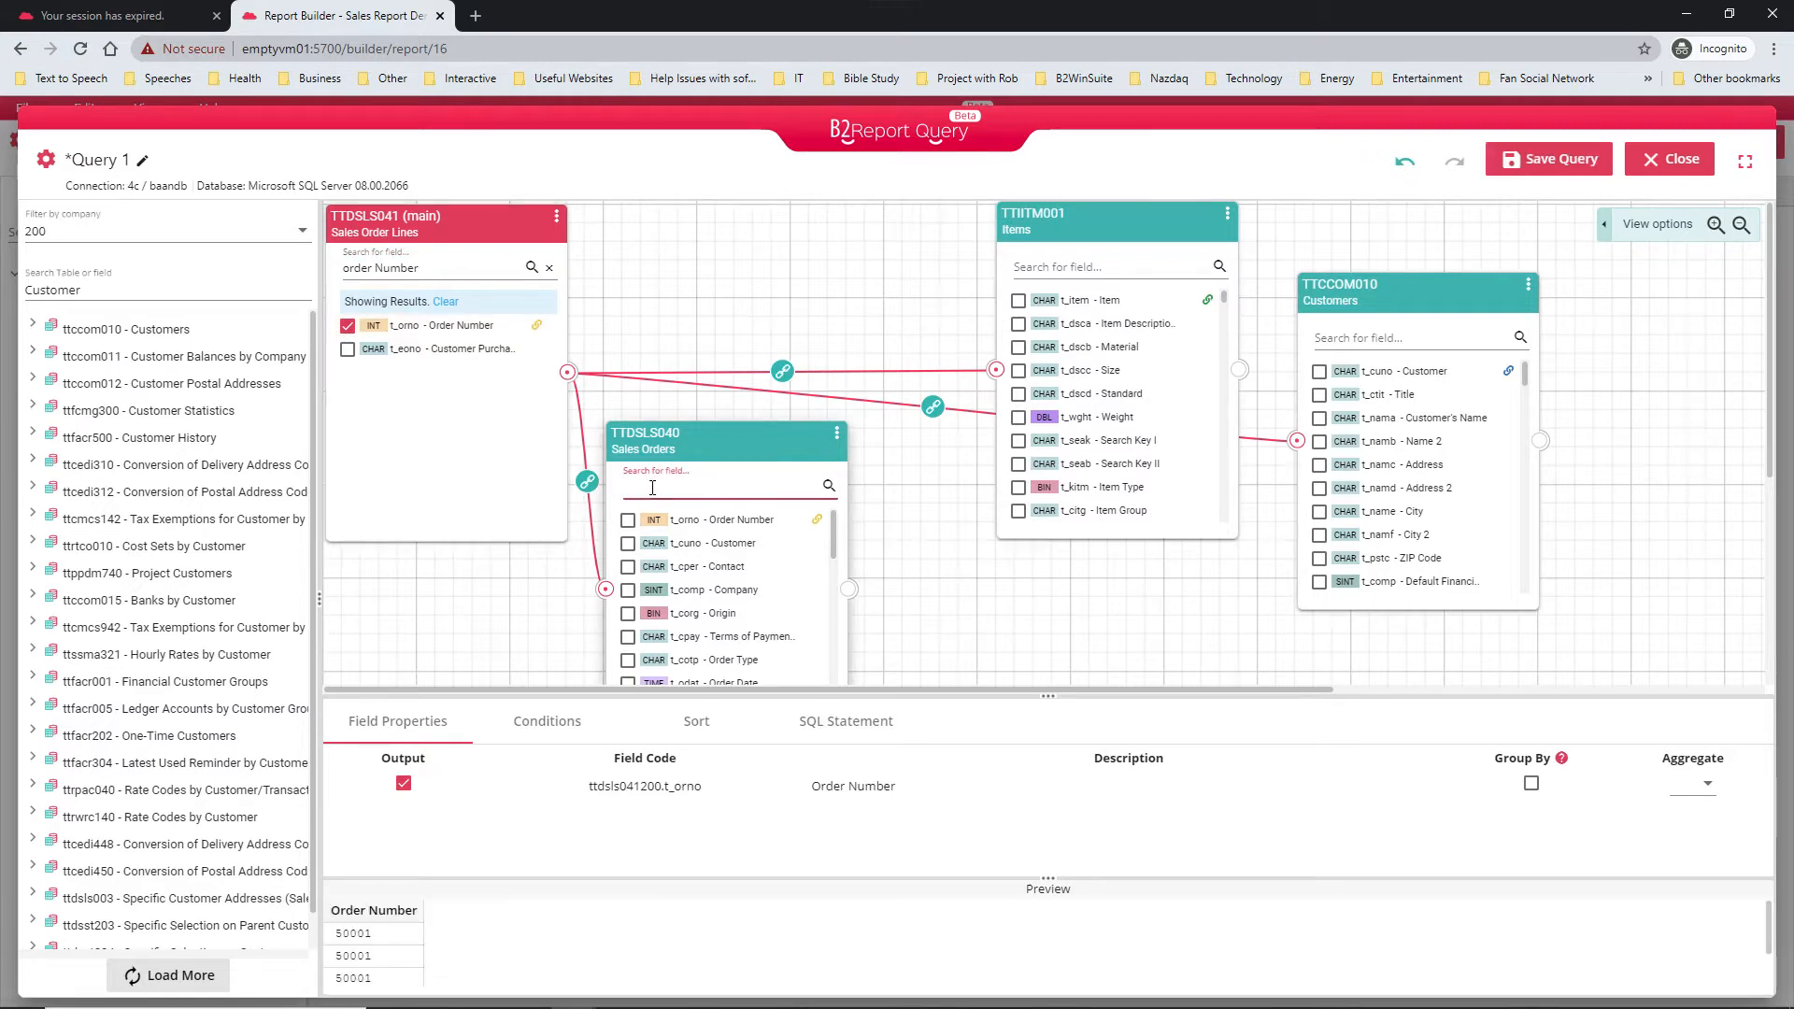
{"action": "type", "text": "cc"}
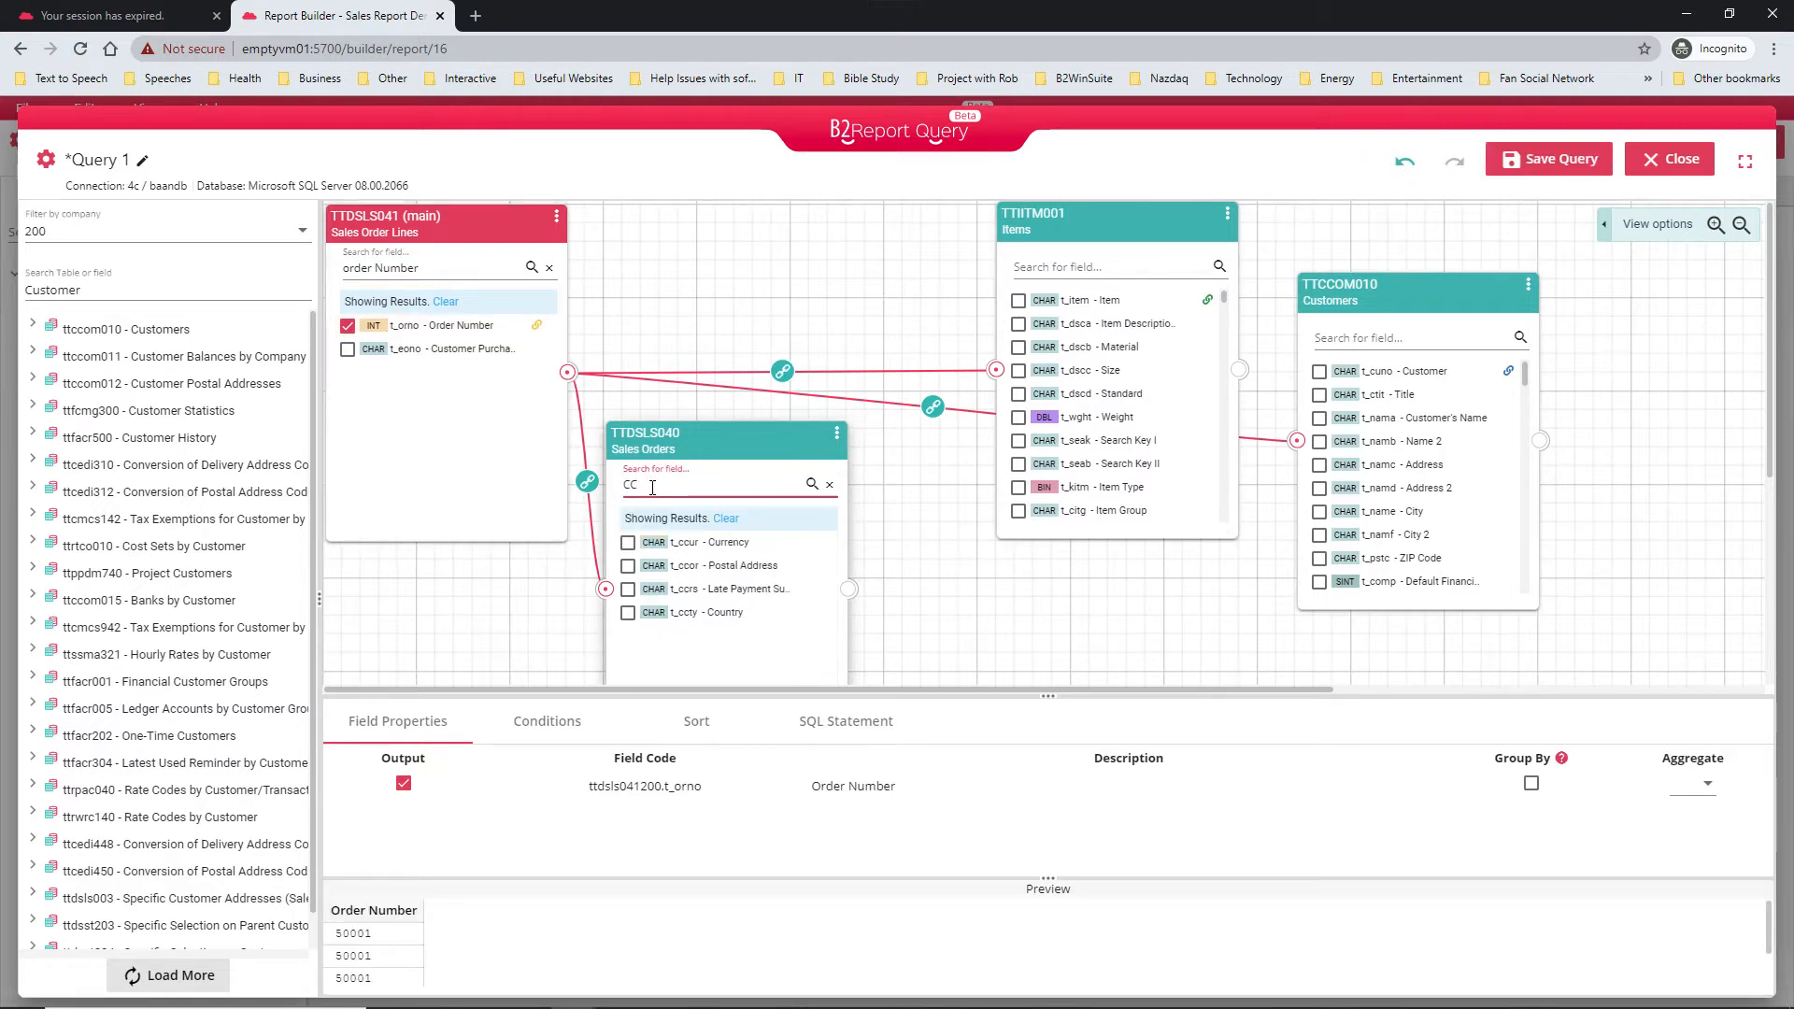
{"action": "left_click", "coordinate": [628, 544]}
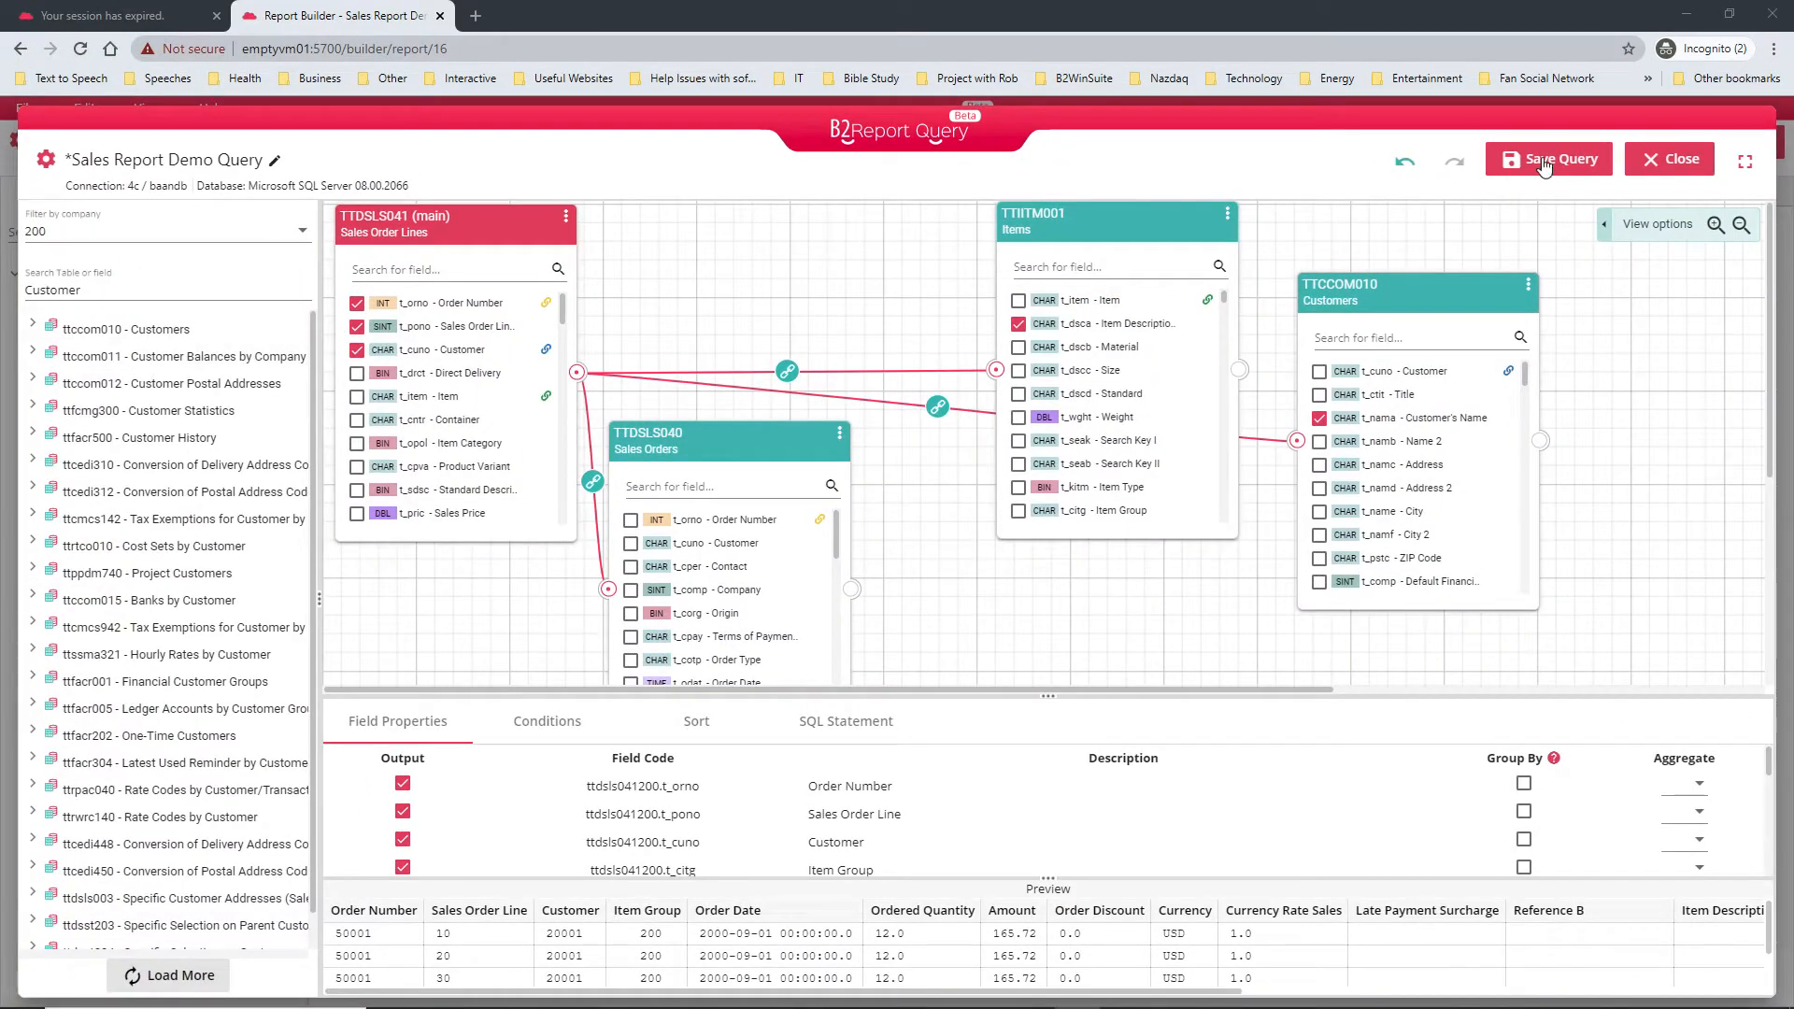
- Save the query and order the new design's columns so that Customer's Name comes directly after Customer
{"action": "left_click", "coordinate": [1544, 163]}
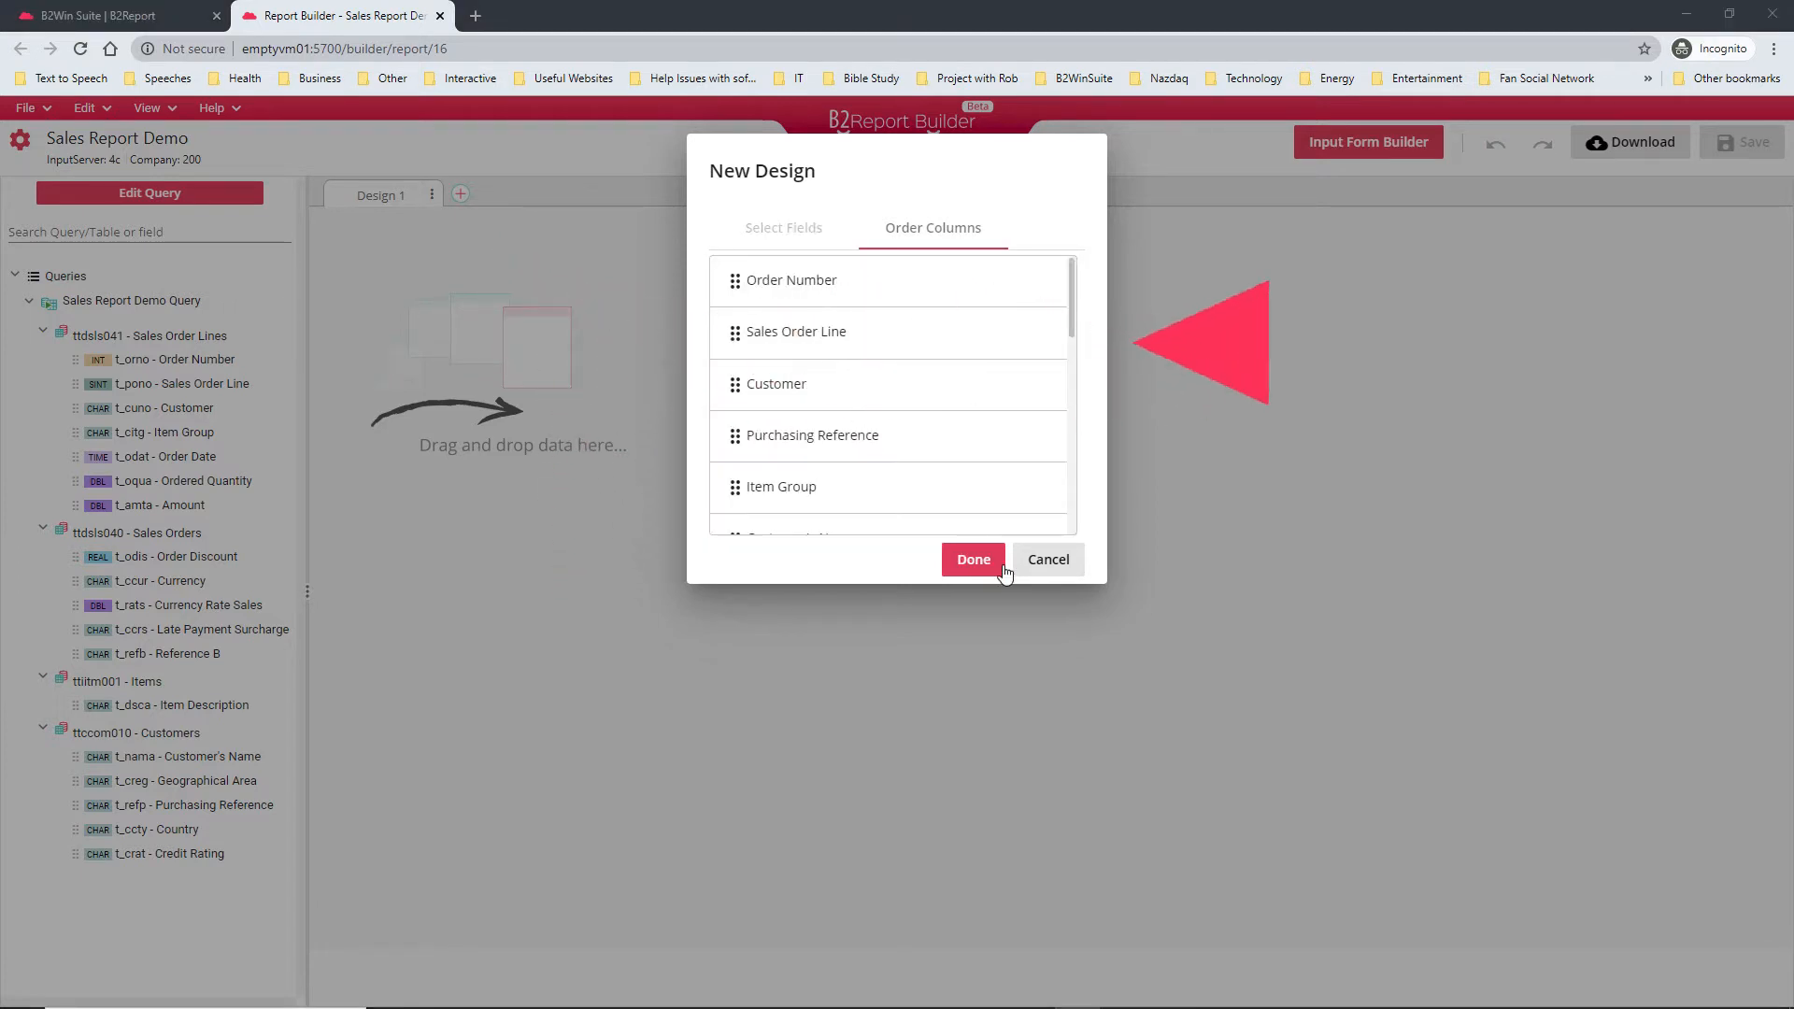
{"action": "left_click_drag", "start_coordinate": [1068, 310], "coordinate": [1075, 345]}
{"action": "left_click_drag", "start_coordinate": [911, 427], "coordinate": [913, 305]}
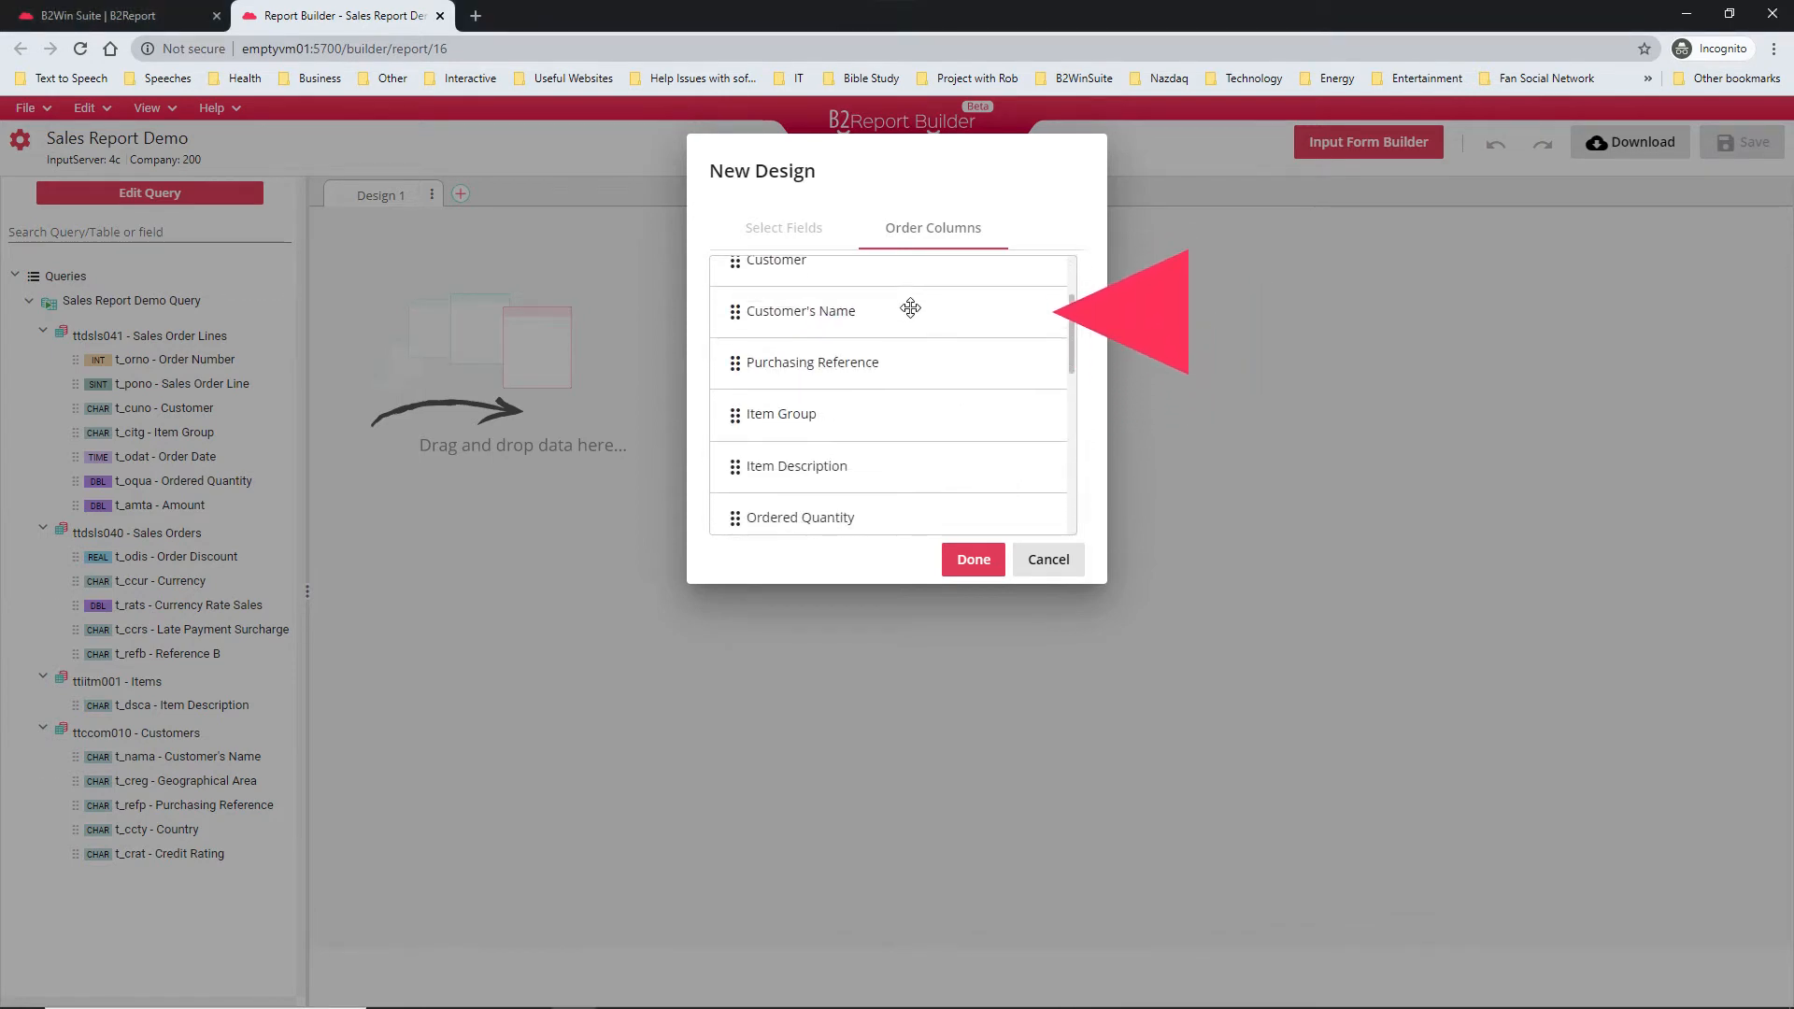
{"action": "left_click", "coordinate": [974, 563]}
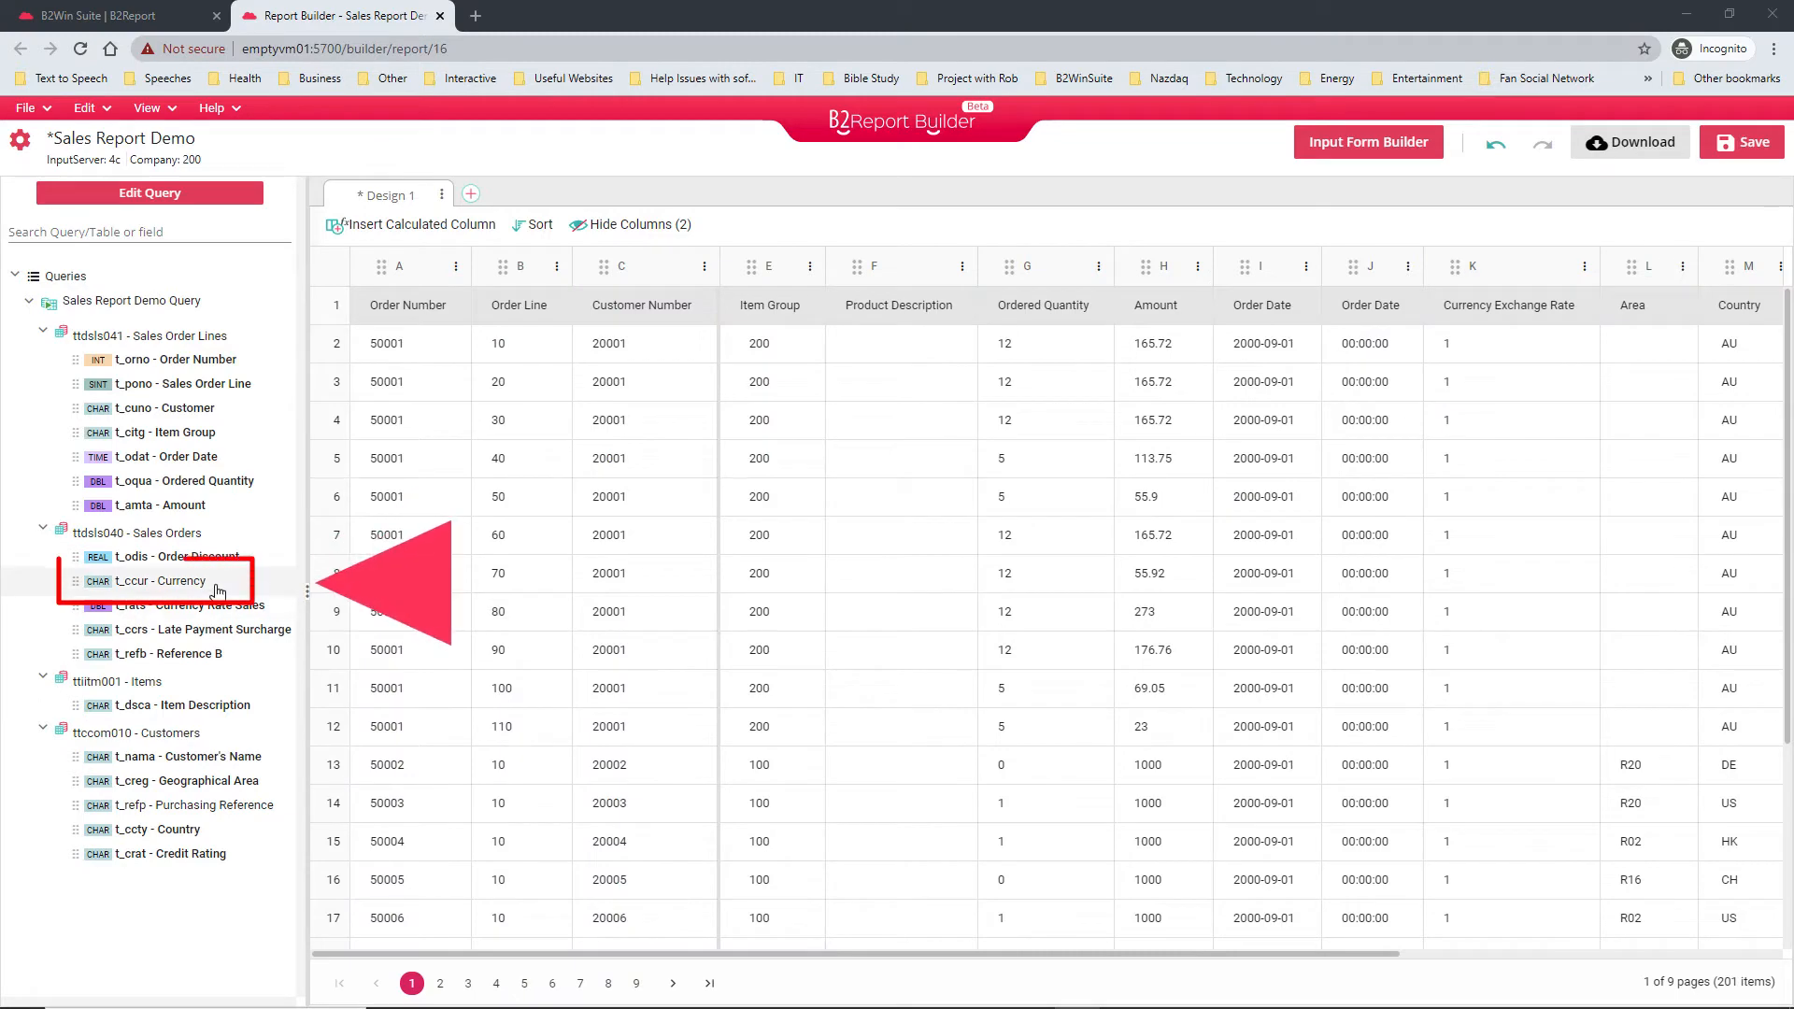
- Insert the t_ccur - Currency field as a column before Currency Exchange Rate and remove the Order Date column that holds the times
{"action": "left_click_drag", "start_coordinate": [218, 591], "coordinate": [1382, 353]}
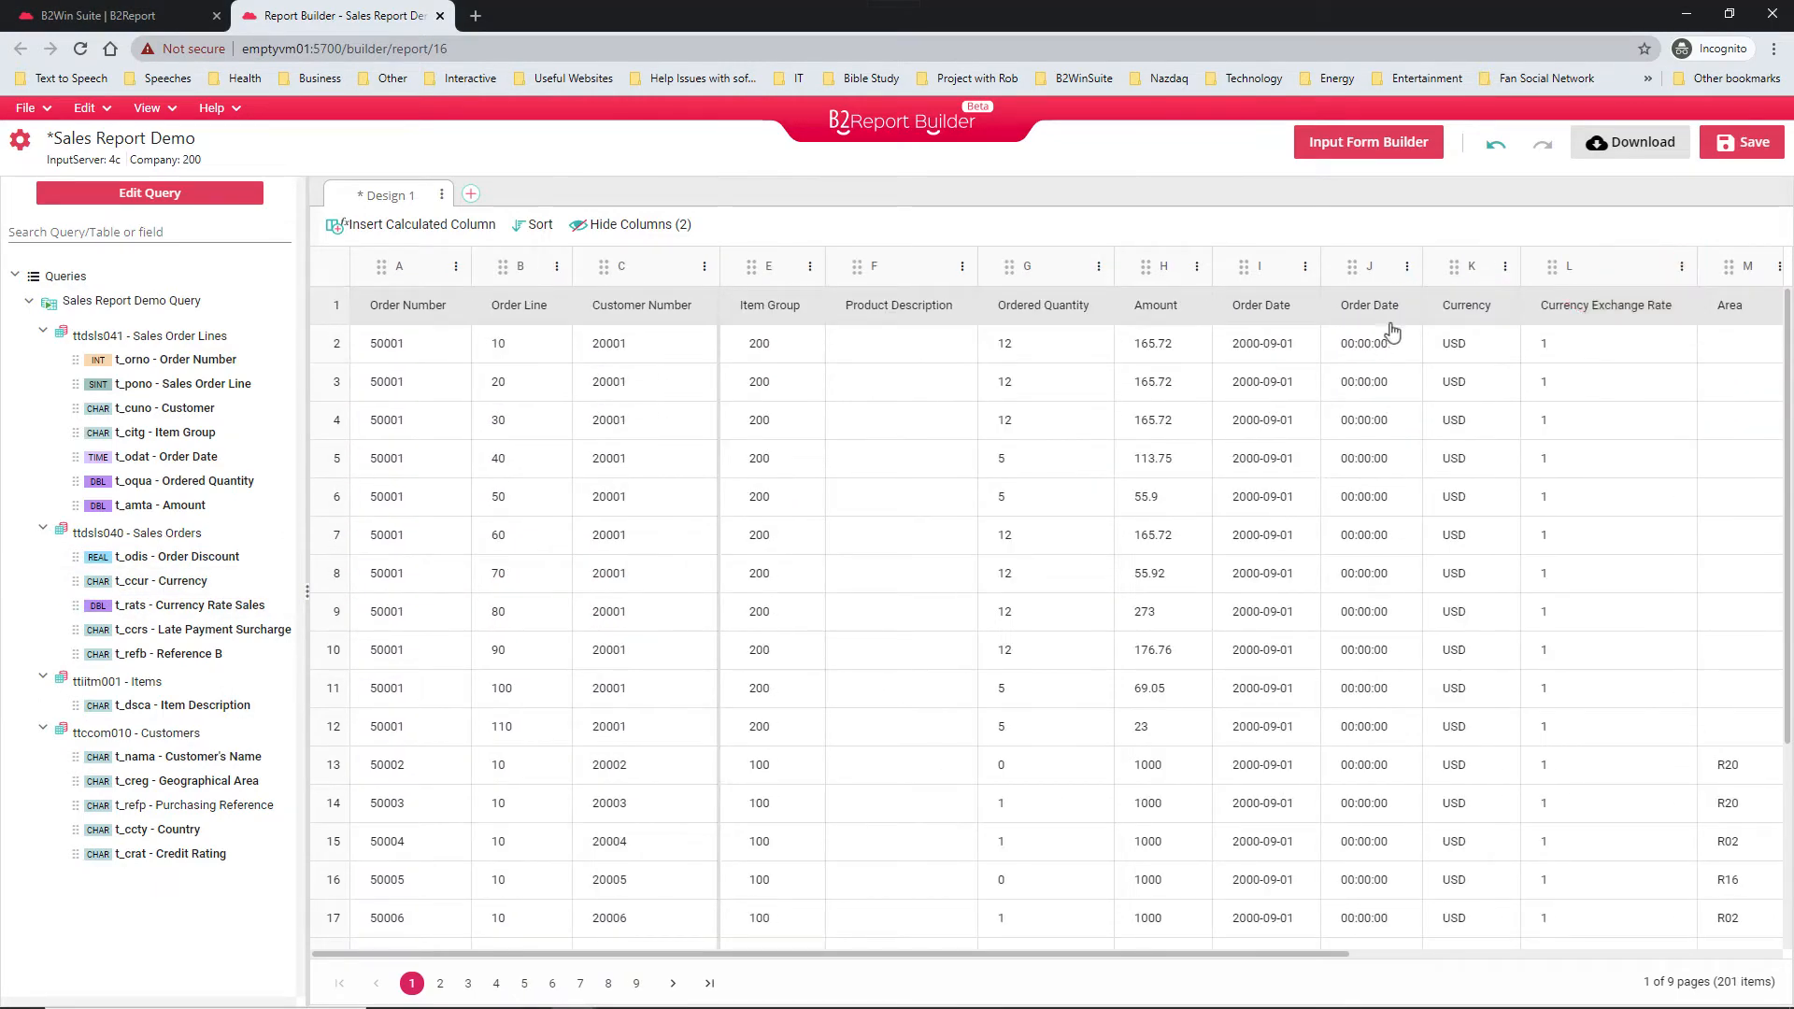
{"action": "left_click", "coordinate": [1407, 266]}
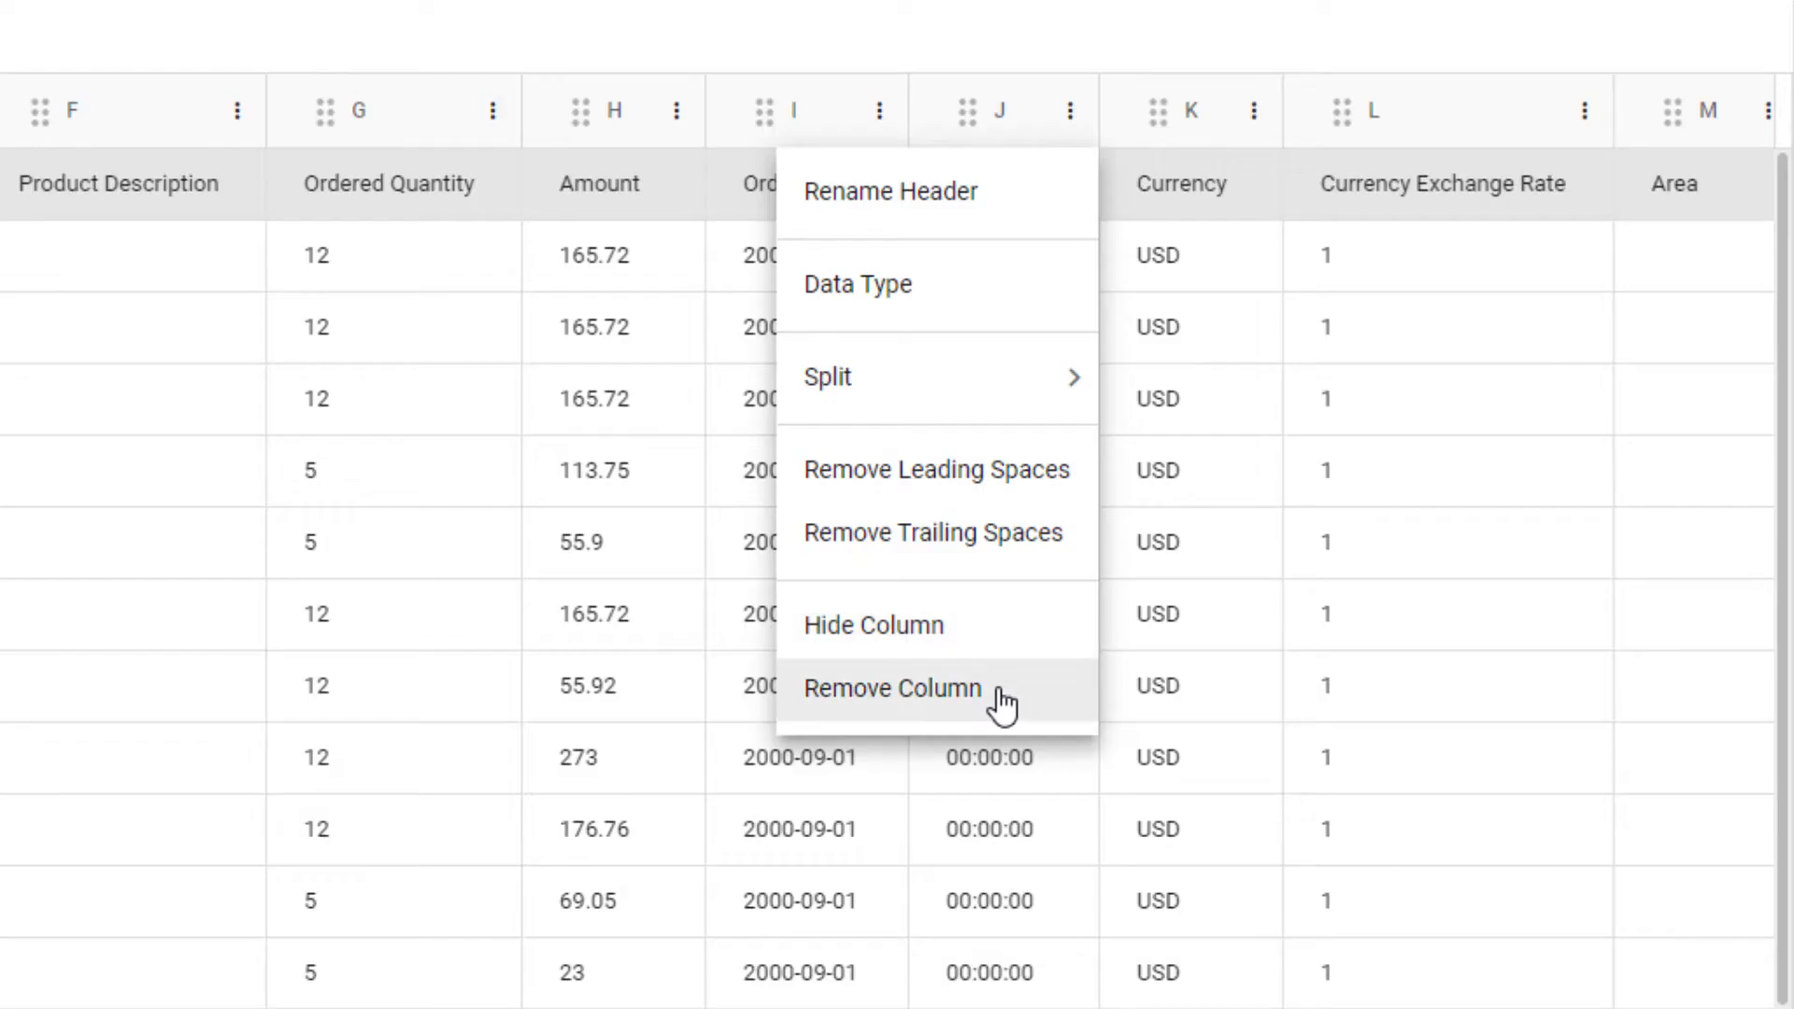
{"action": "left_click", "coordinate": [1002, 701]}
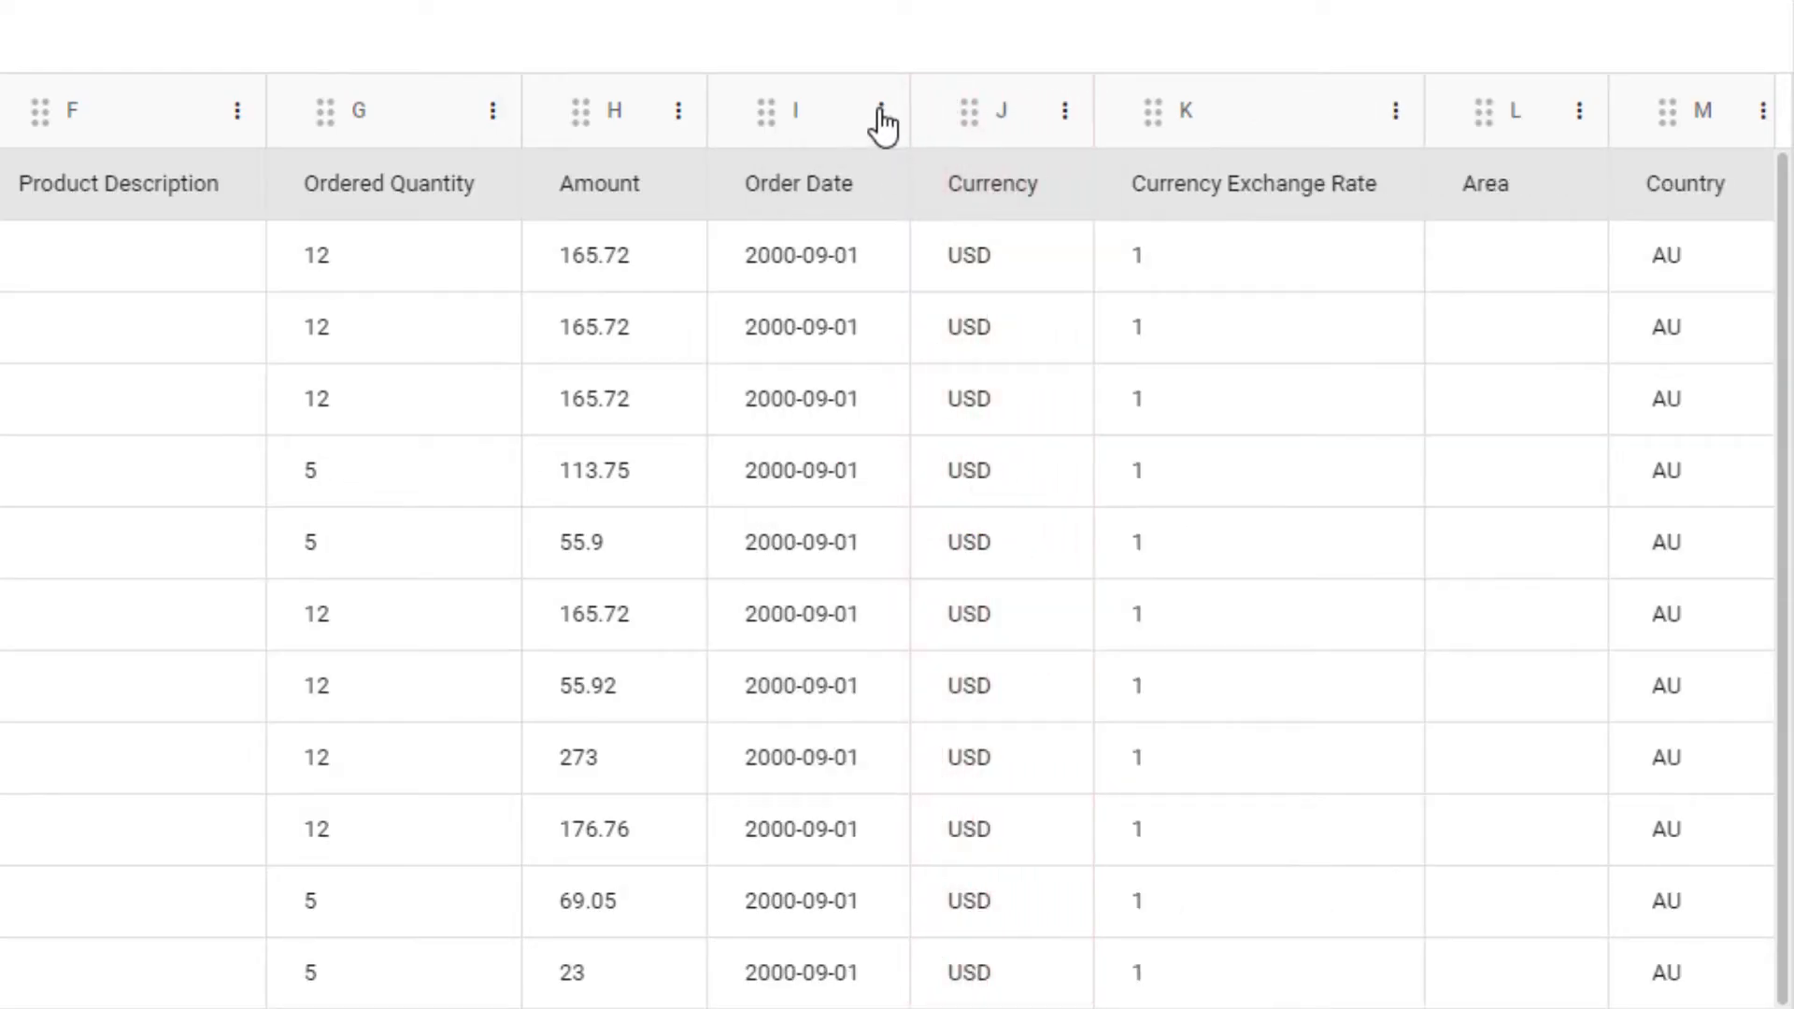
- Split the Order Date column by position with cut at the second hyphen, separating the day from the year and month
{"action": "left_click", "coordinate": [880, 110]}
{"action": "mouse_move", "coordinate": [878, 377]}
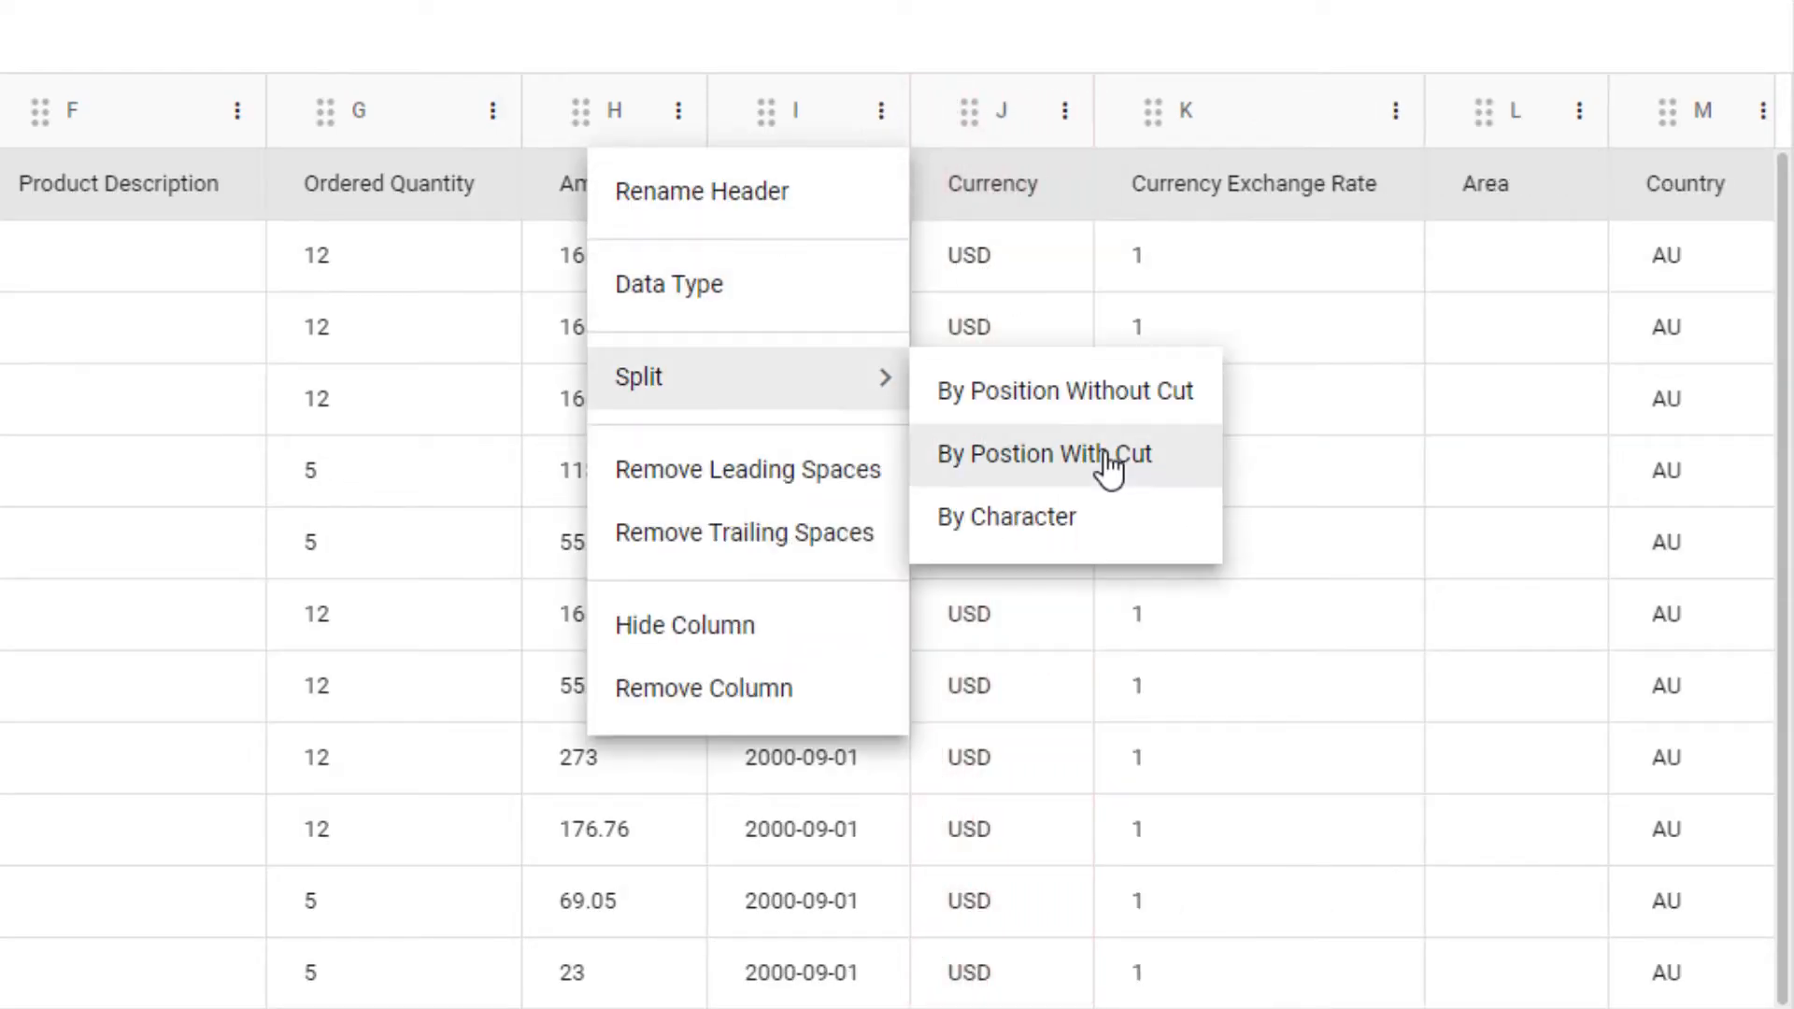
{"action": "left_click", "coordinate": [1107, 458]}
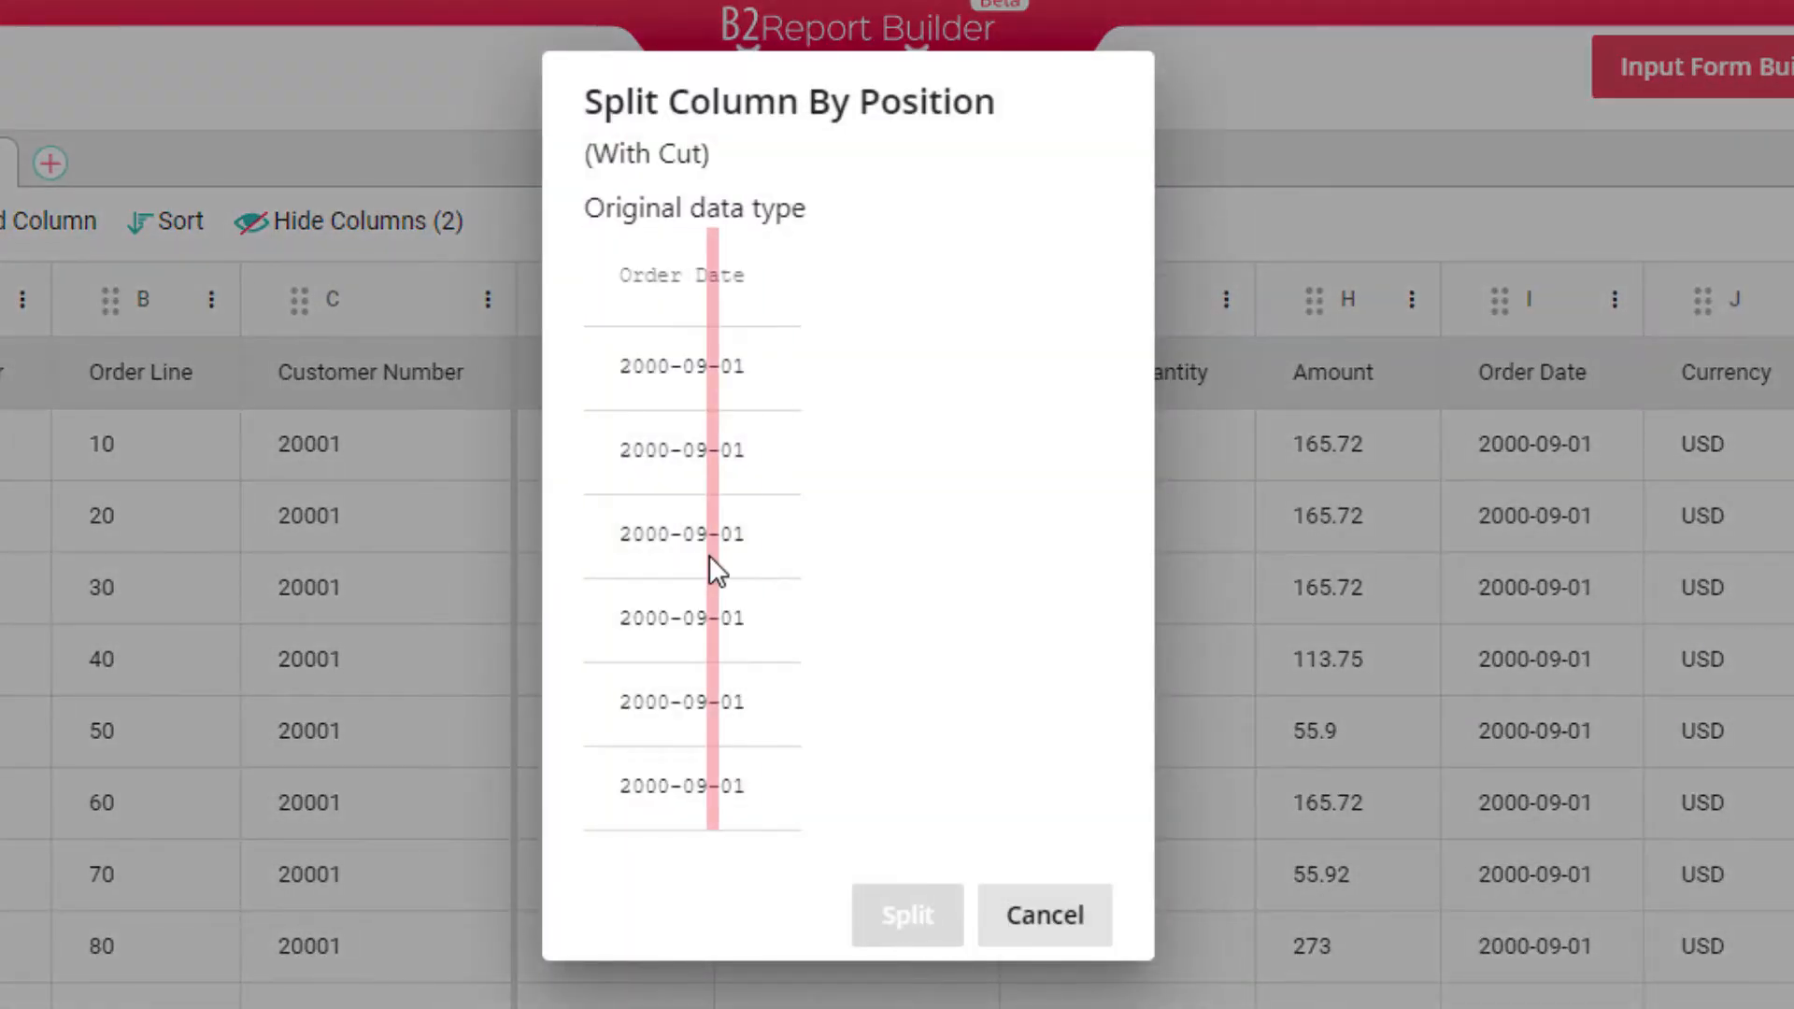
{"action": "left_click", "coordinate": [709, 555]}
{"action": "left_click", "coordinate": [901, 915]}
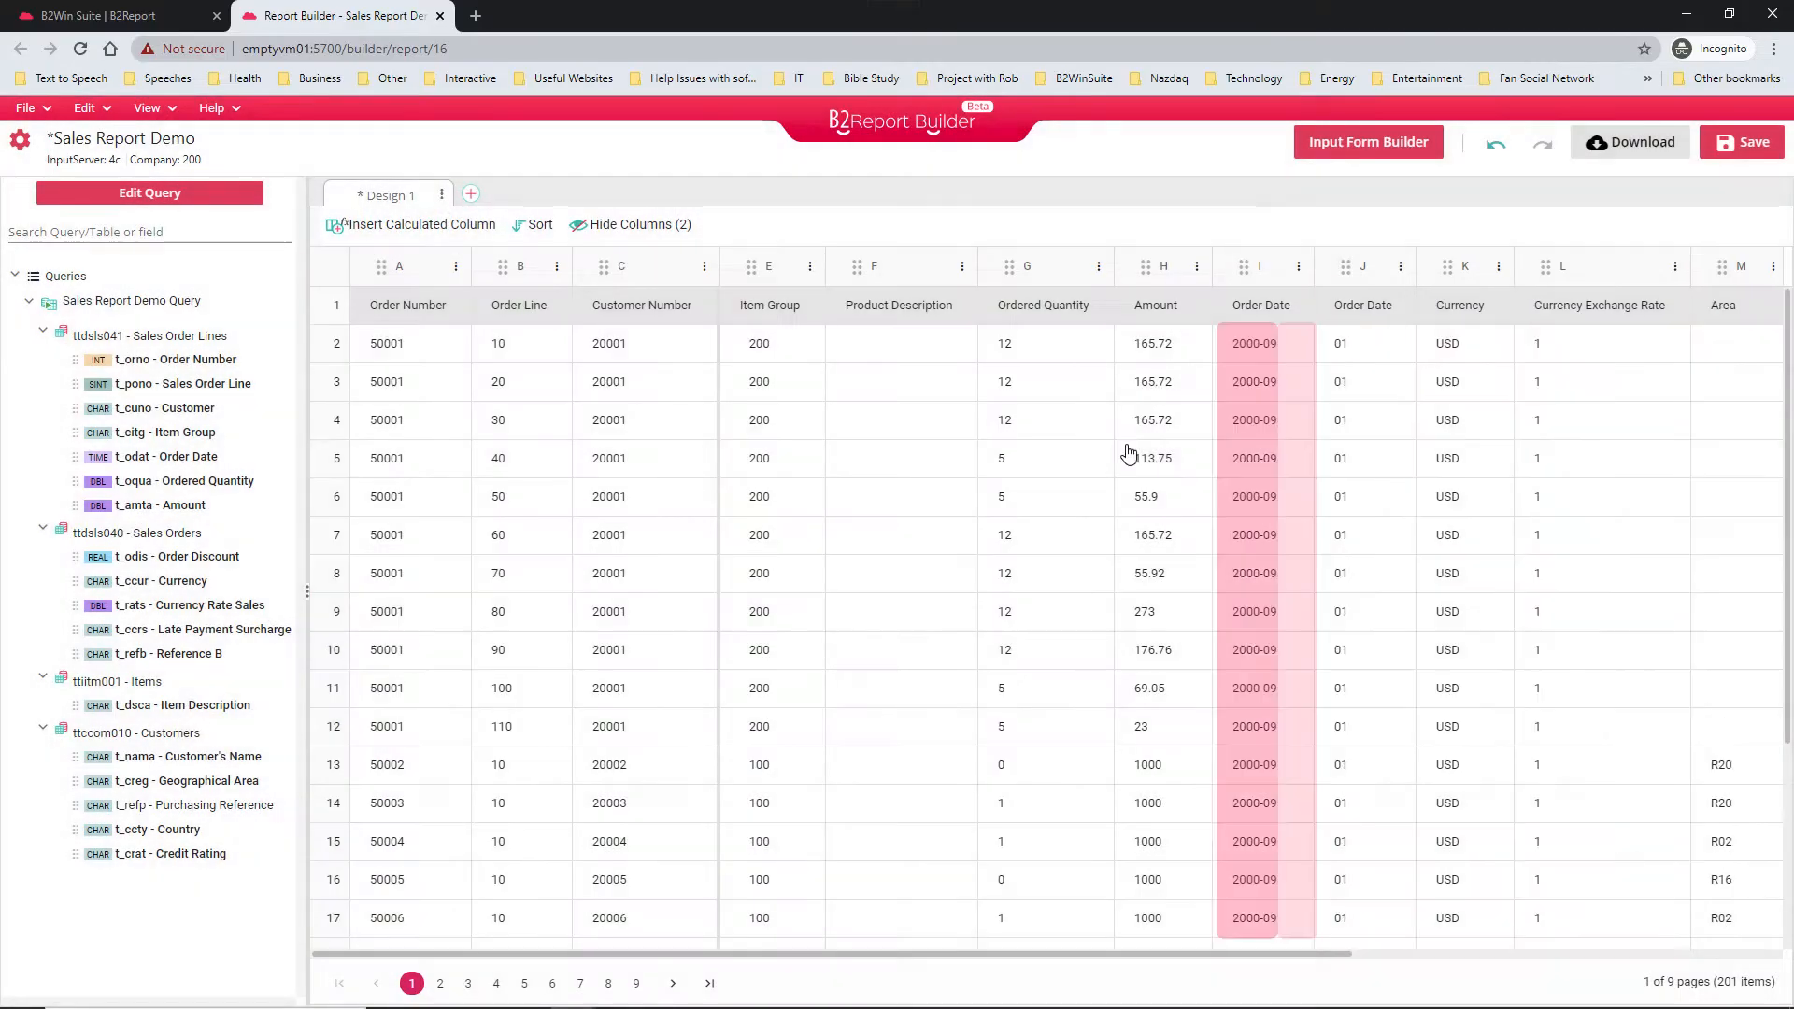
- Rename the header of the split-off day column to Order Day and move it directly after Amount
{"action": "left_click", "coordinate": [1402, 268]}
{"action": "left_click", "coordinate": [1375, 308]}
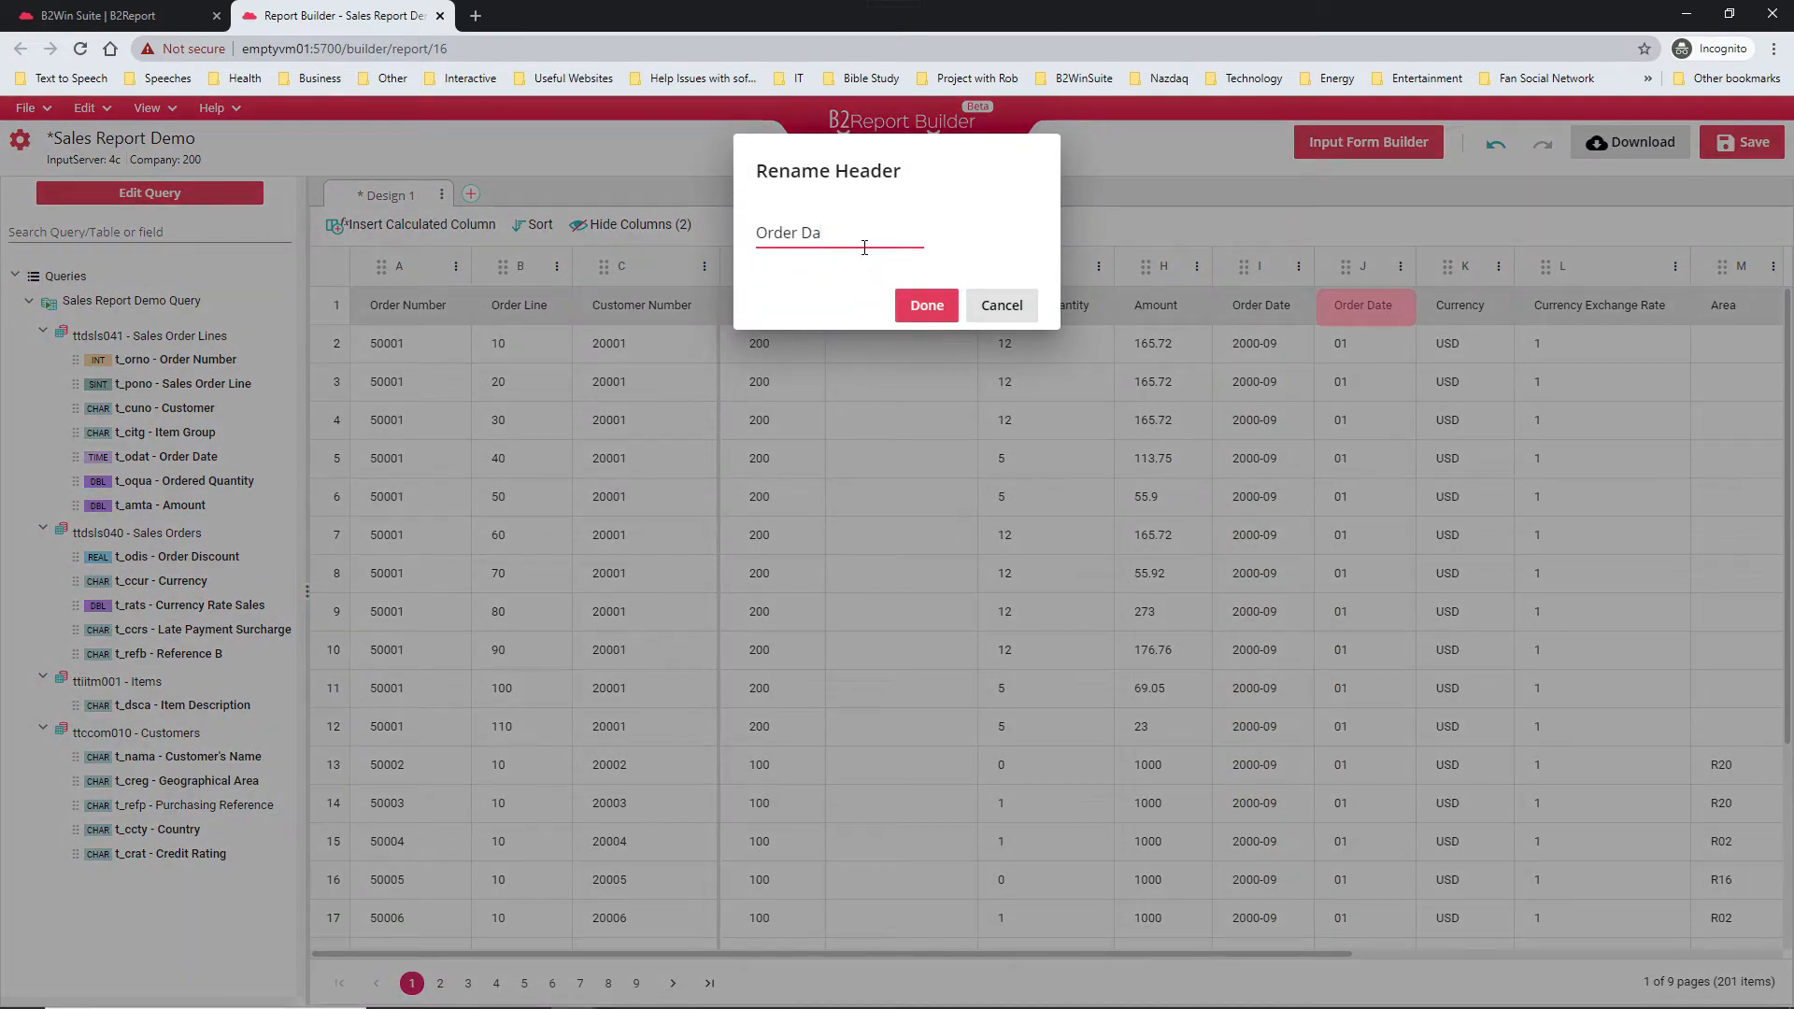
{"action": "left_click", "coordinate": [928, 306]}
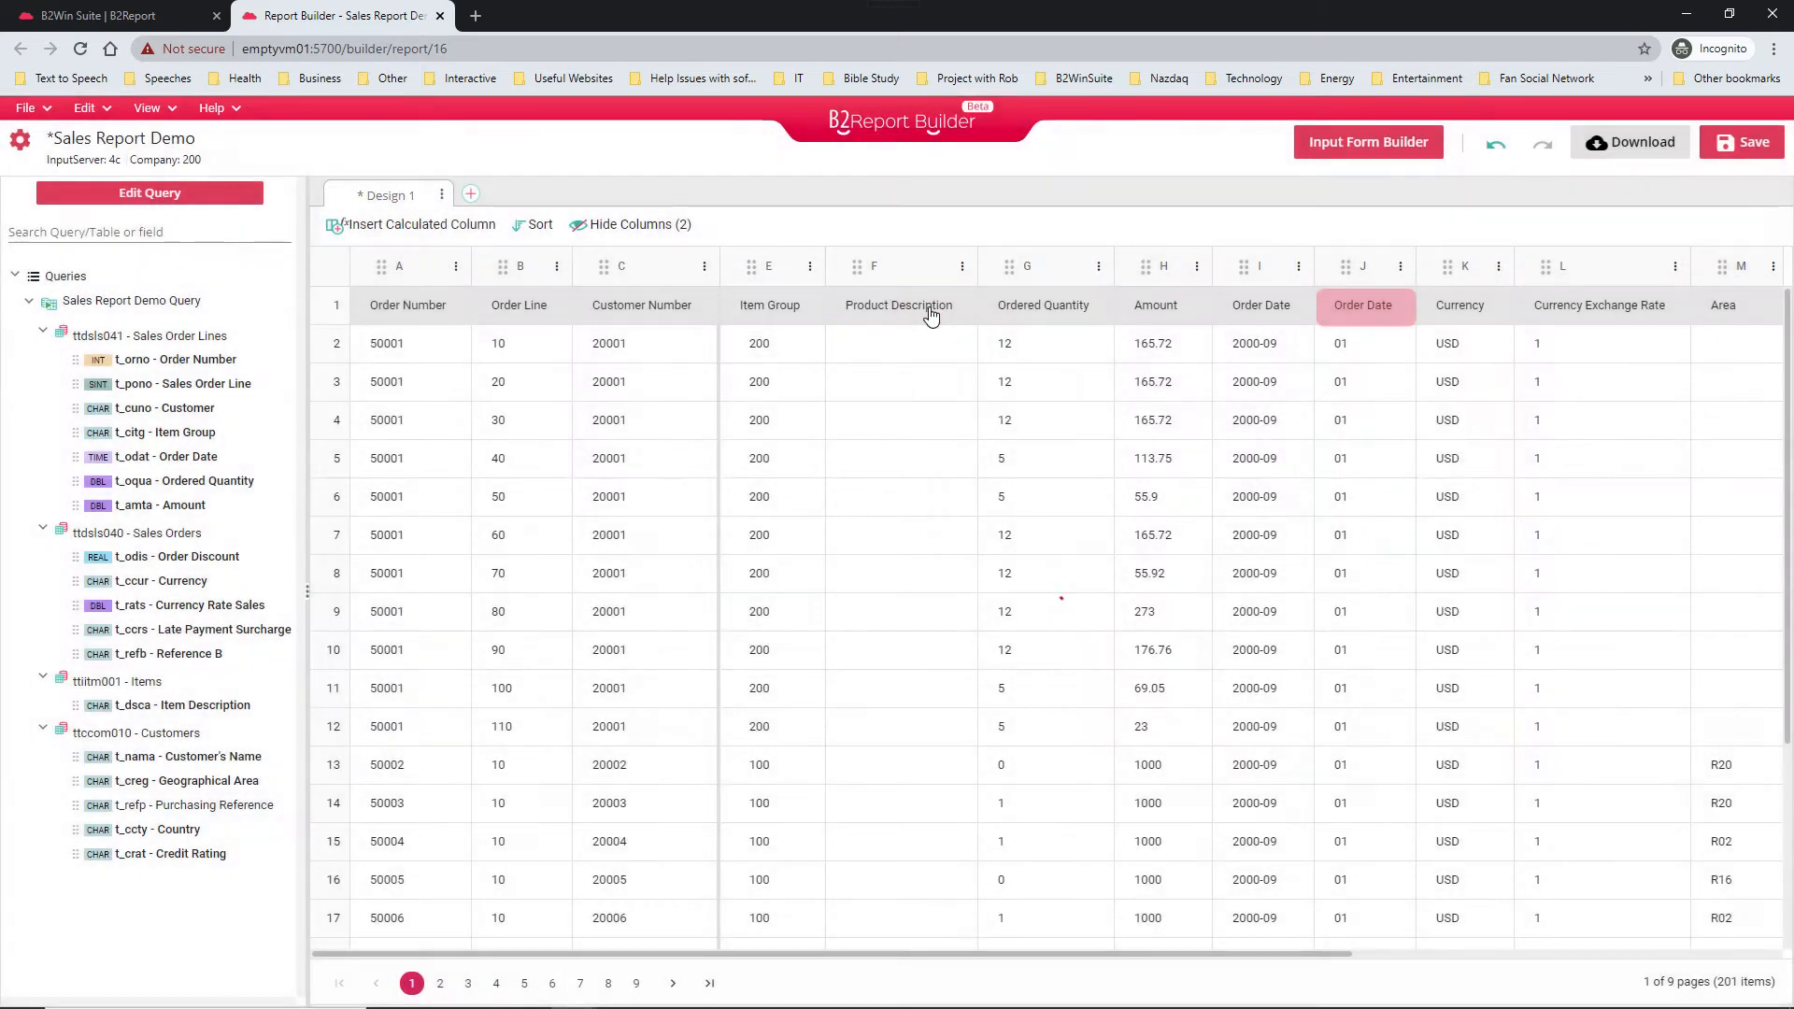
{"action": "left_click_drag", "start_coordinate": [1346, 267], "coordinate": [1397, 272]}
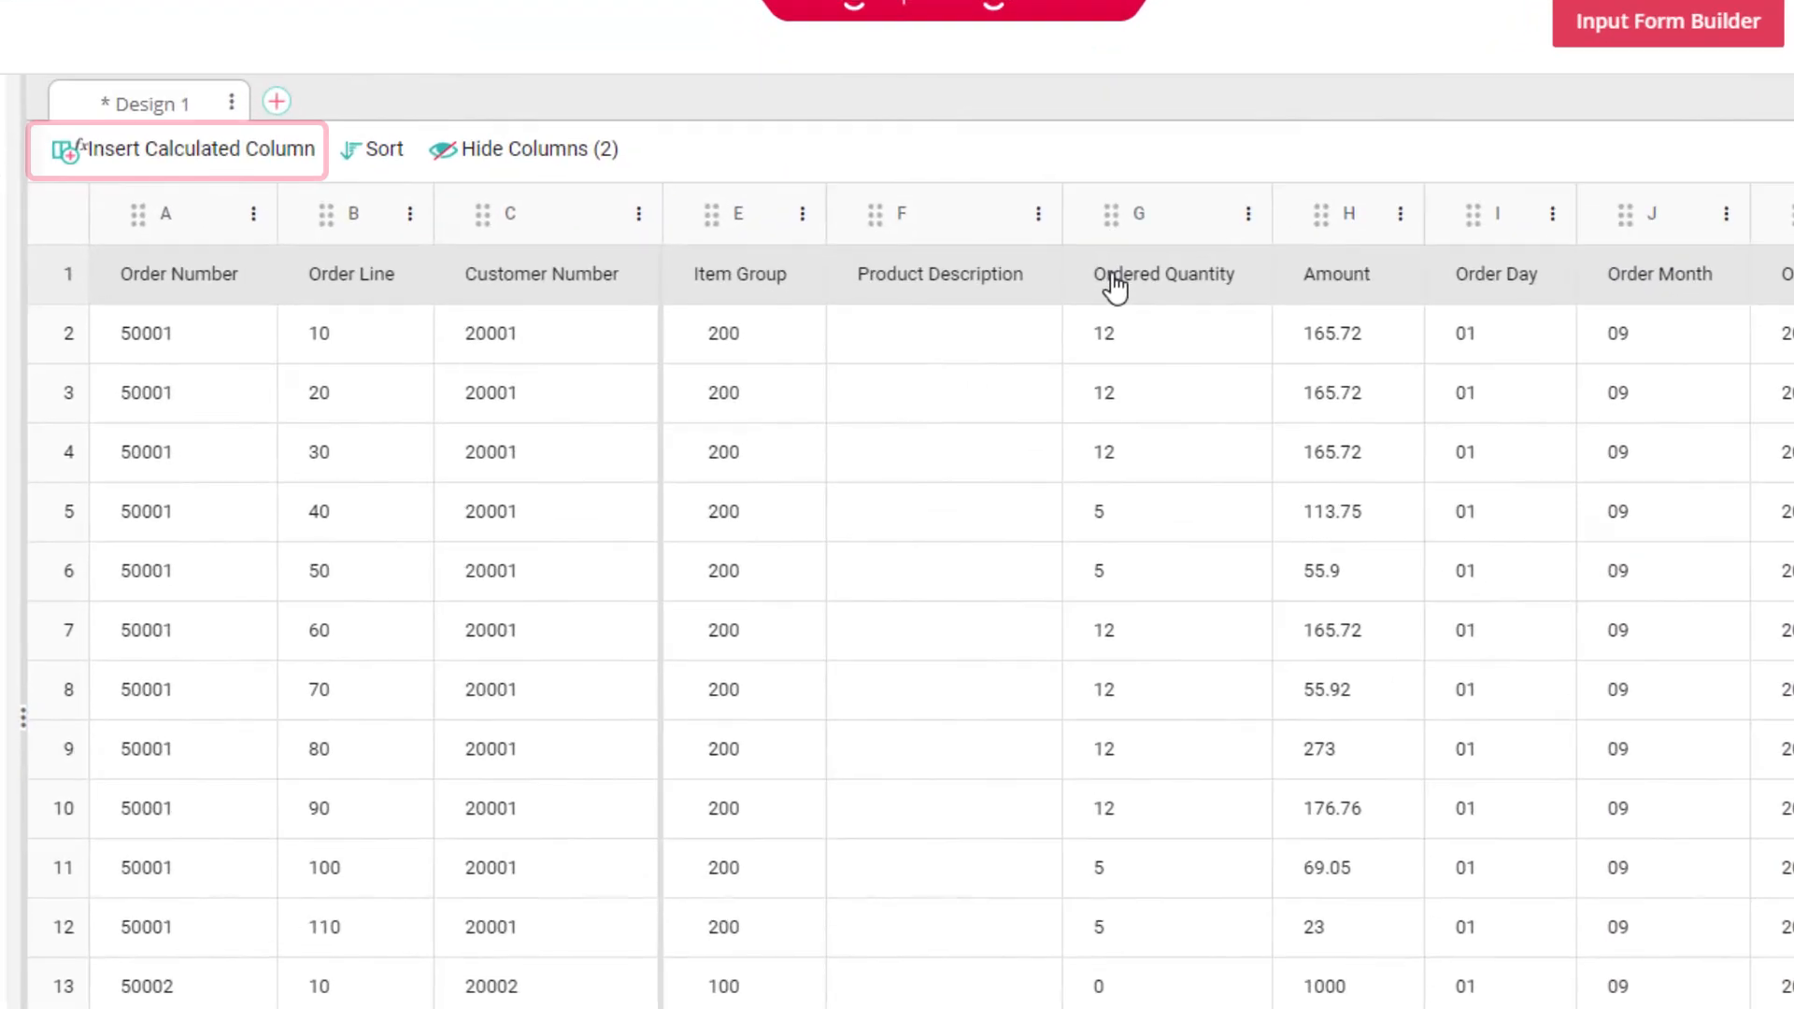
- Insert a calculated column named Sales Amount USD with the formula H*M, multiplying Amount by Currency Exchange Rate
{"action": "left_click", "coordinate": [268, 171]}
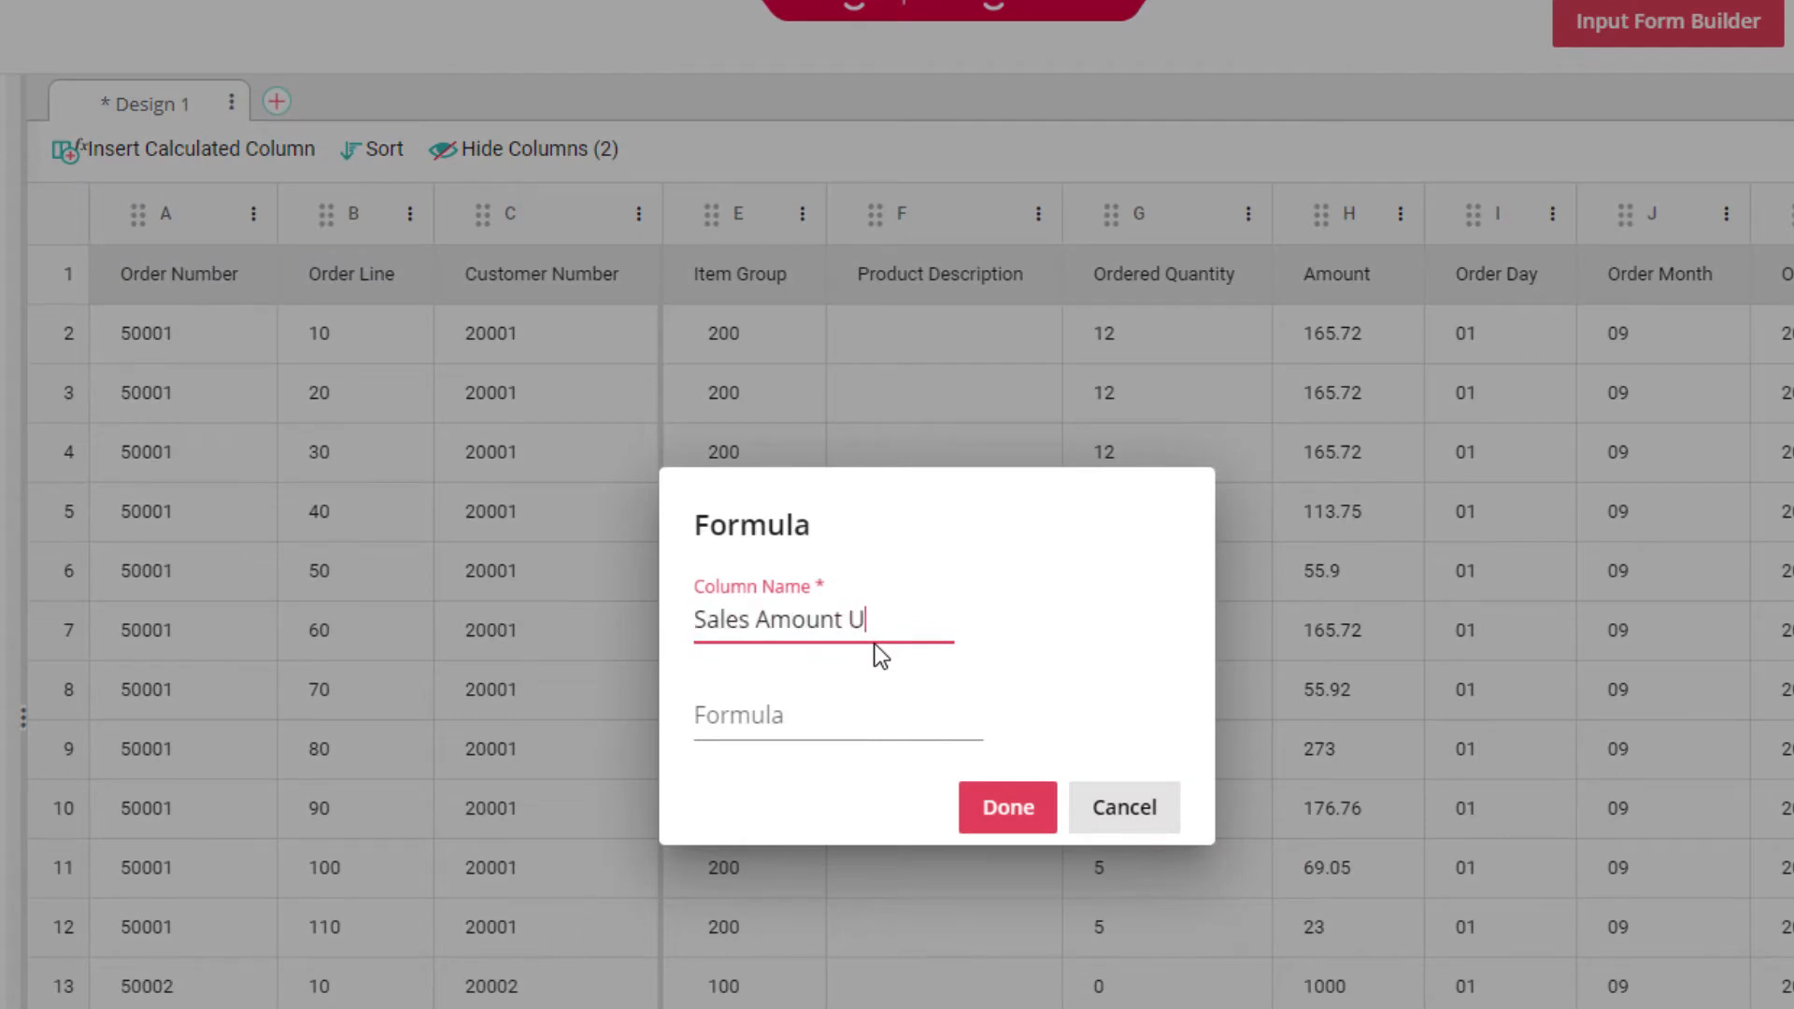
{"action": "left_click", "coordinate": [843, 735]}
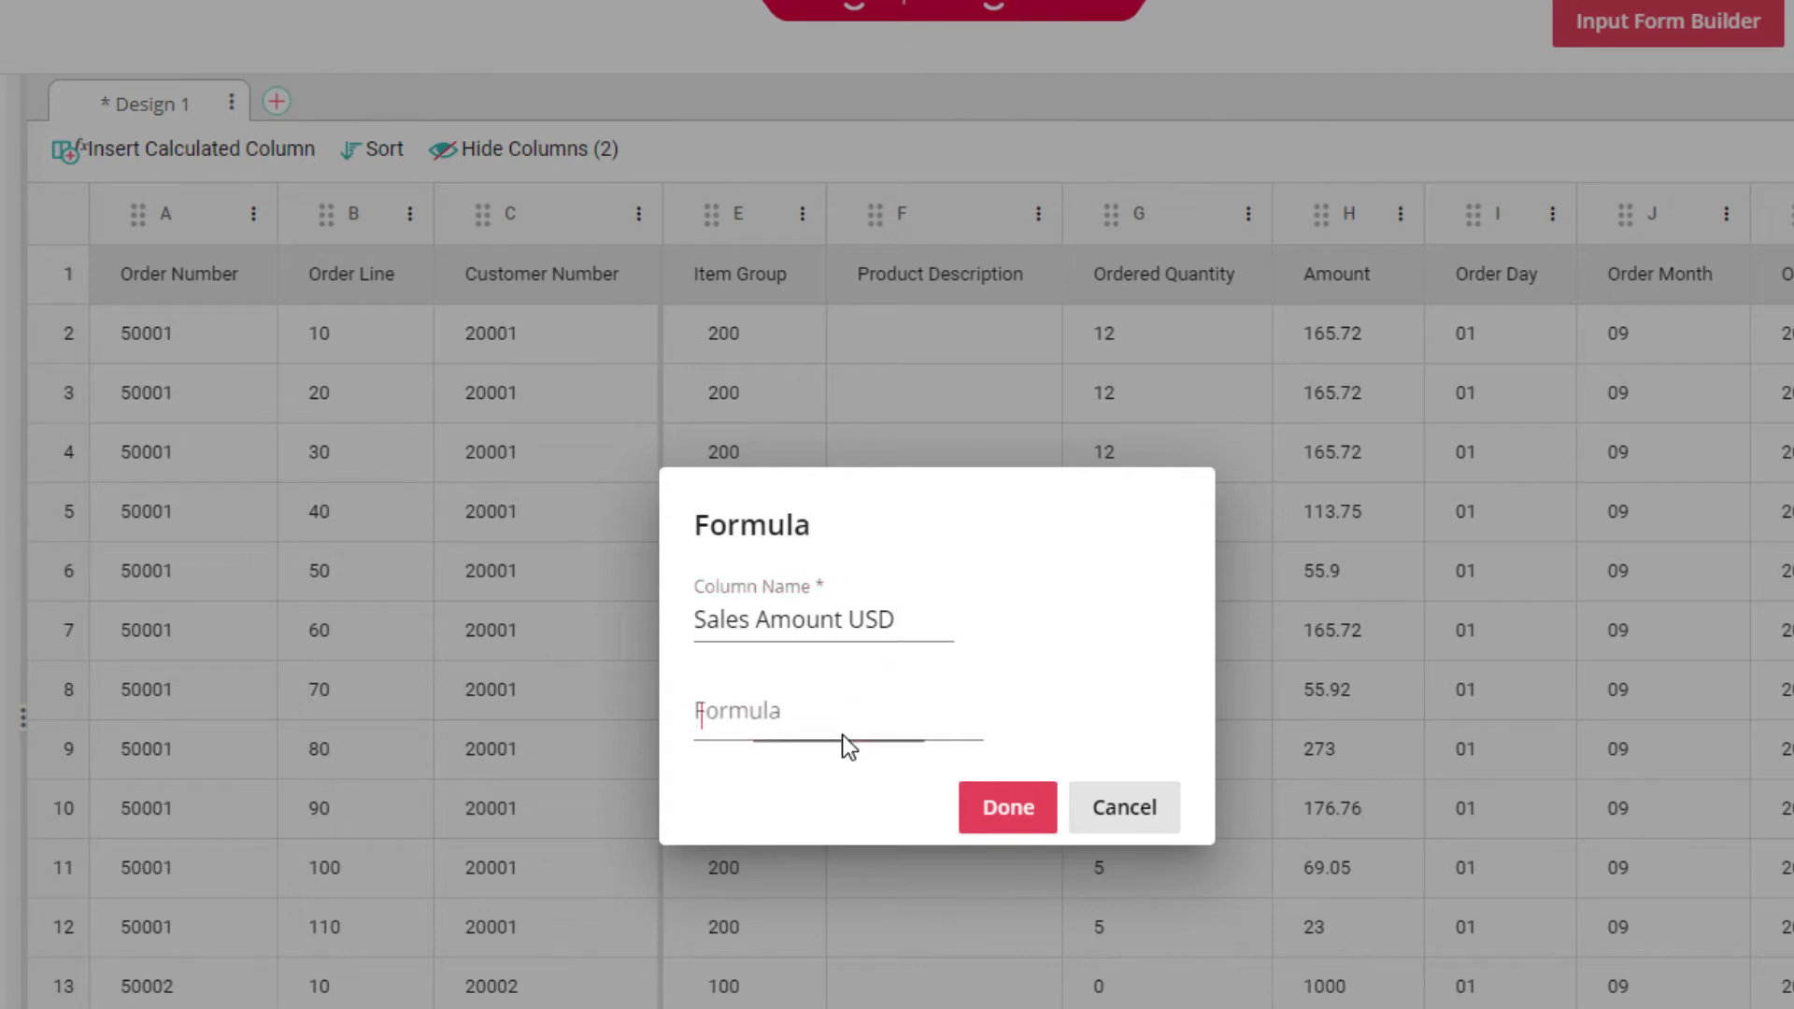
{"action": "type", "text": "amou"}
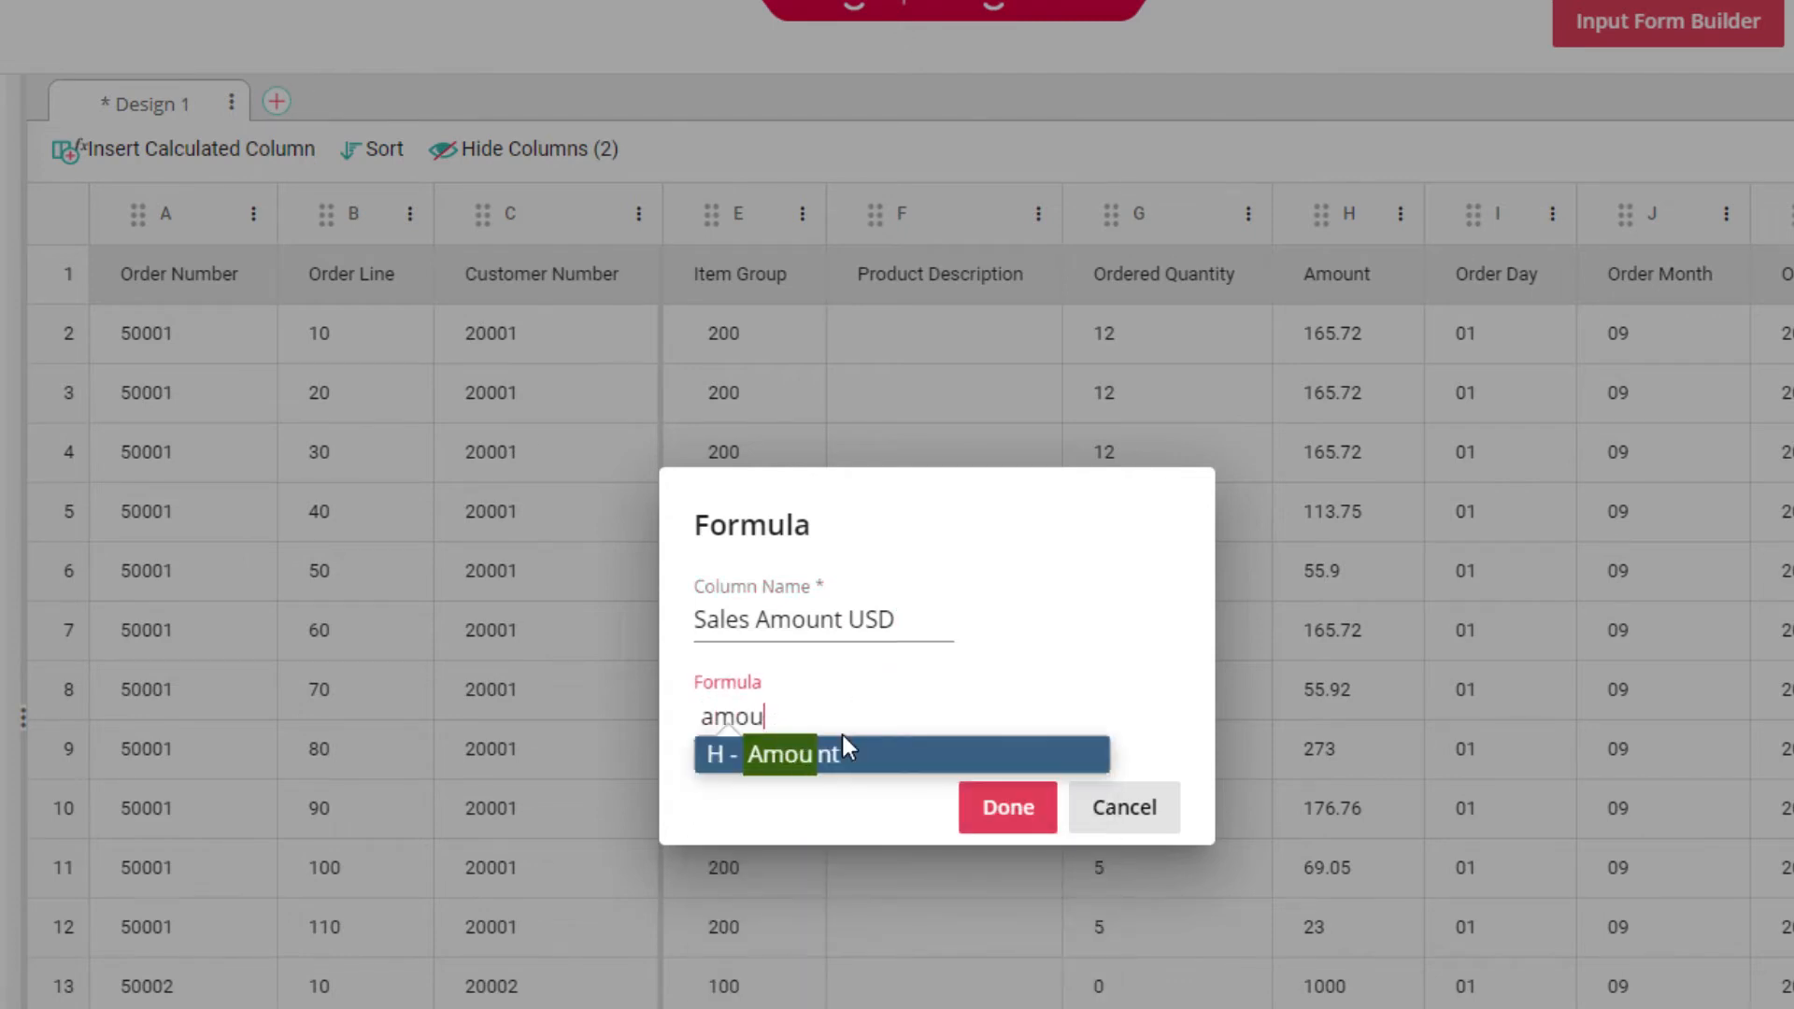
{"action": "left_click", "coordinate": [755, 751]}
{"action": "type", "text": "*"}
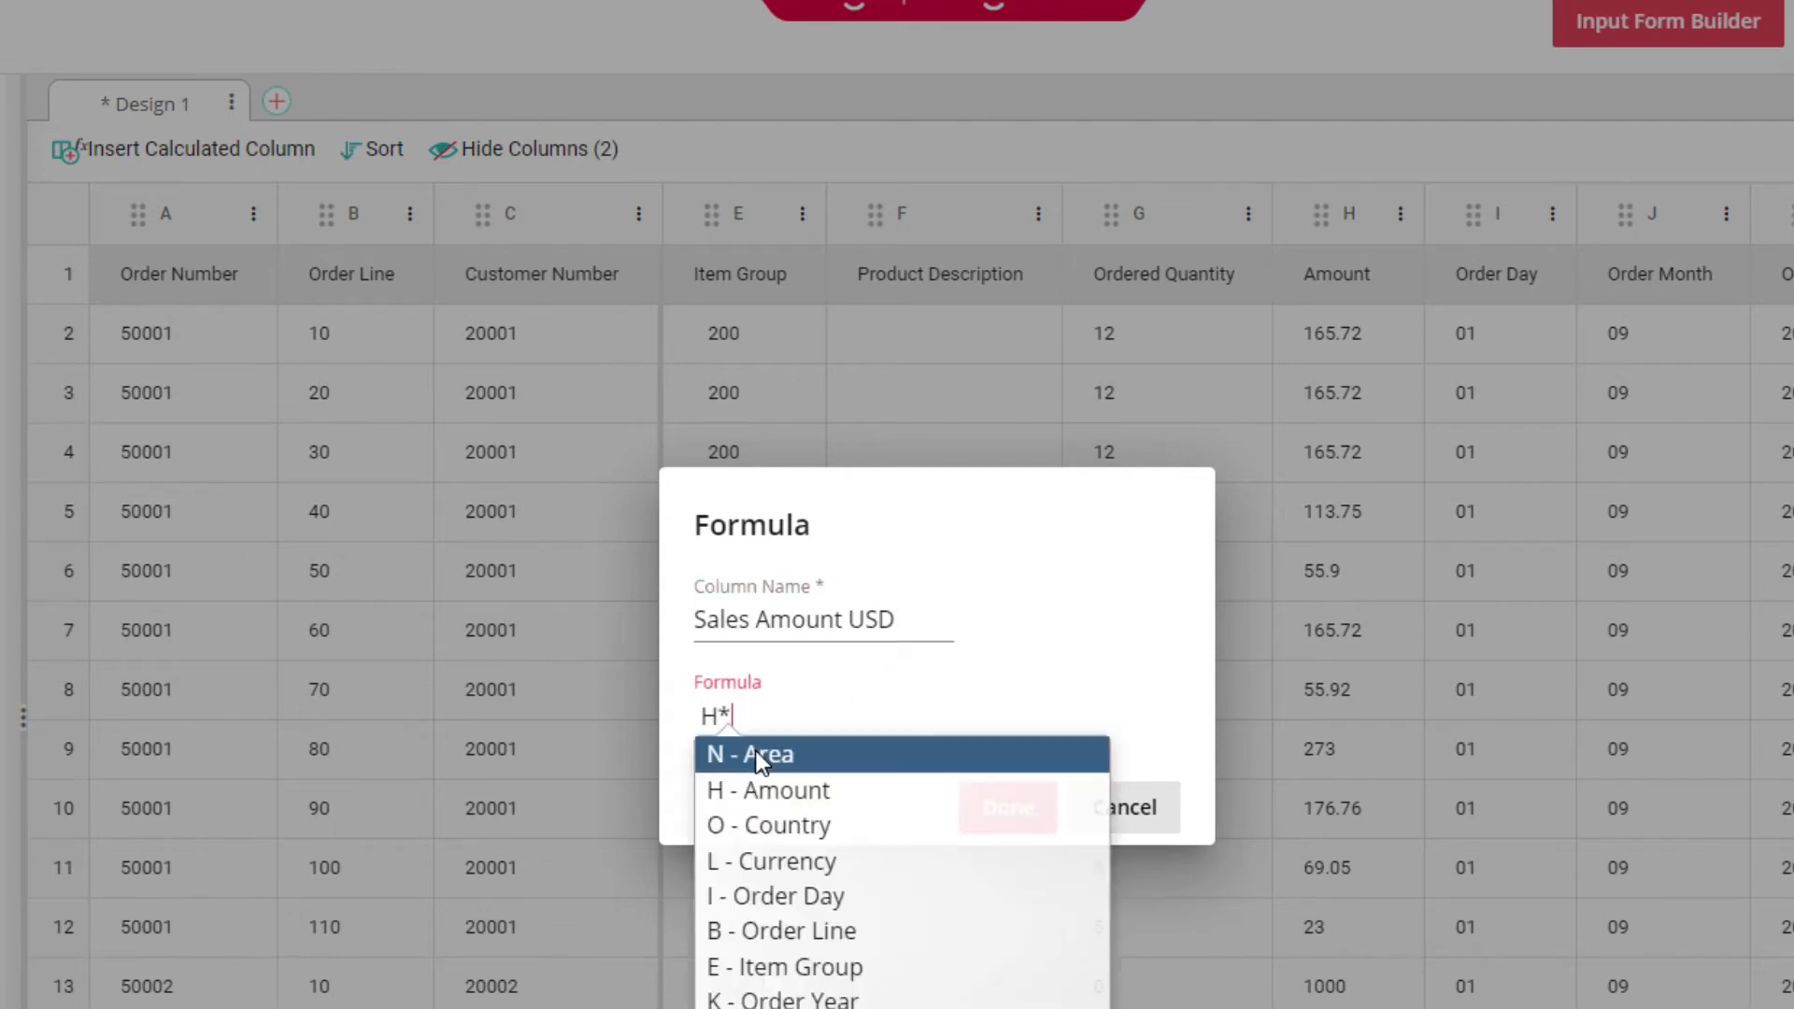
{"action": "type", "text": "exch"}
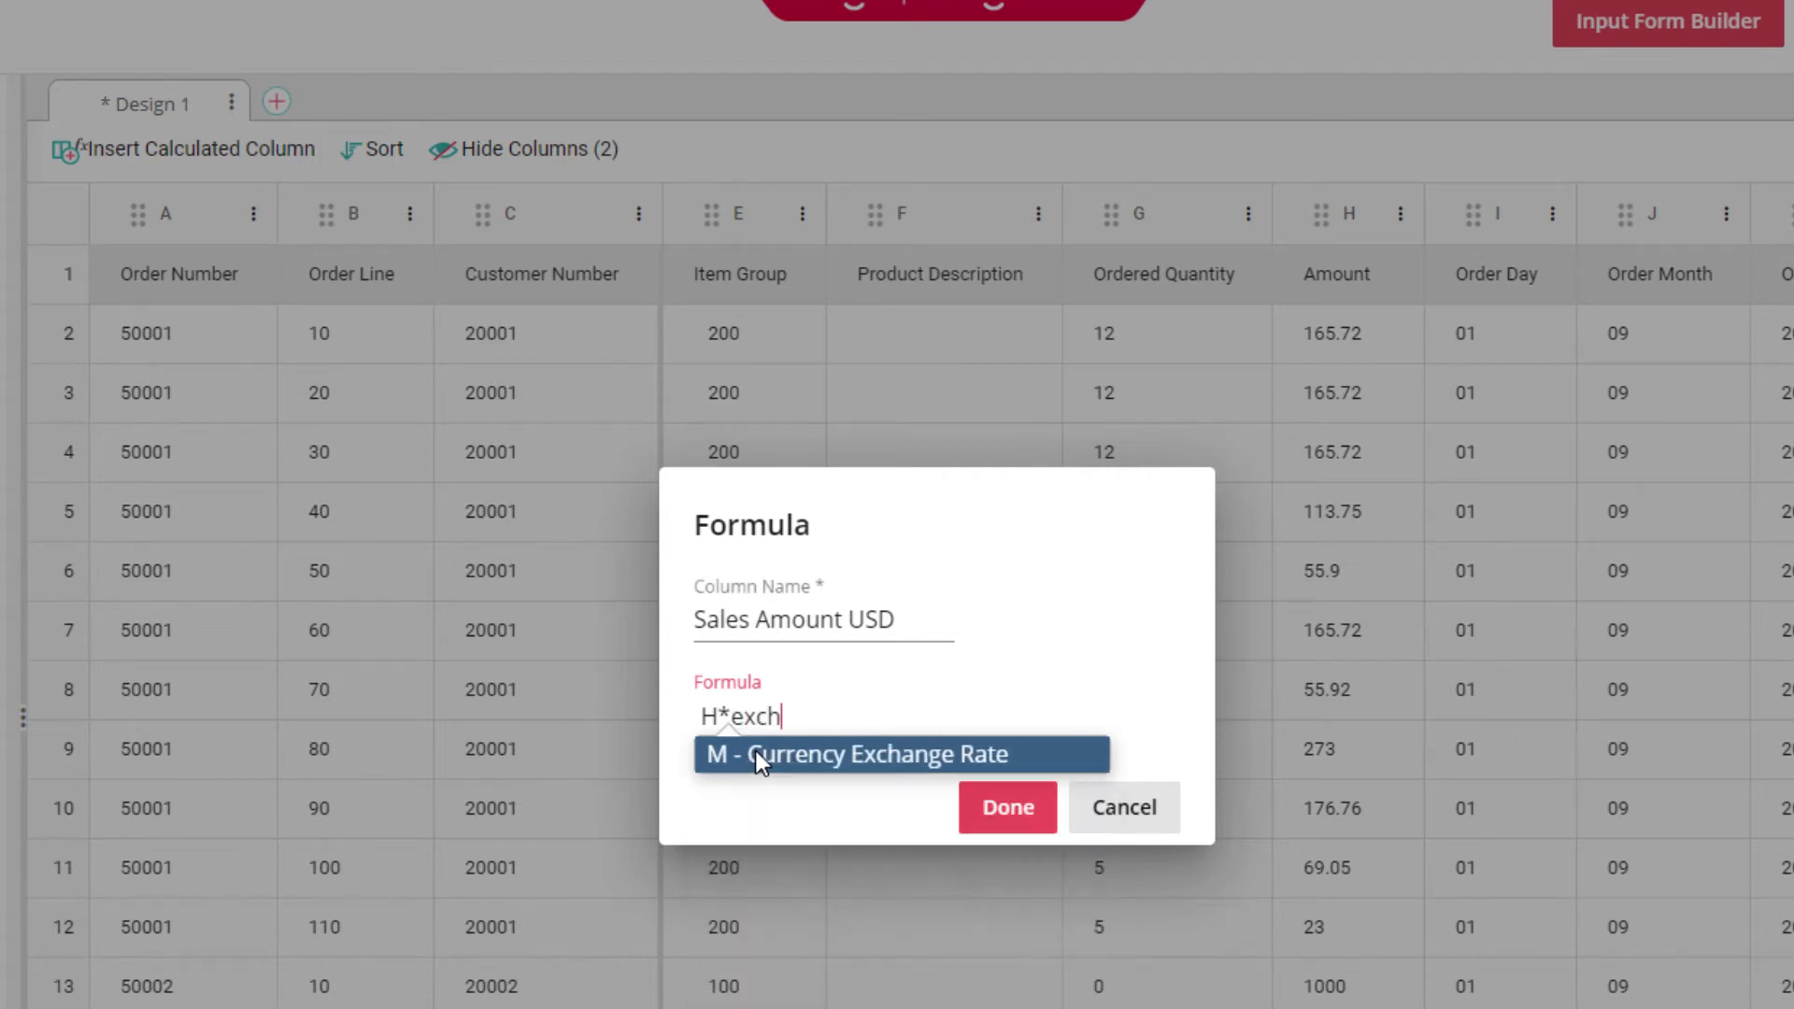
{"action": "left_click", "coordinate": [754, 753]}
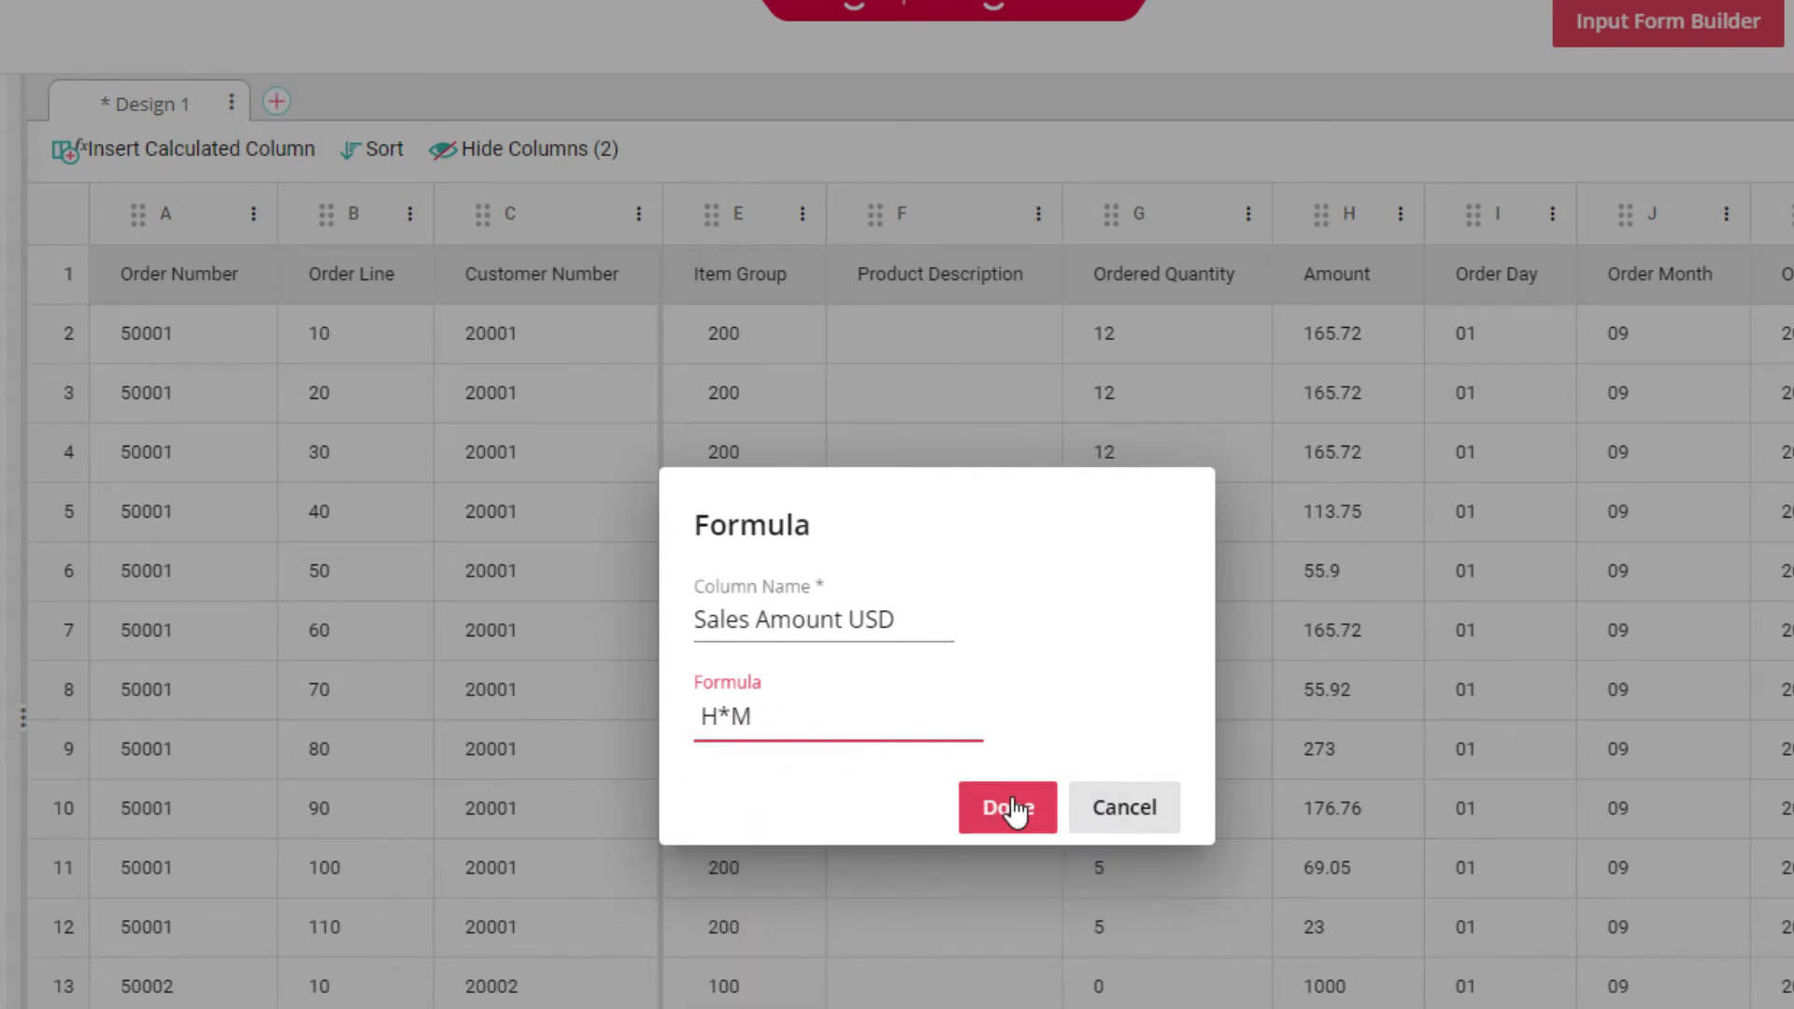
{"action": "left_click", "coordinate": [1014, 809]}
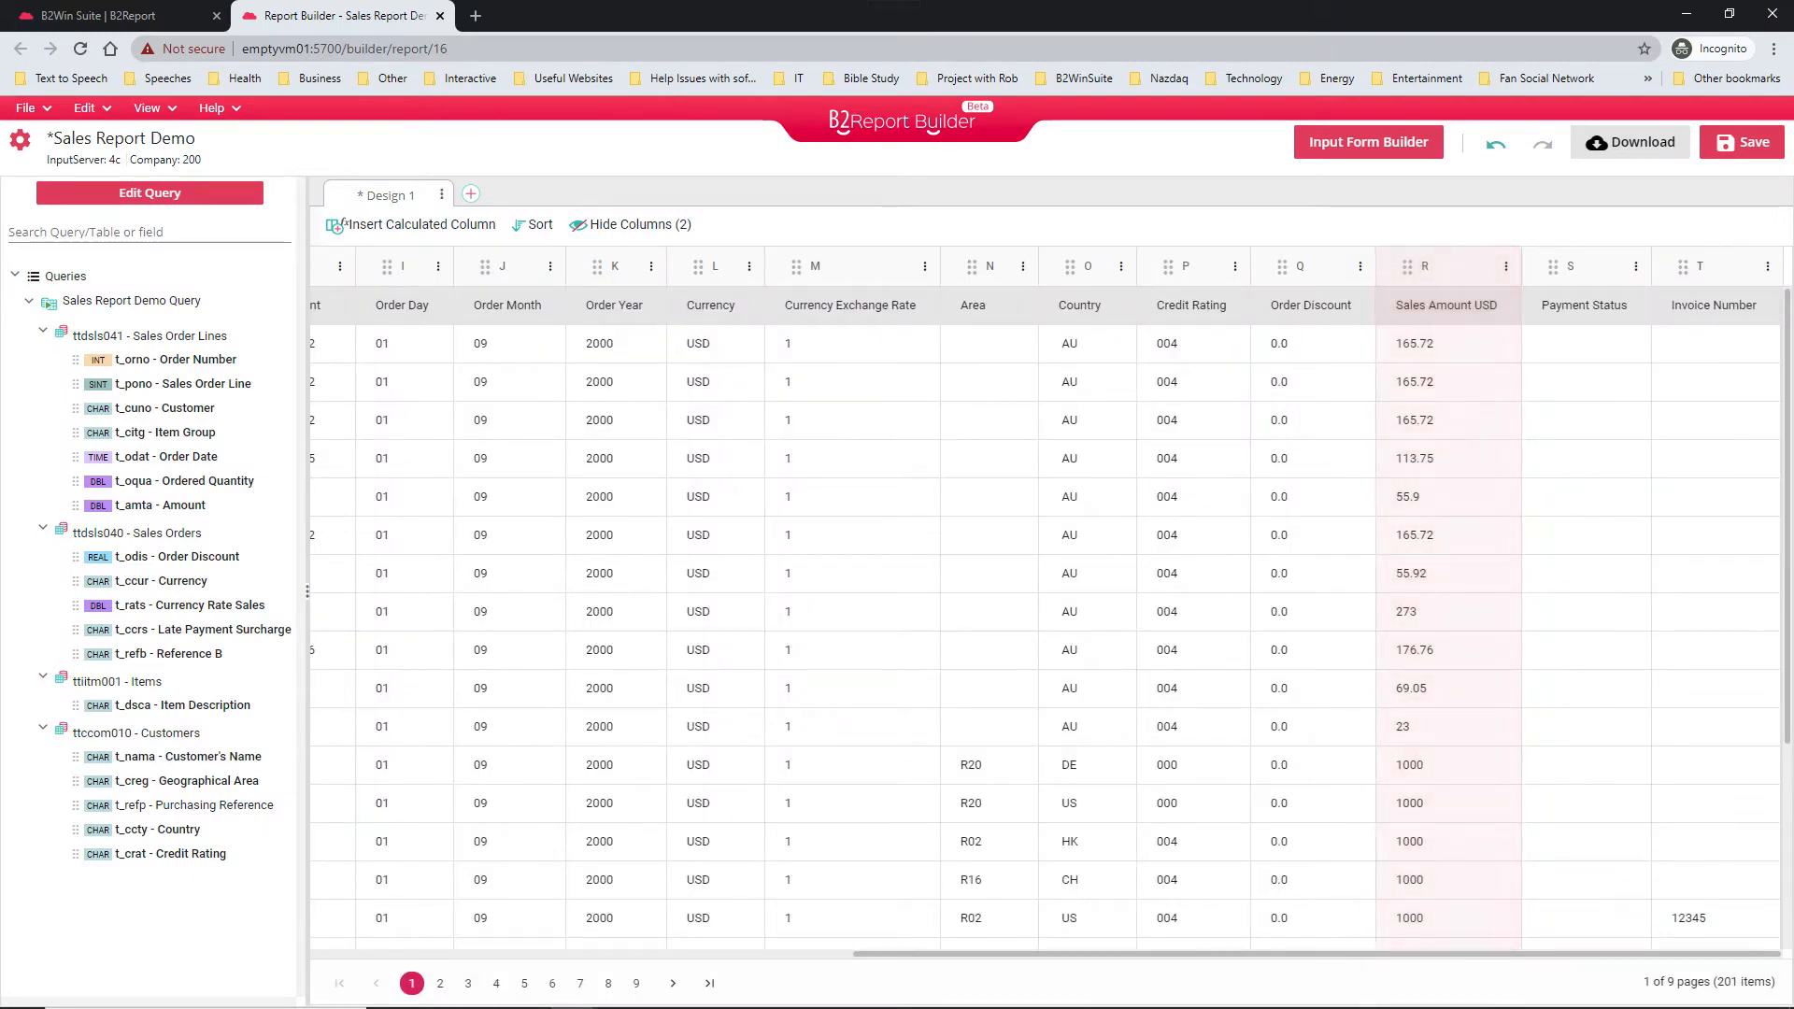
- Set the data type of the Sales Amount USD column to Currency in the $ format
{"action": "left_click", "coordinate": [1506, 266]}
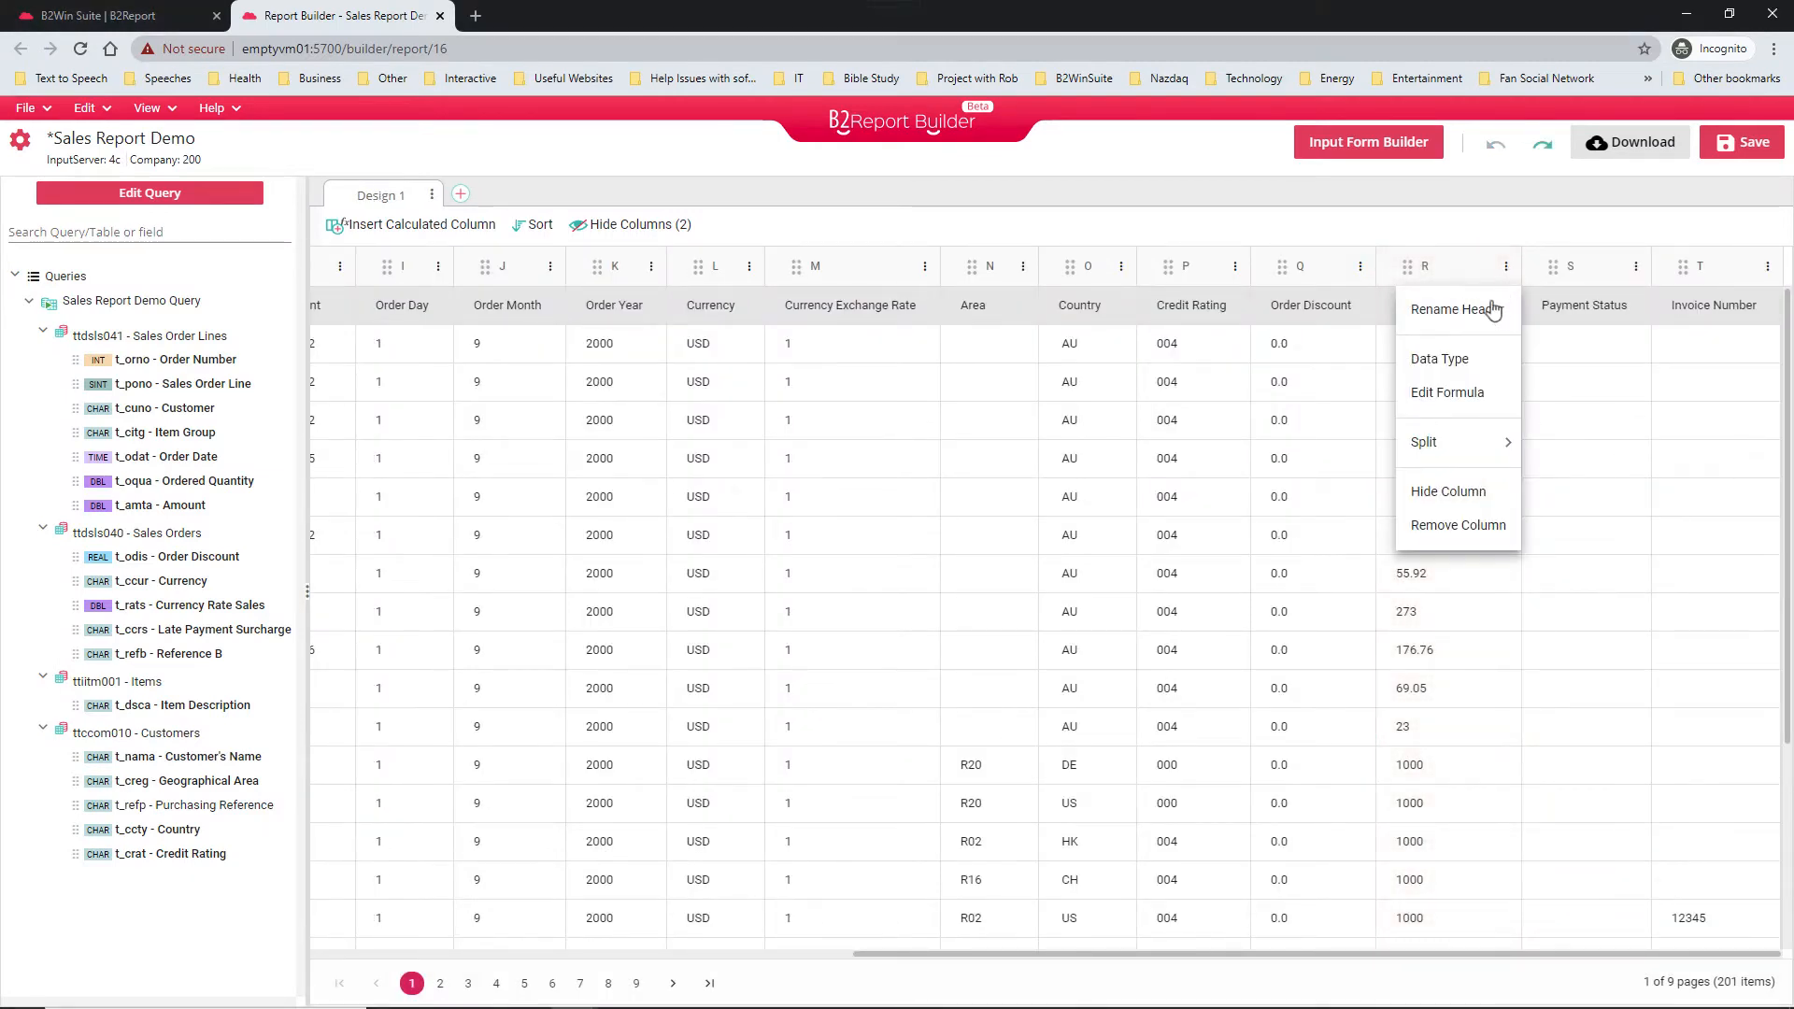
{"action": "left_click", "coordinate": [1466, 361]}
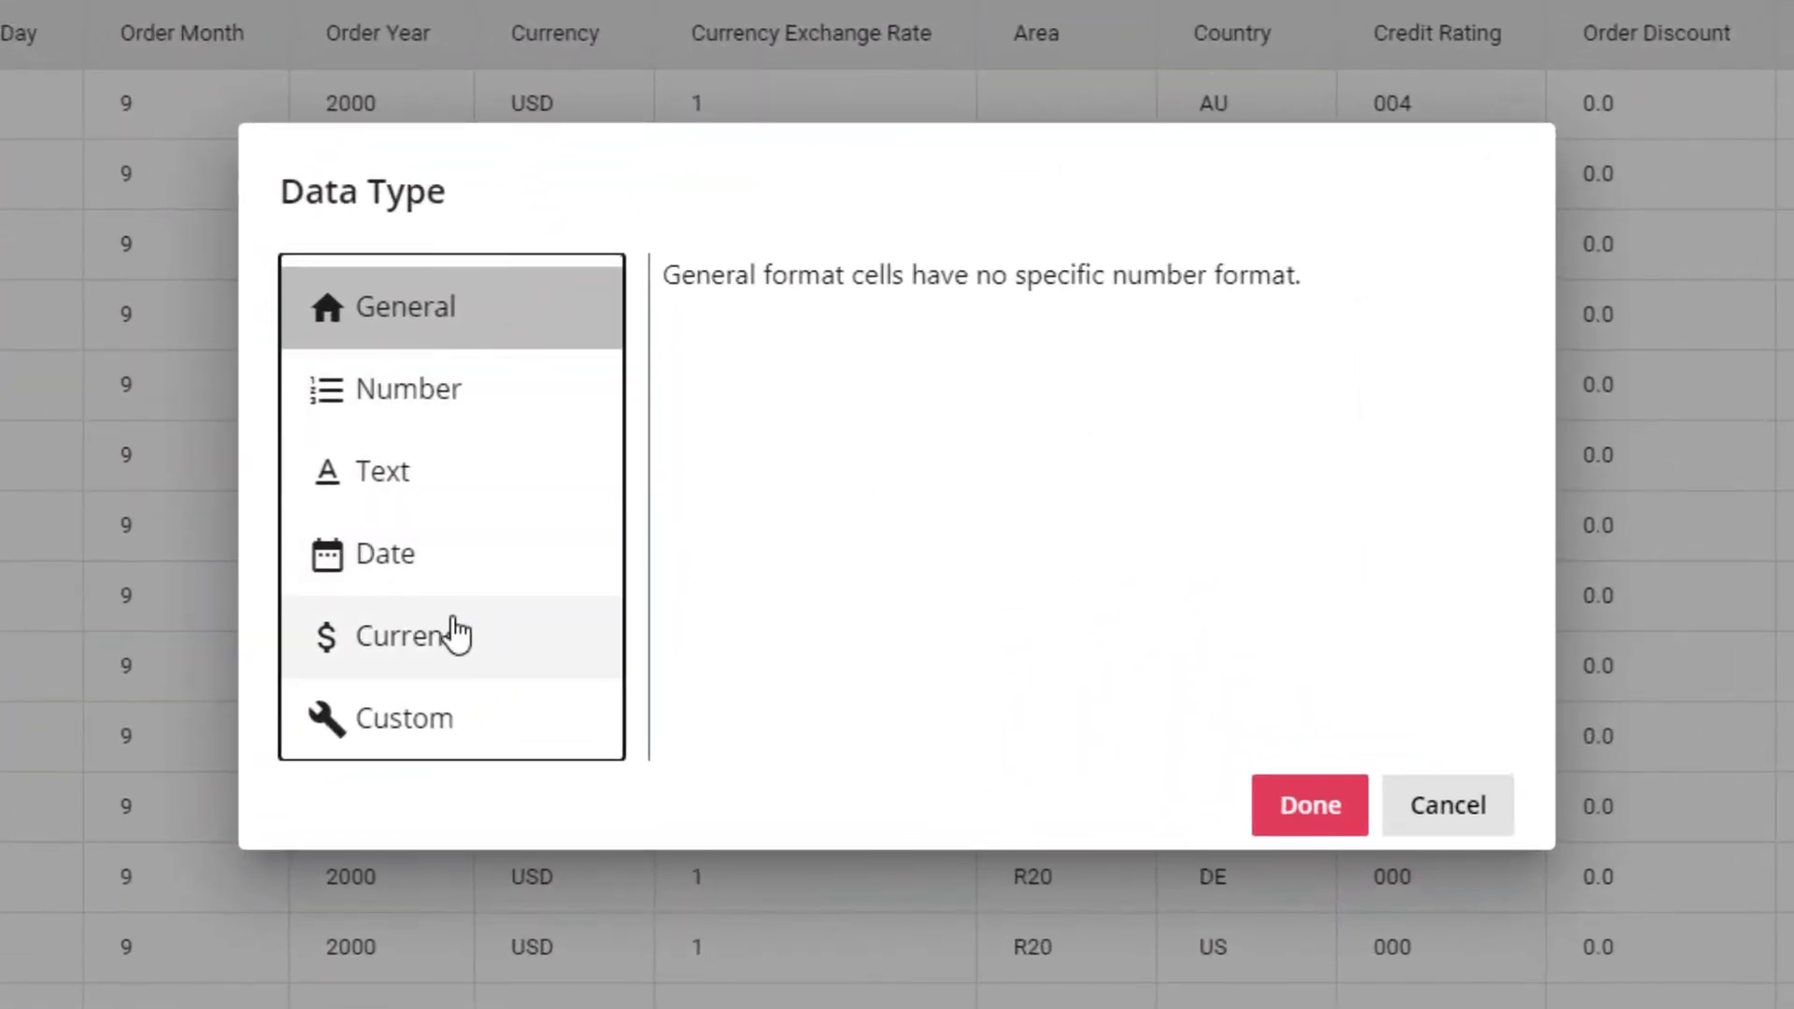
{"action": "left_click", "coordinate": [624, 634]}
{"action": "left_click", "coordinate": [719, 437]}
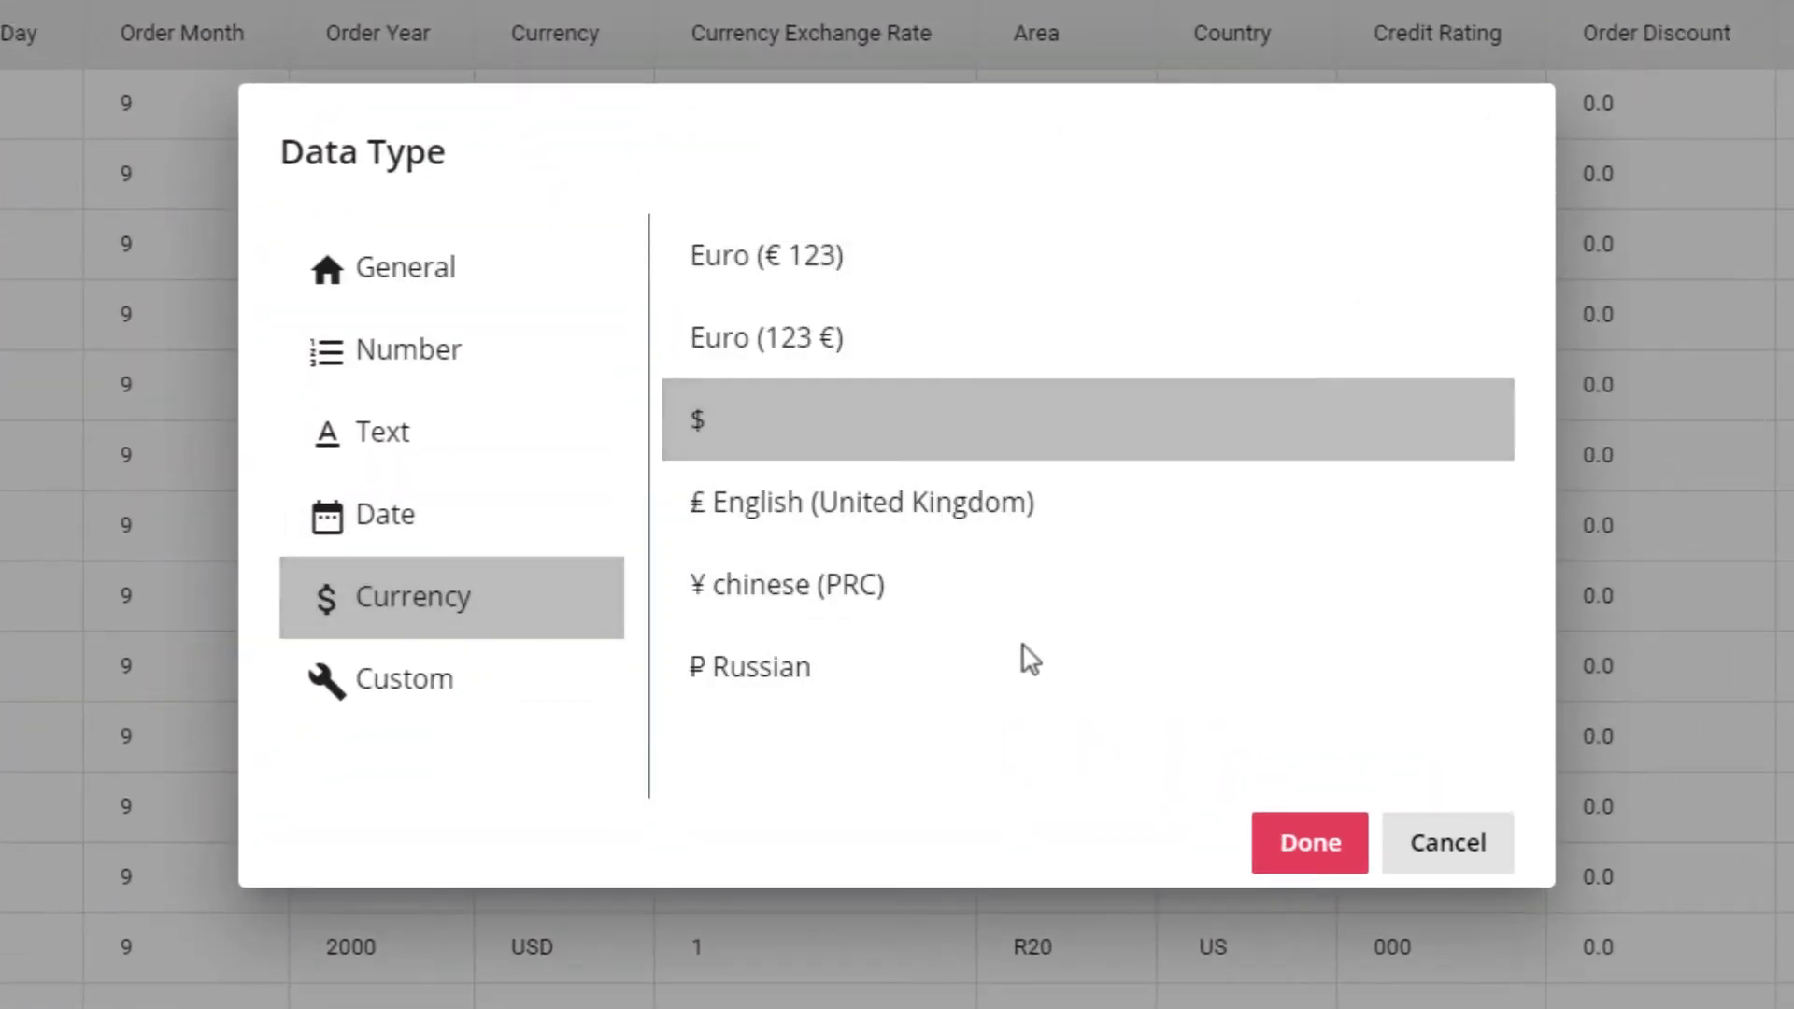
{"action": "left_click", "coordinate": [1290, 852]}
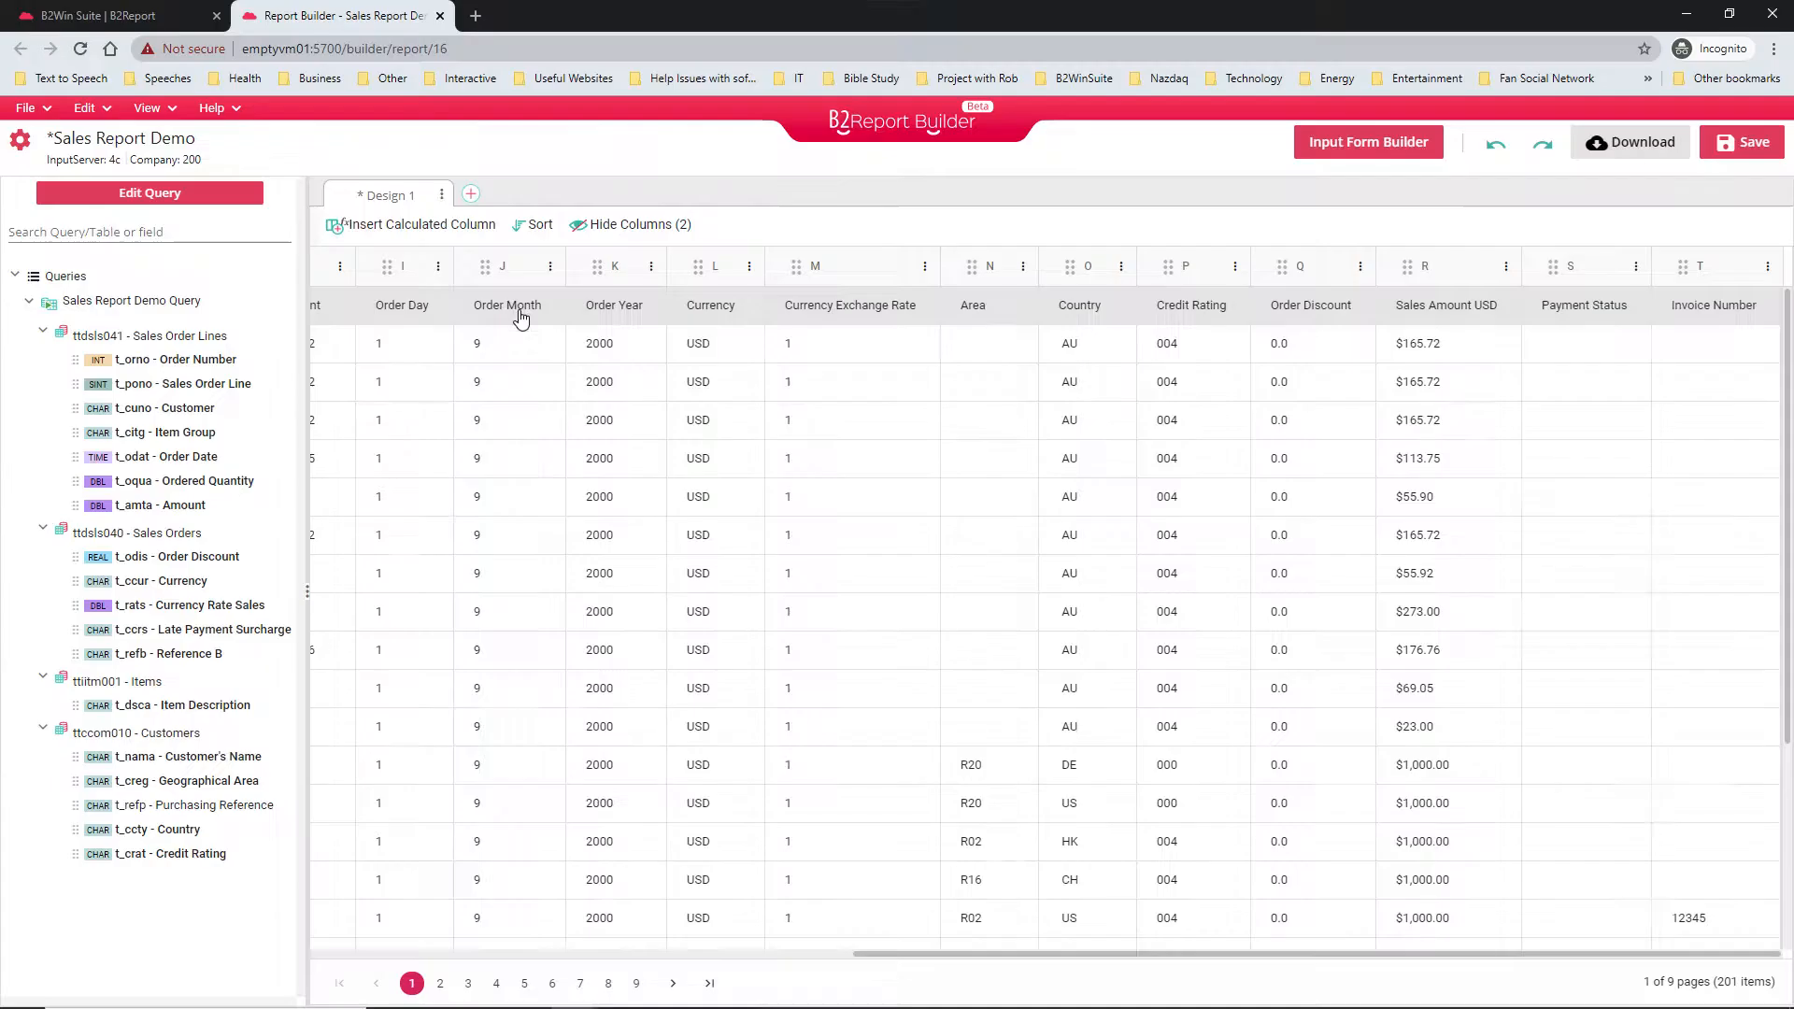
- Rename the design Design 1 as "Sales Report Demo Design 1" and save its settings
{"action": "left_click", "coordinate": [441, 194]}
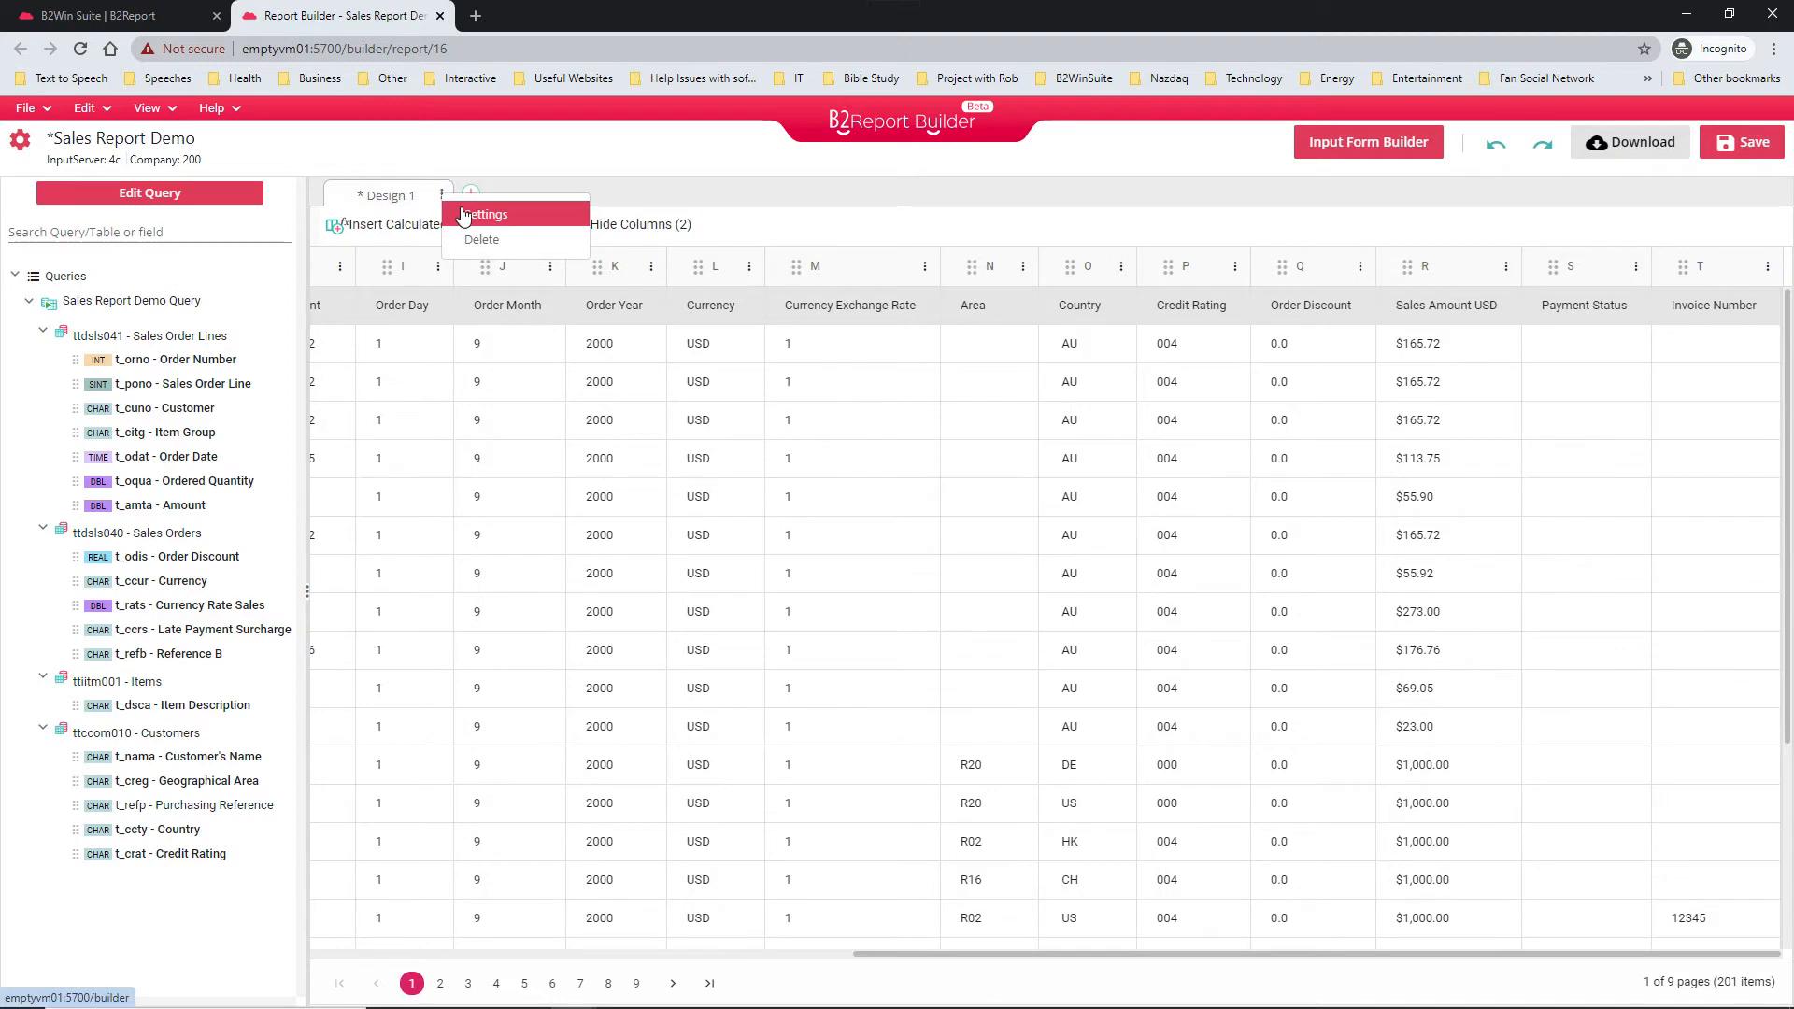
{"action": "left_click", "coordinate": [475, 211]}
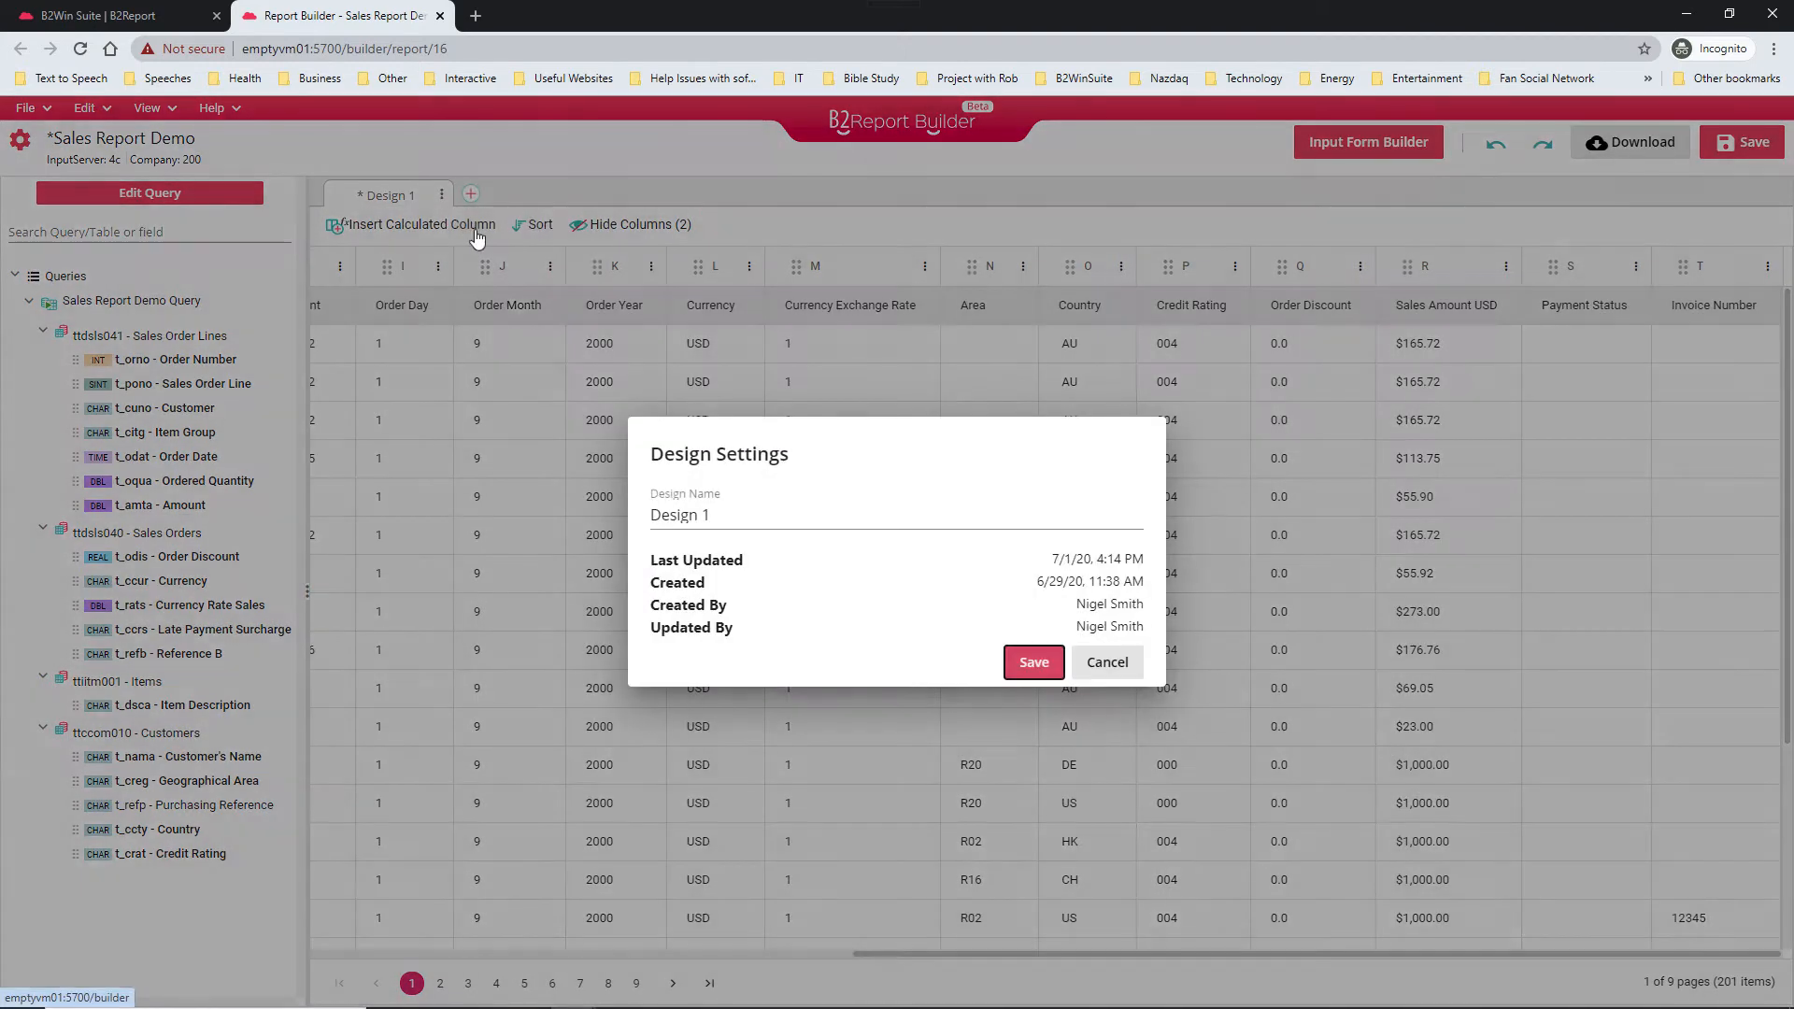
{"action": "left_click", "coordinate": [656, 516]}
{"action": "type", "text": "Sales R"}
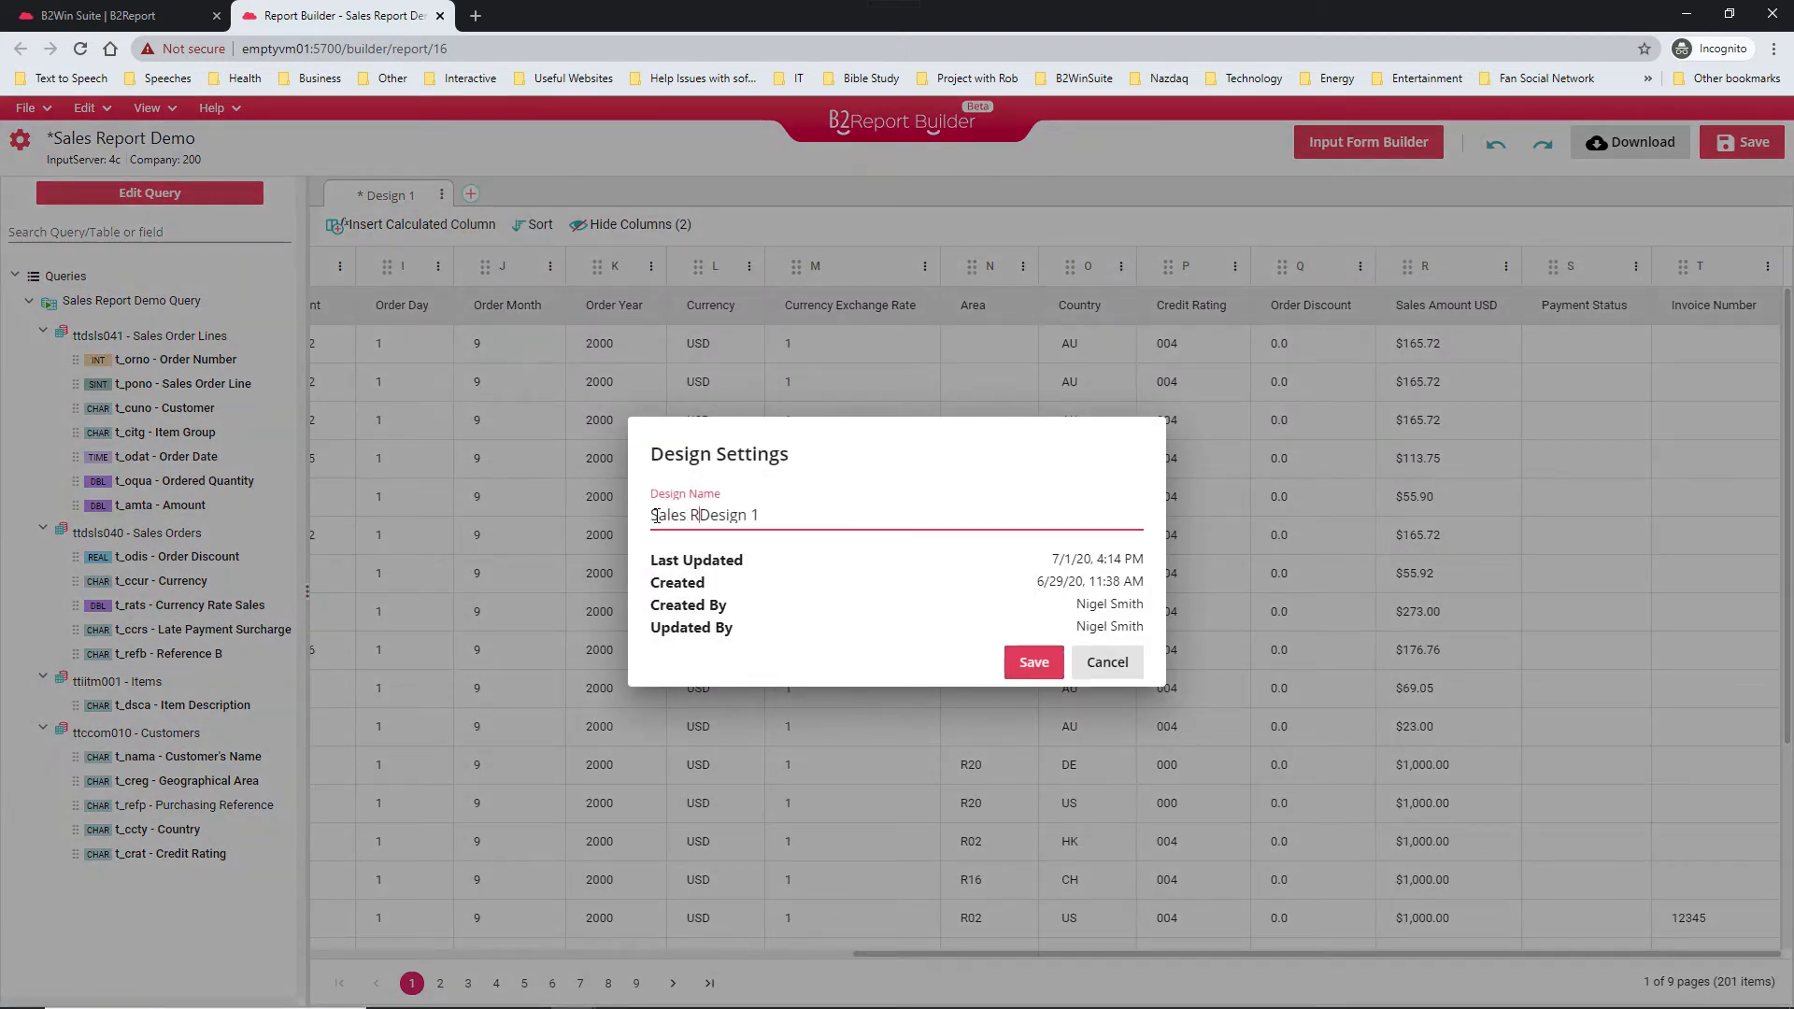
{"action": "type", "text": "eport Demo"}
{"action": "left_click", "coordinate": [1018, 671]}
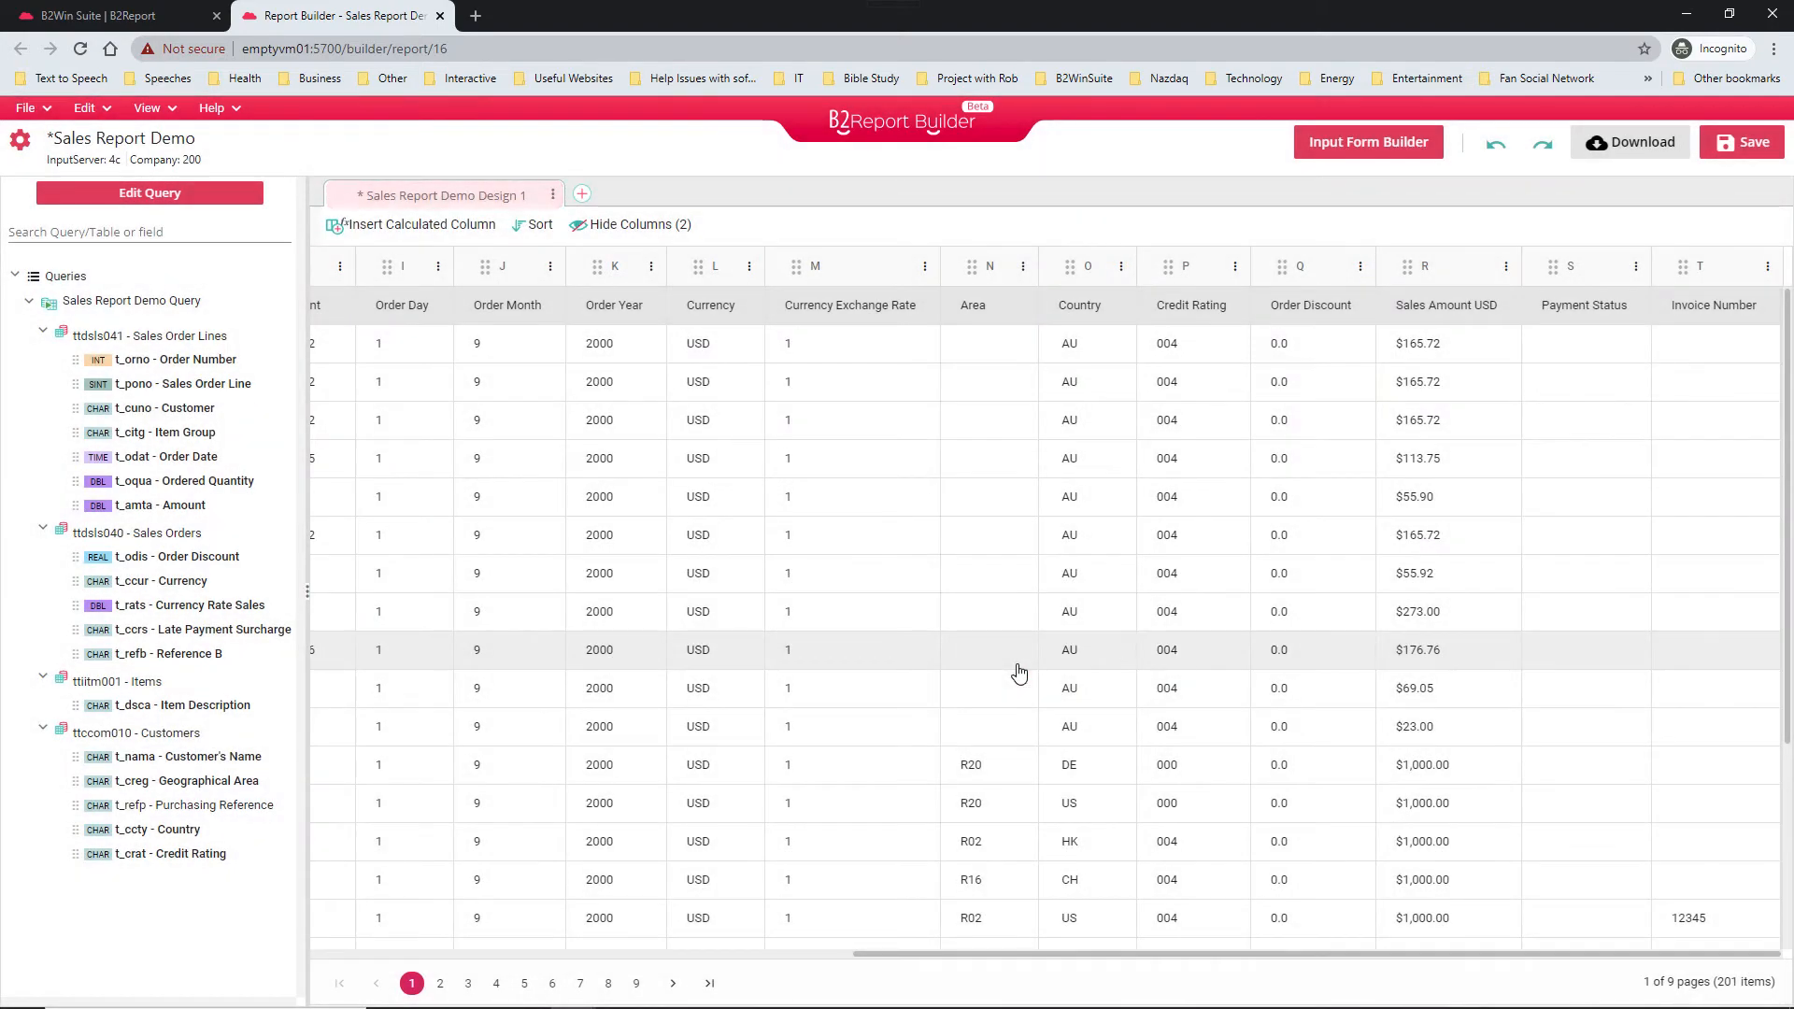